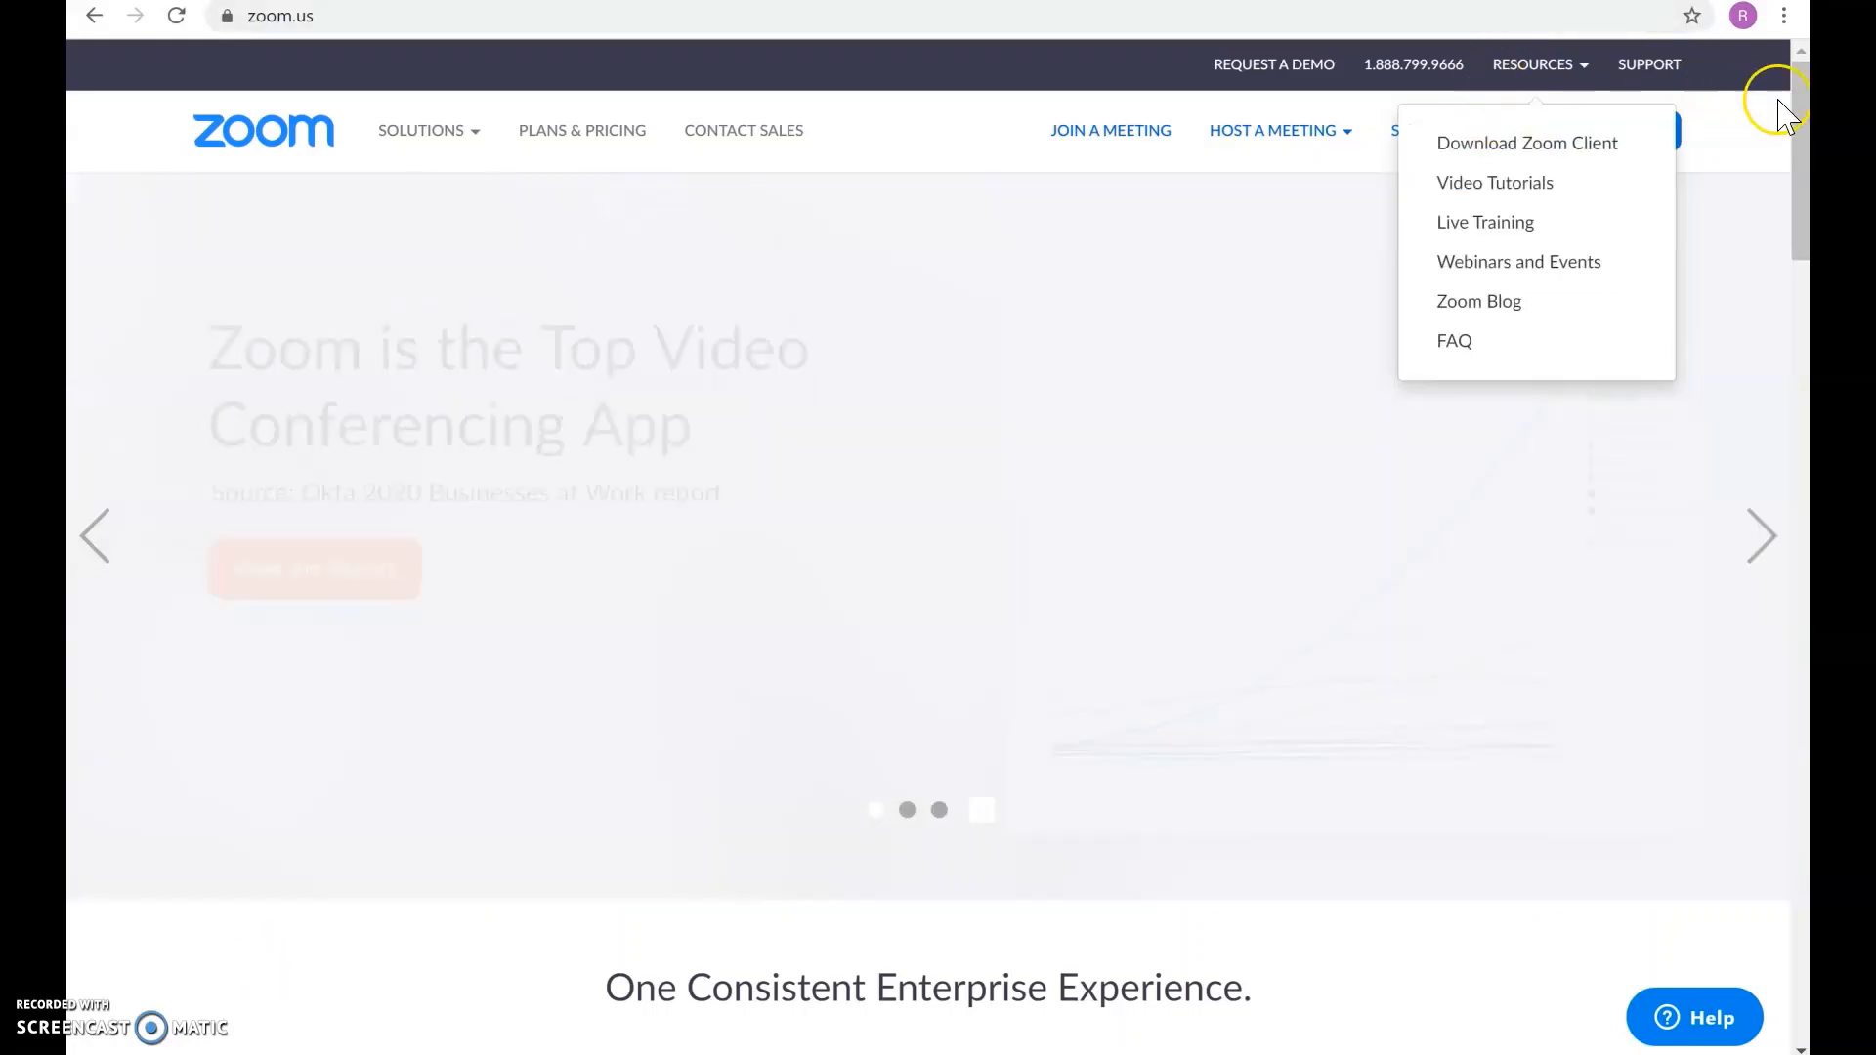
Step: Open the free sign-up page and fill the work email field with the saved address
{"action": "left_click", "coordinate": [1627, 131]}
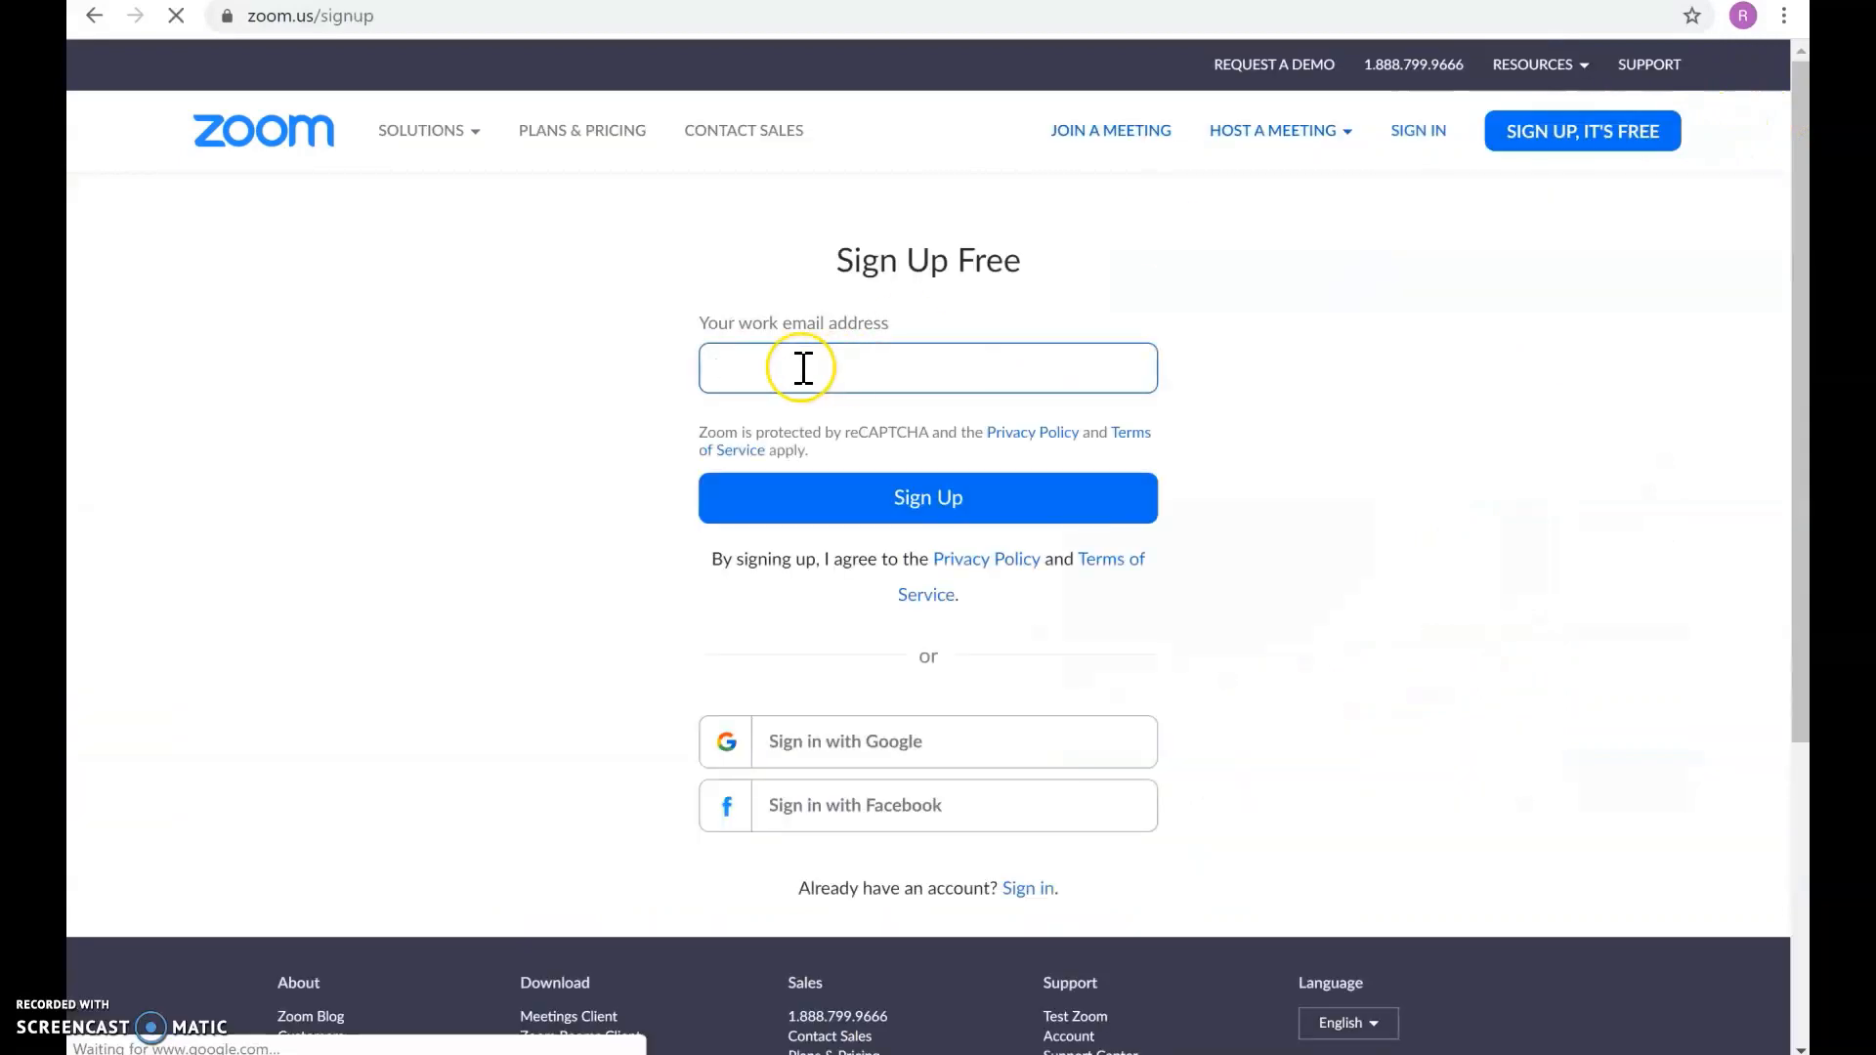
{"action": "left_click", "coordinate": [802, 367]}
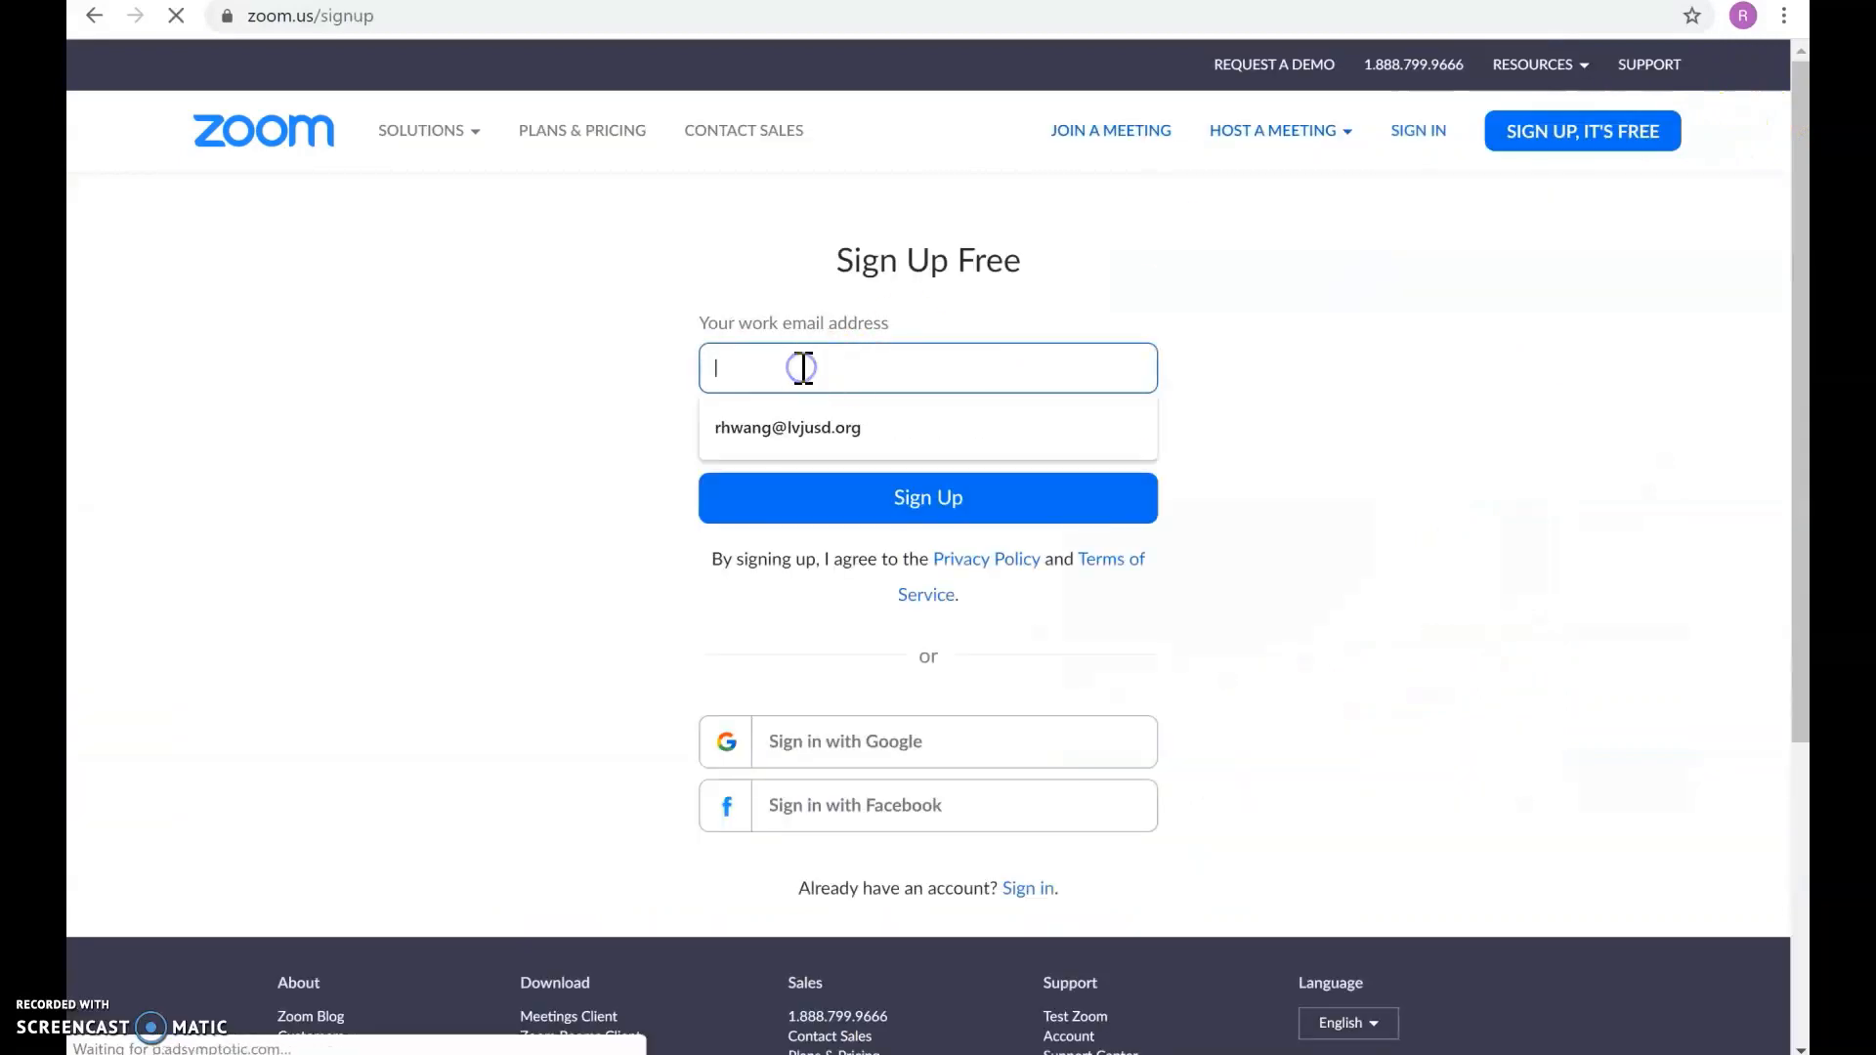
{"action": "left_click", "coordinate": [781, 430]}
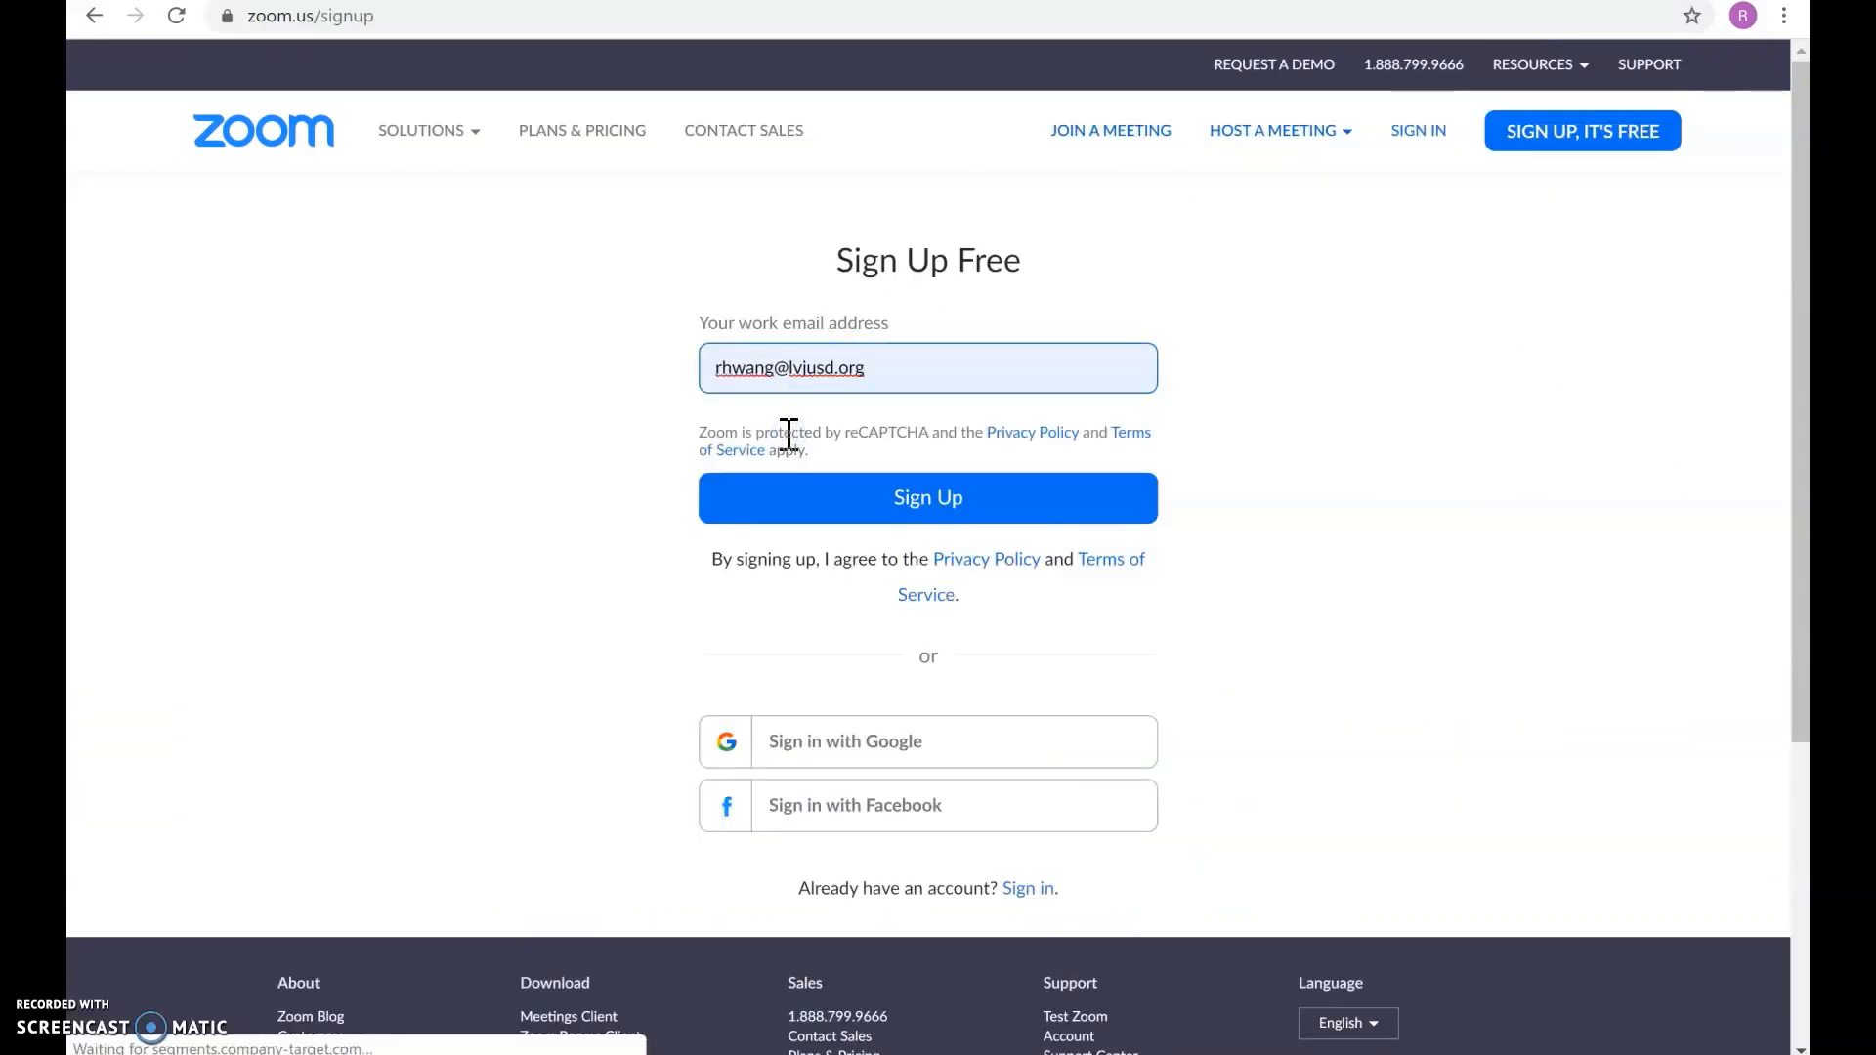
{"action": "left_click", "coordinate": [825, 510]}
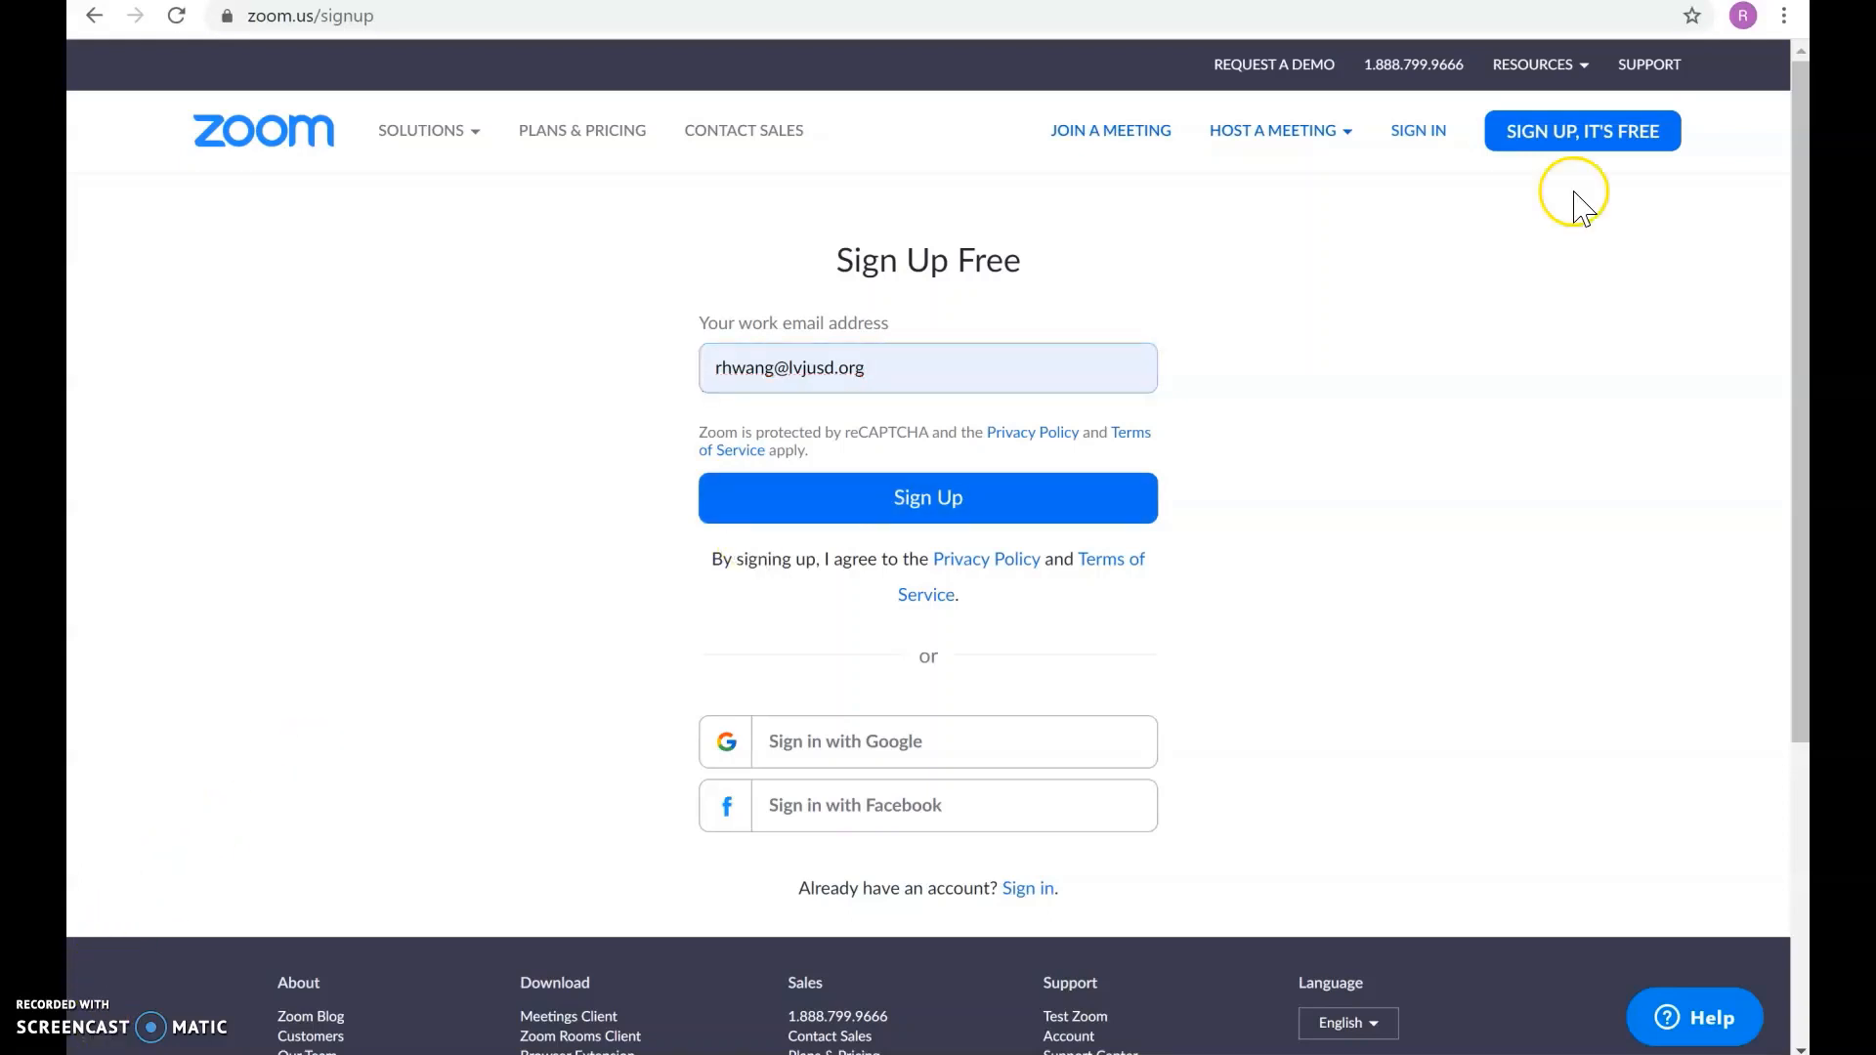
Step: Sign in with the saved account email and the account password
{"action": "left_click", "coordinate": [1432, 134]}
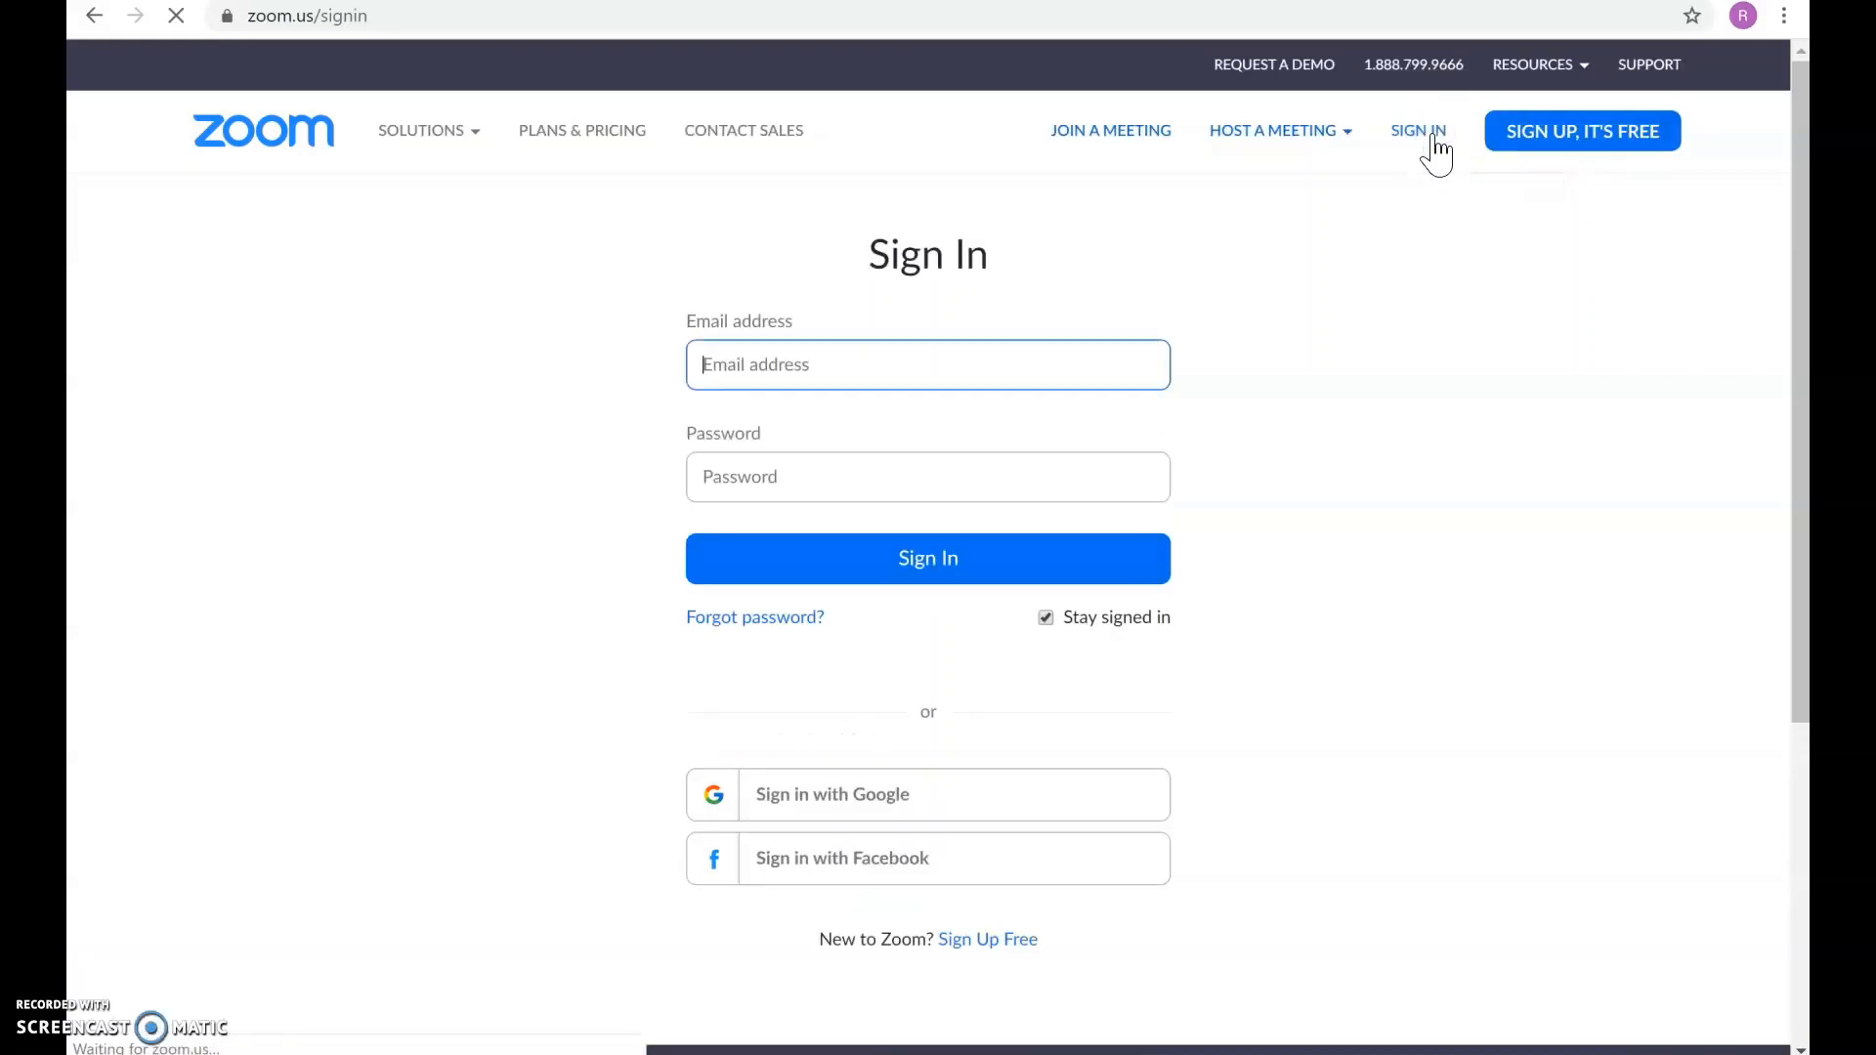
{"action": "left_click", "coordinate": [723, 364]}
{"action": "key", "text": "Down"}
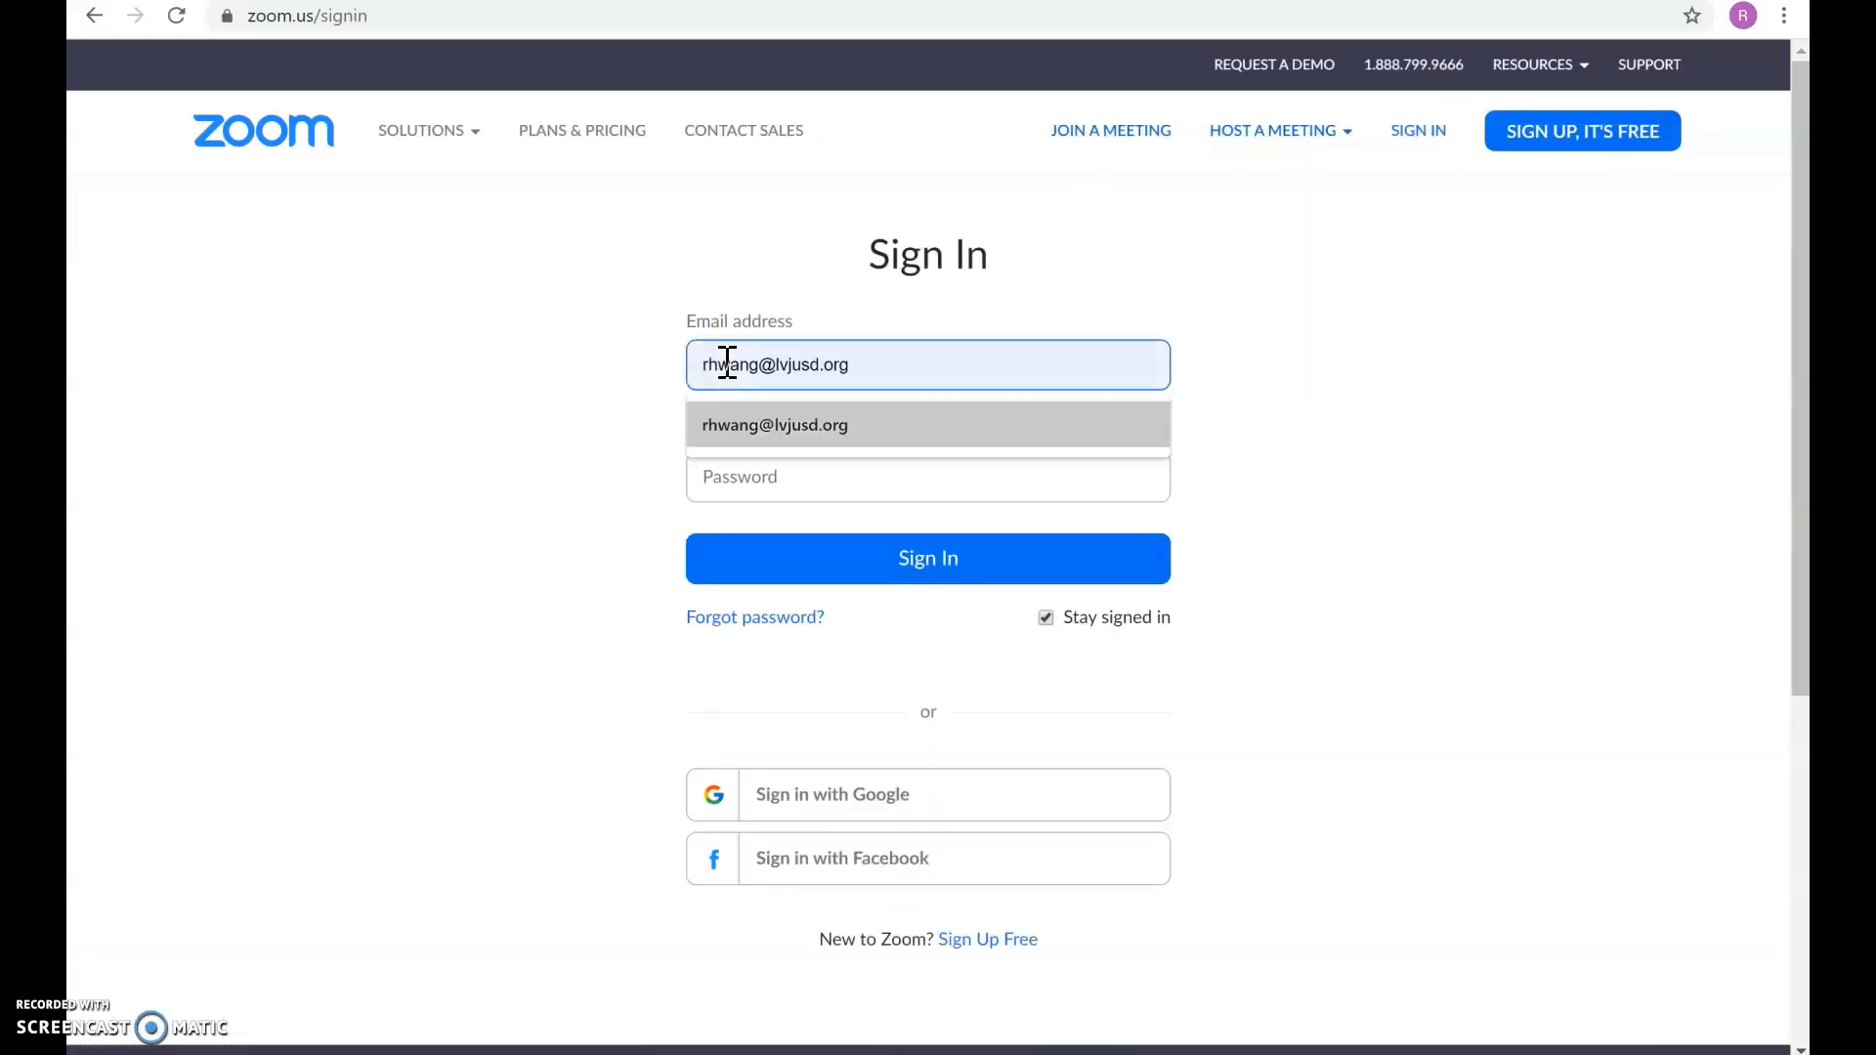
{"action": "key", "text": "Return"}
{"action": "key", "text": "Tab"}
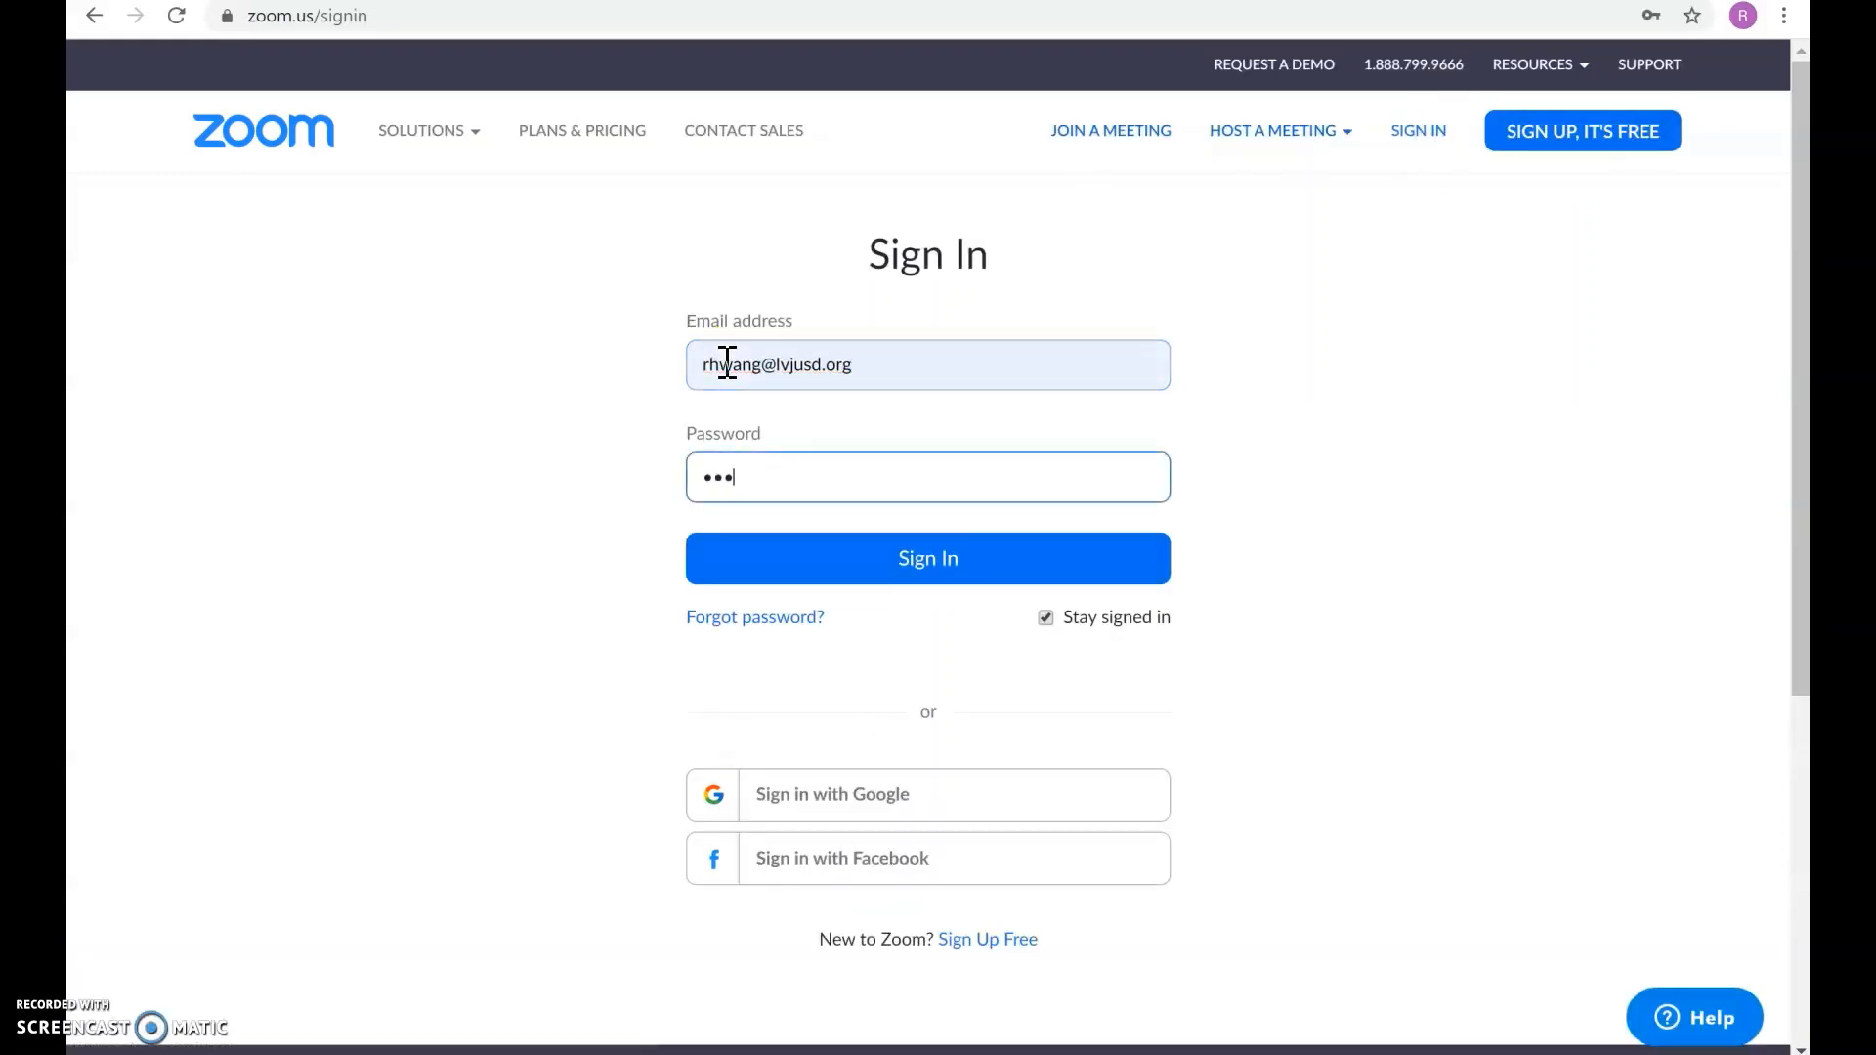
{"action": "key", "text": "BackSpace"}
{"action": "key", "text": "BackSpace"}
{"action": "key", "text": "BackSpace"}
{"action": "key", "text": "Return"}
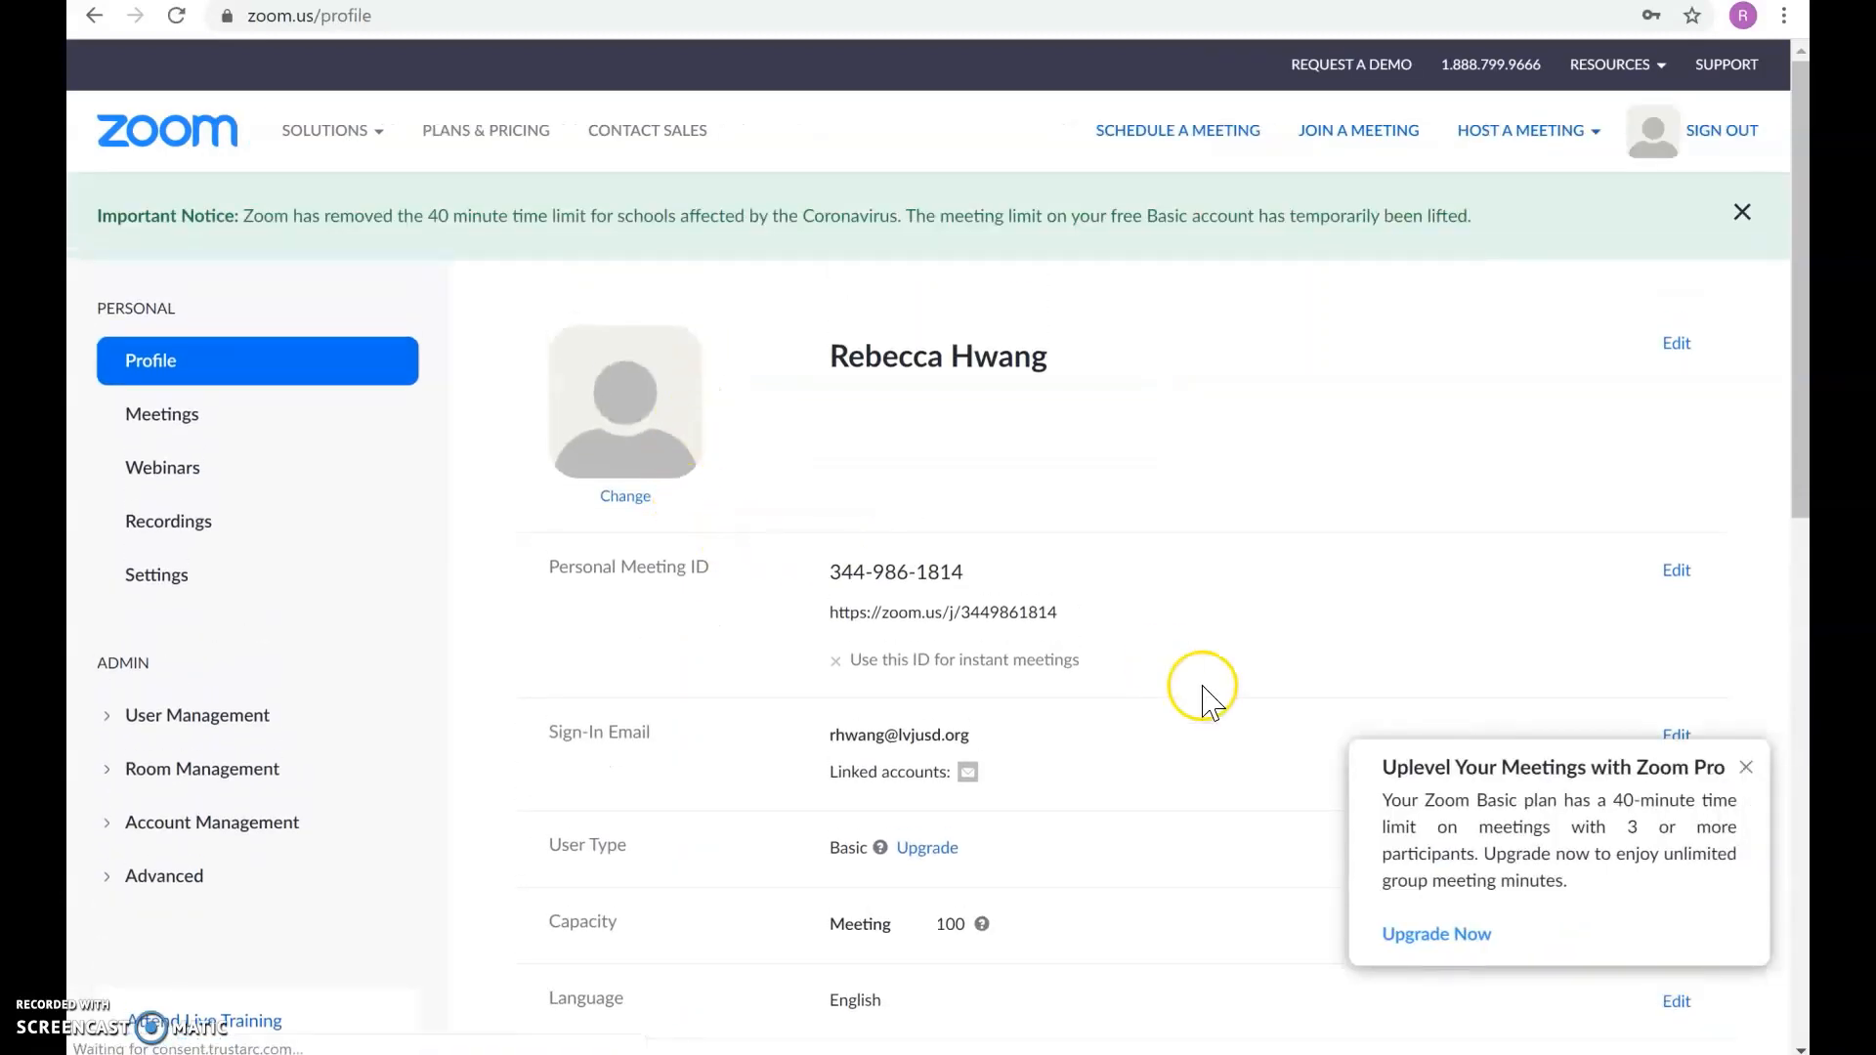
Step: Dismiss the Zoom Pro upgrade popup and show the HOST A MEETING options
{"action": "left_click", "coordinate": [1745, 768]}
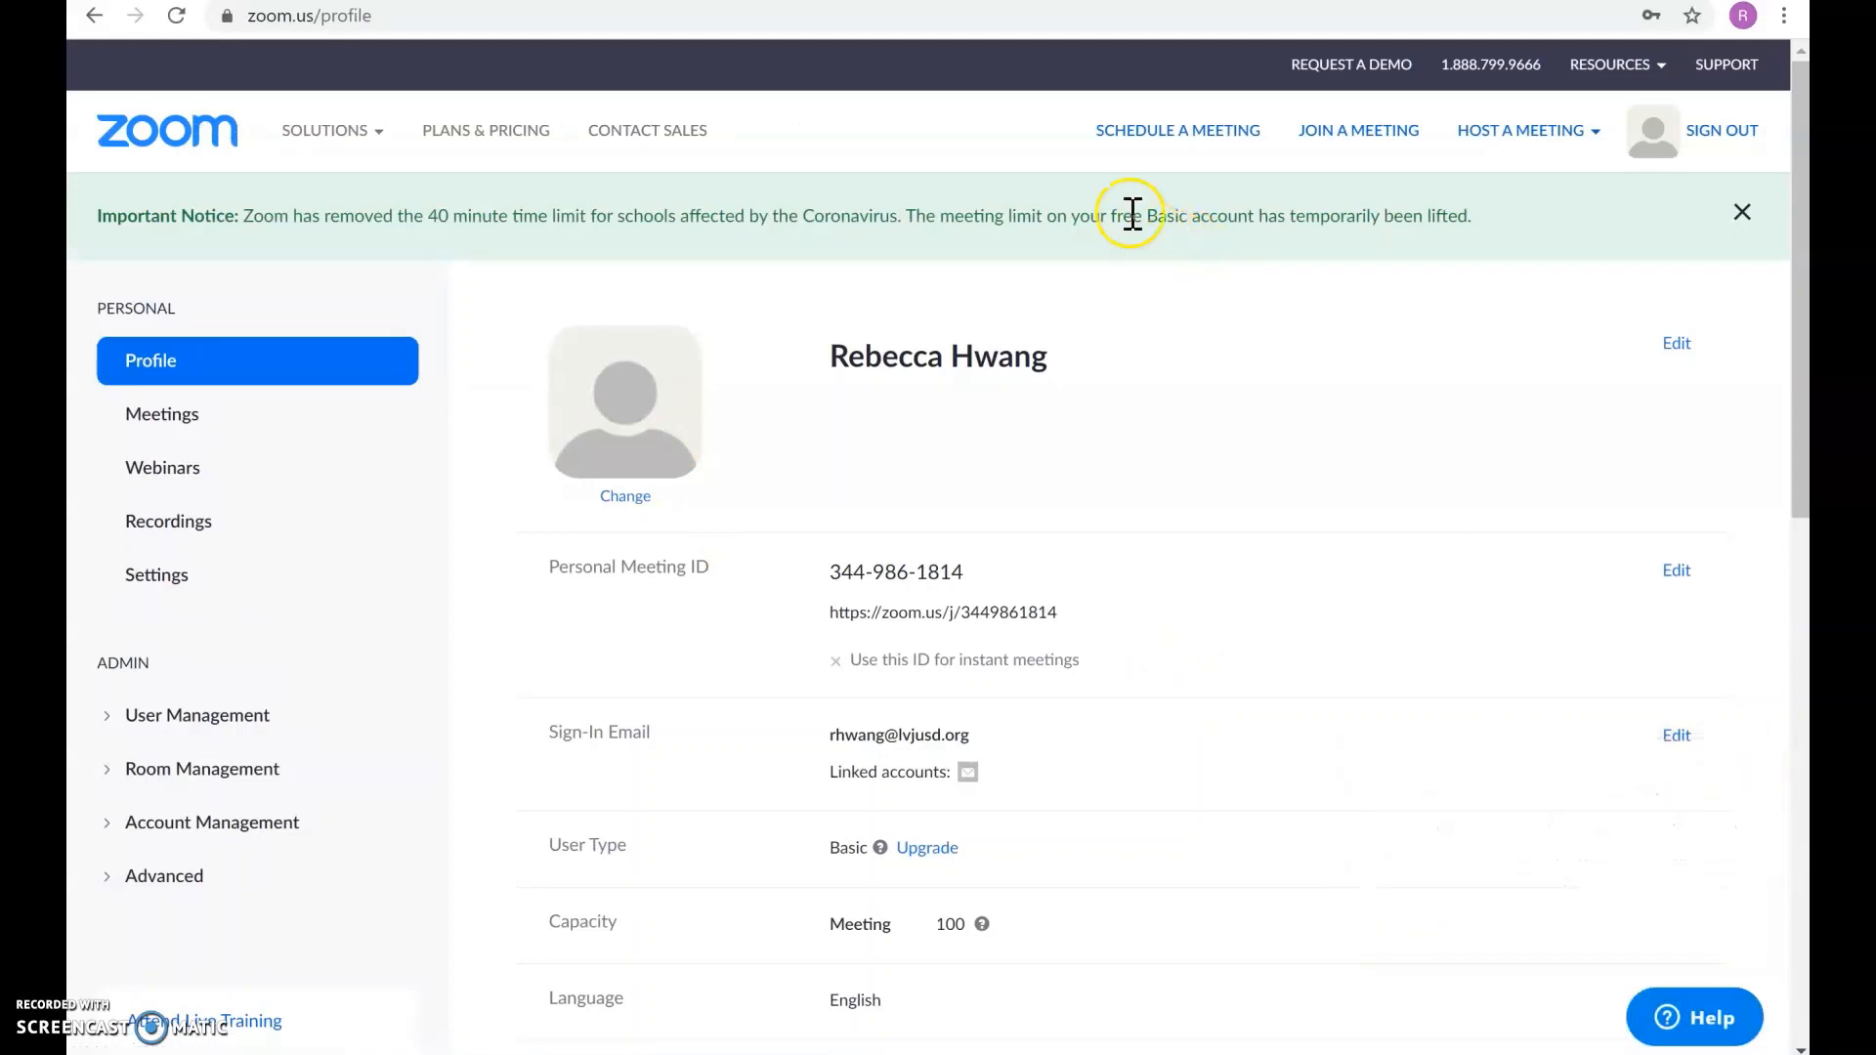
{"action": "mouse_move", "coordinate": [1546, 144]}
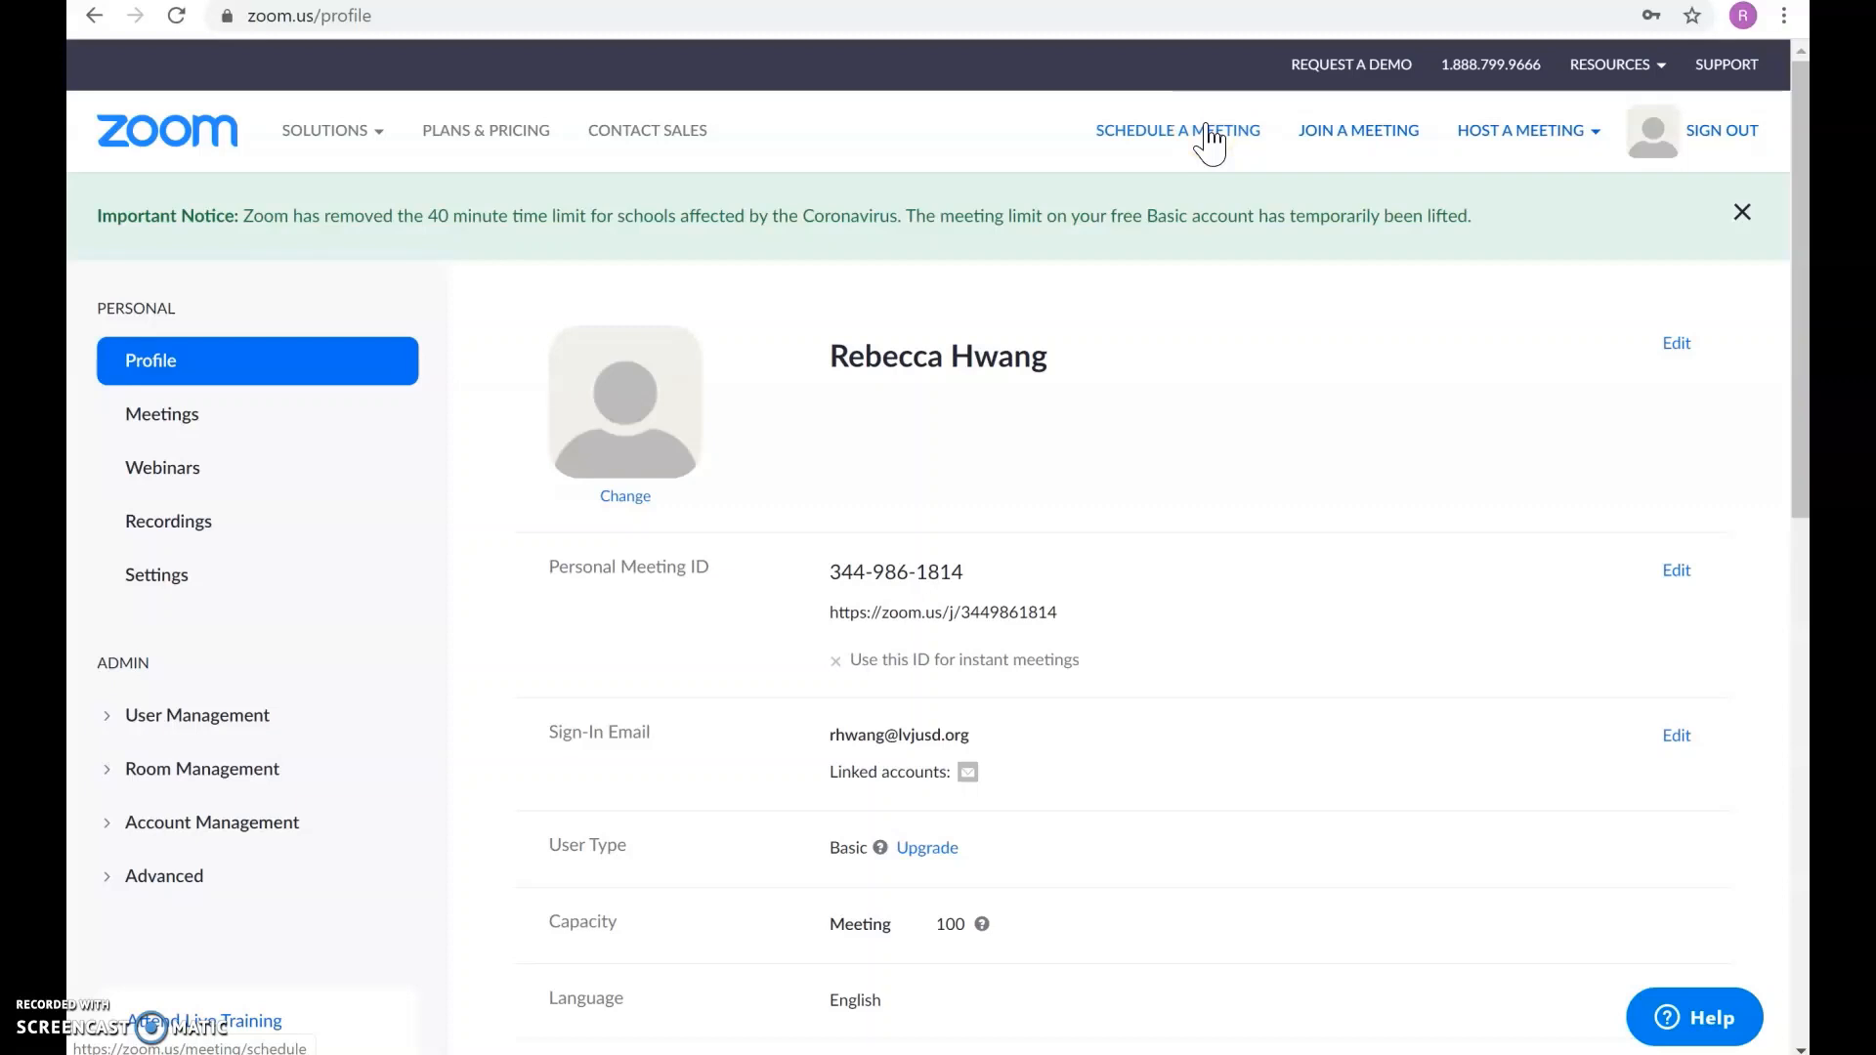
{"action": "left_click", "coordinate": [1475, 130]}
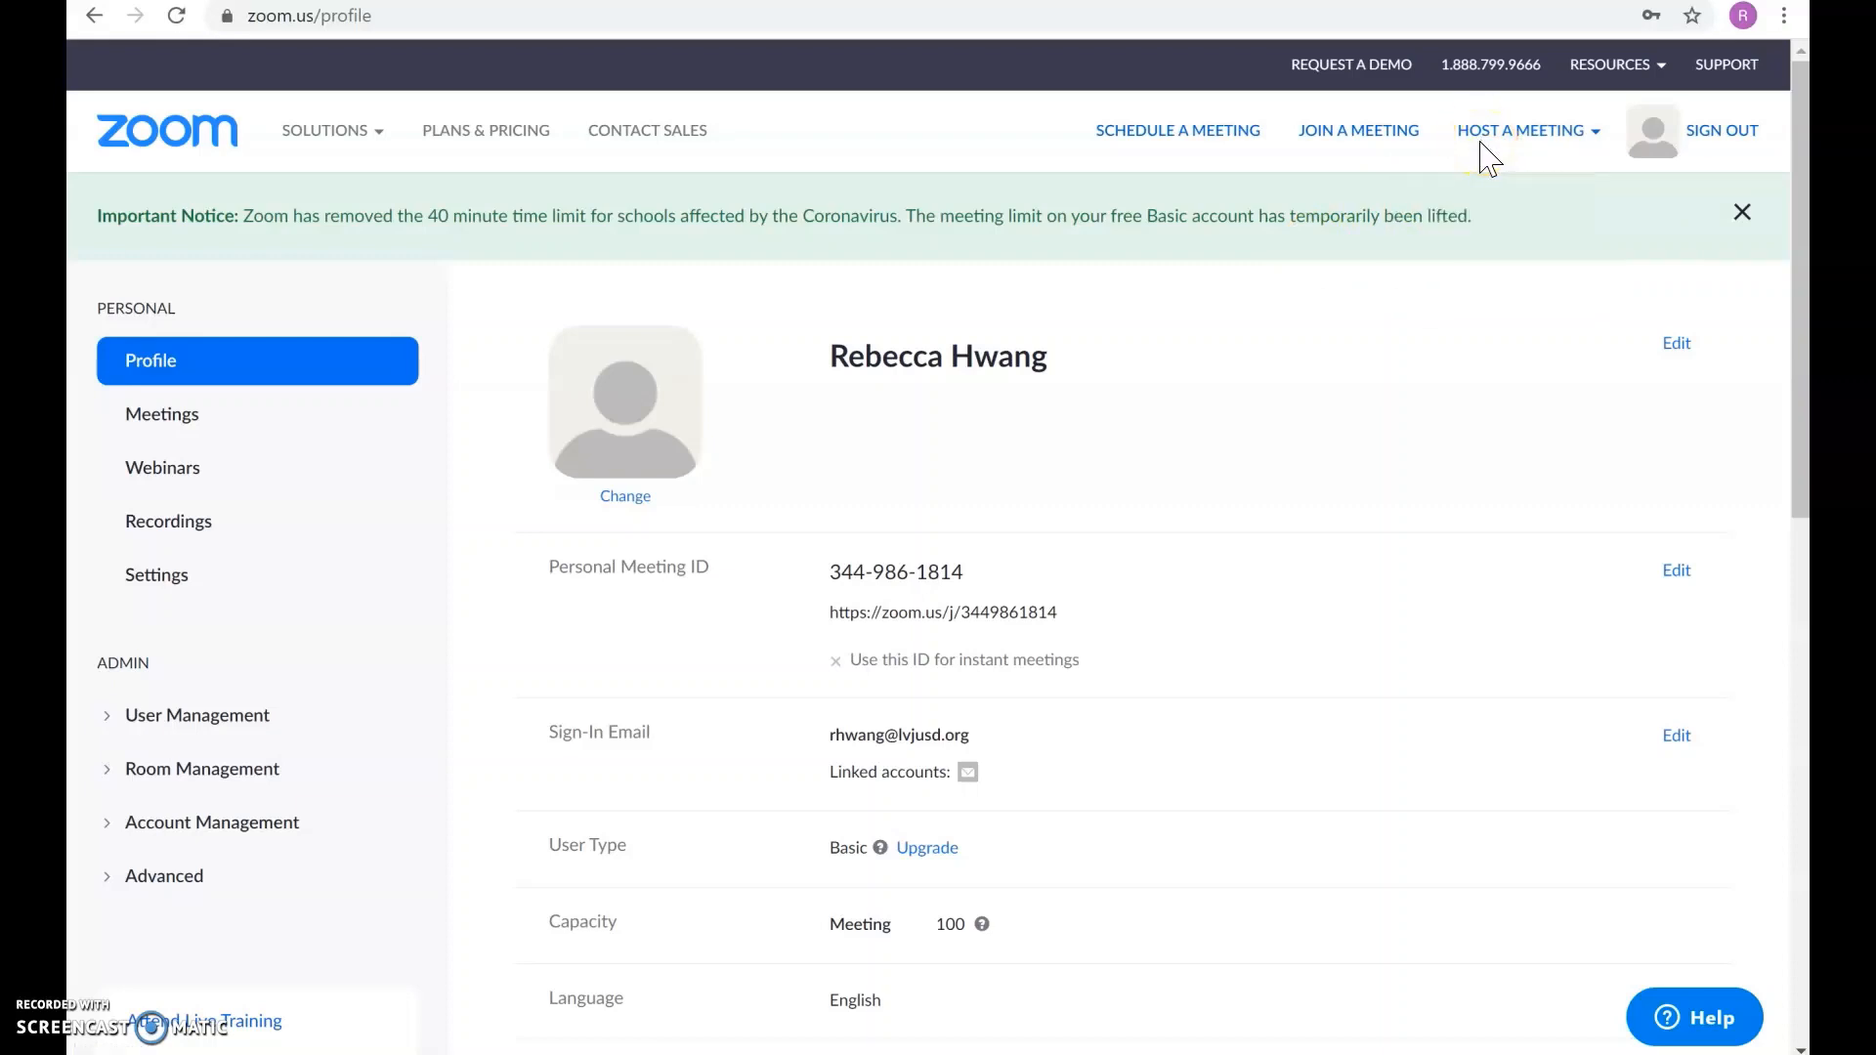
{"action": "mouse_move", "coordinate": [1477, 149]}
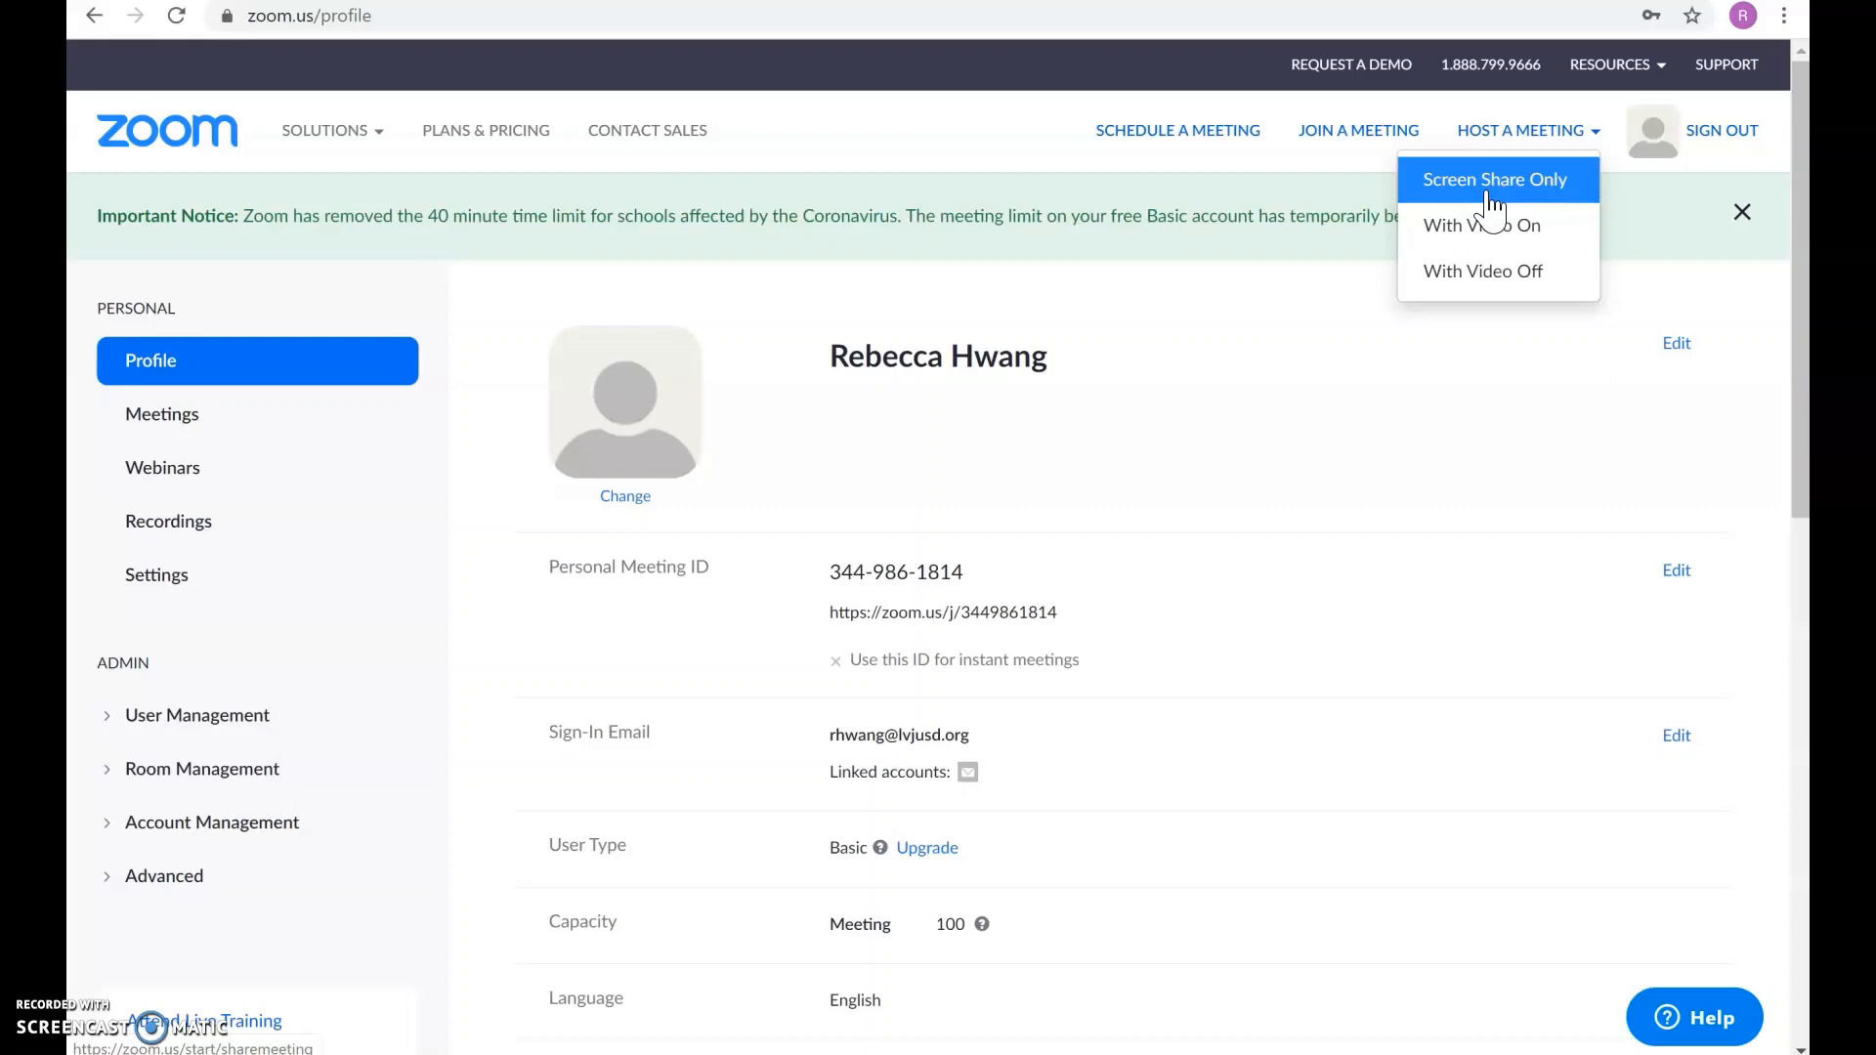
{"action": "left_click", "coordinate": [1519, 137]}
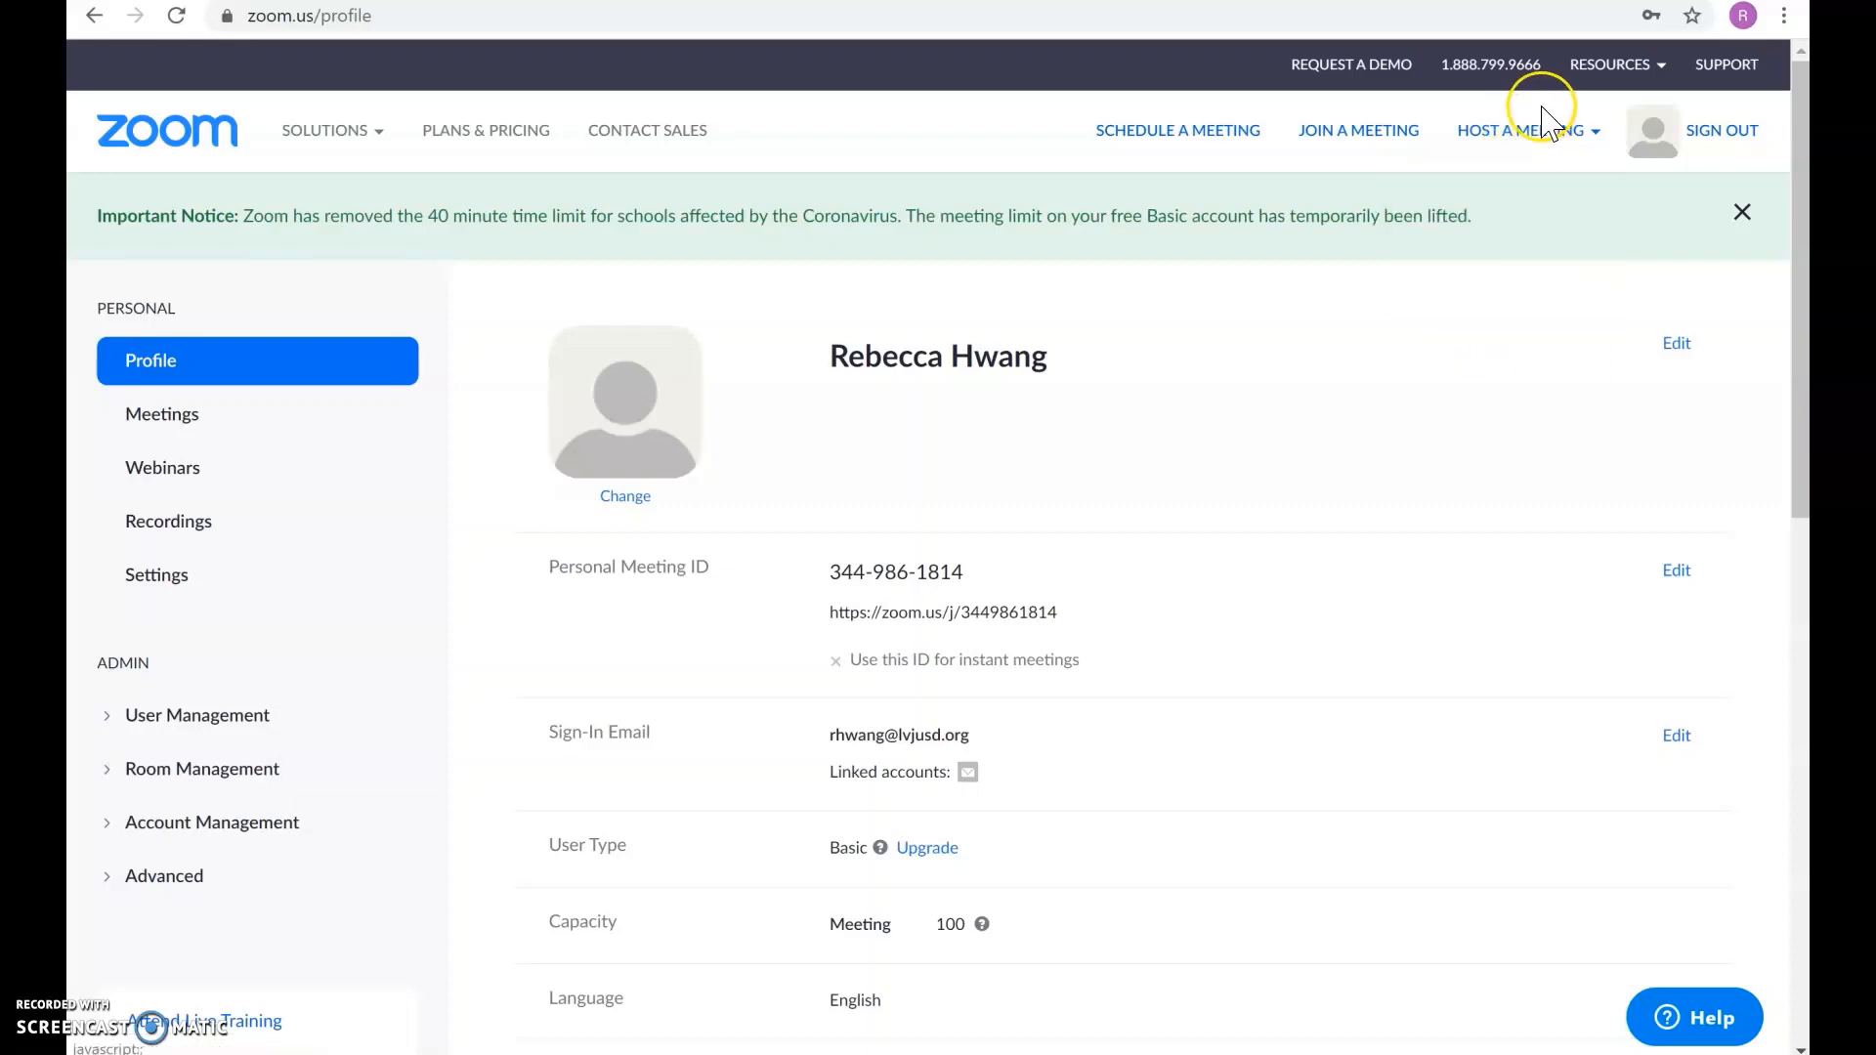
{"action": "left_click", "coordinate": [1528, 137]}
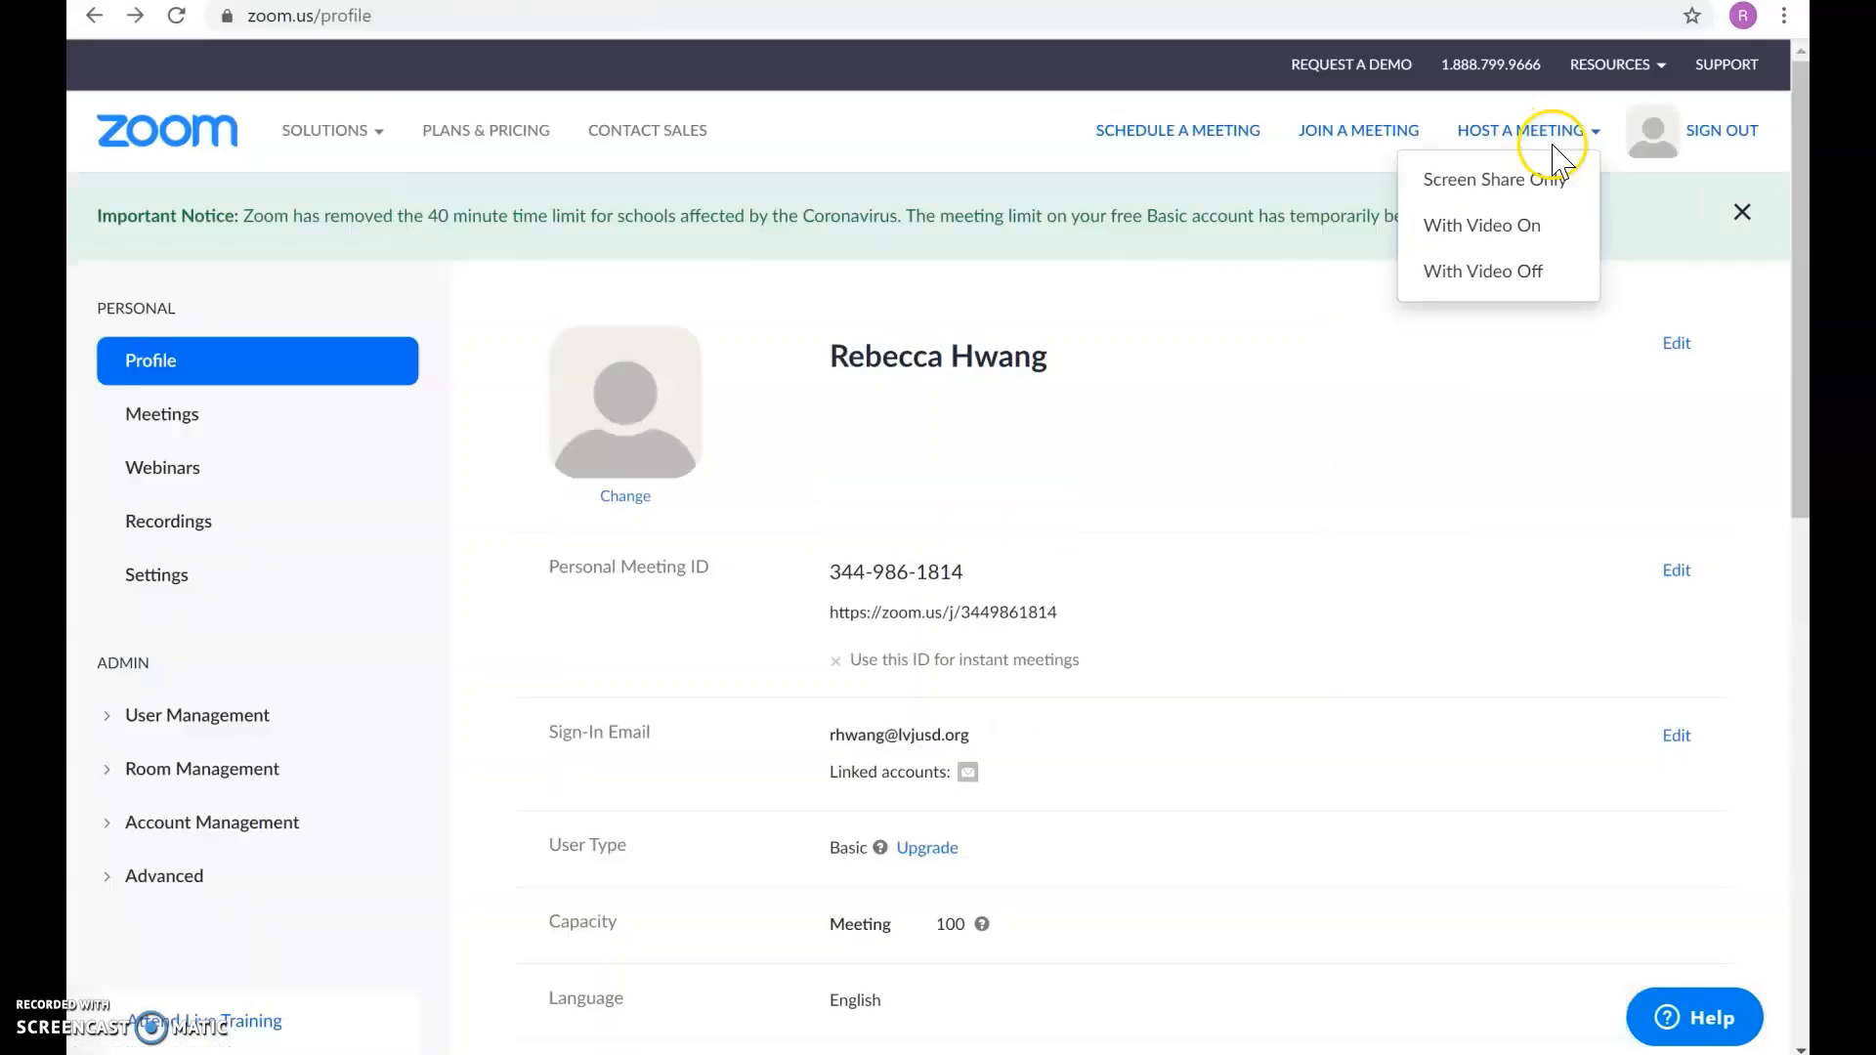
{"action": "left_click", "coordinate": [1554, 129]}
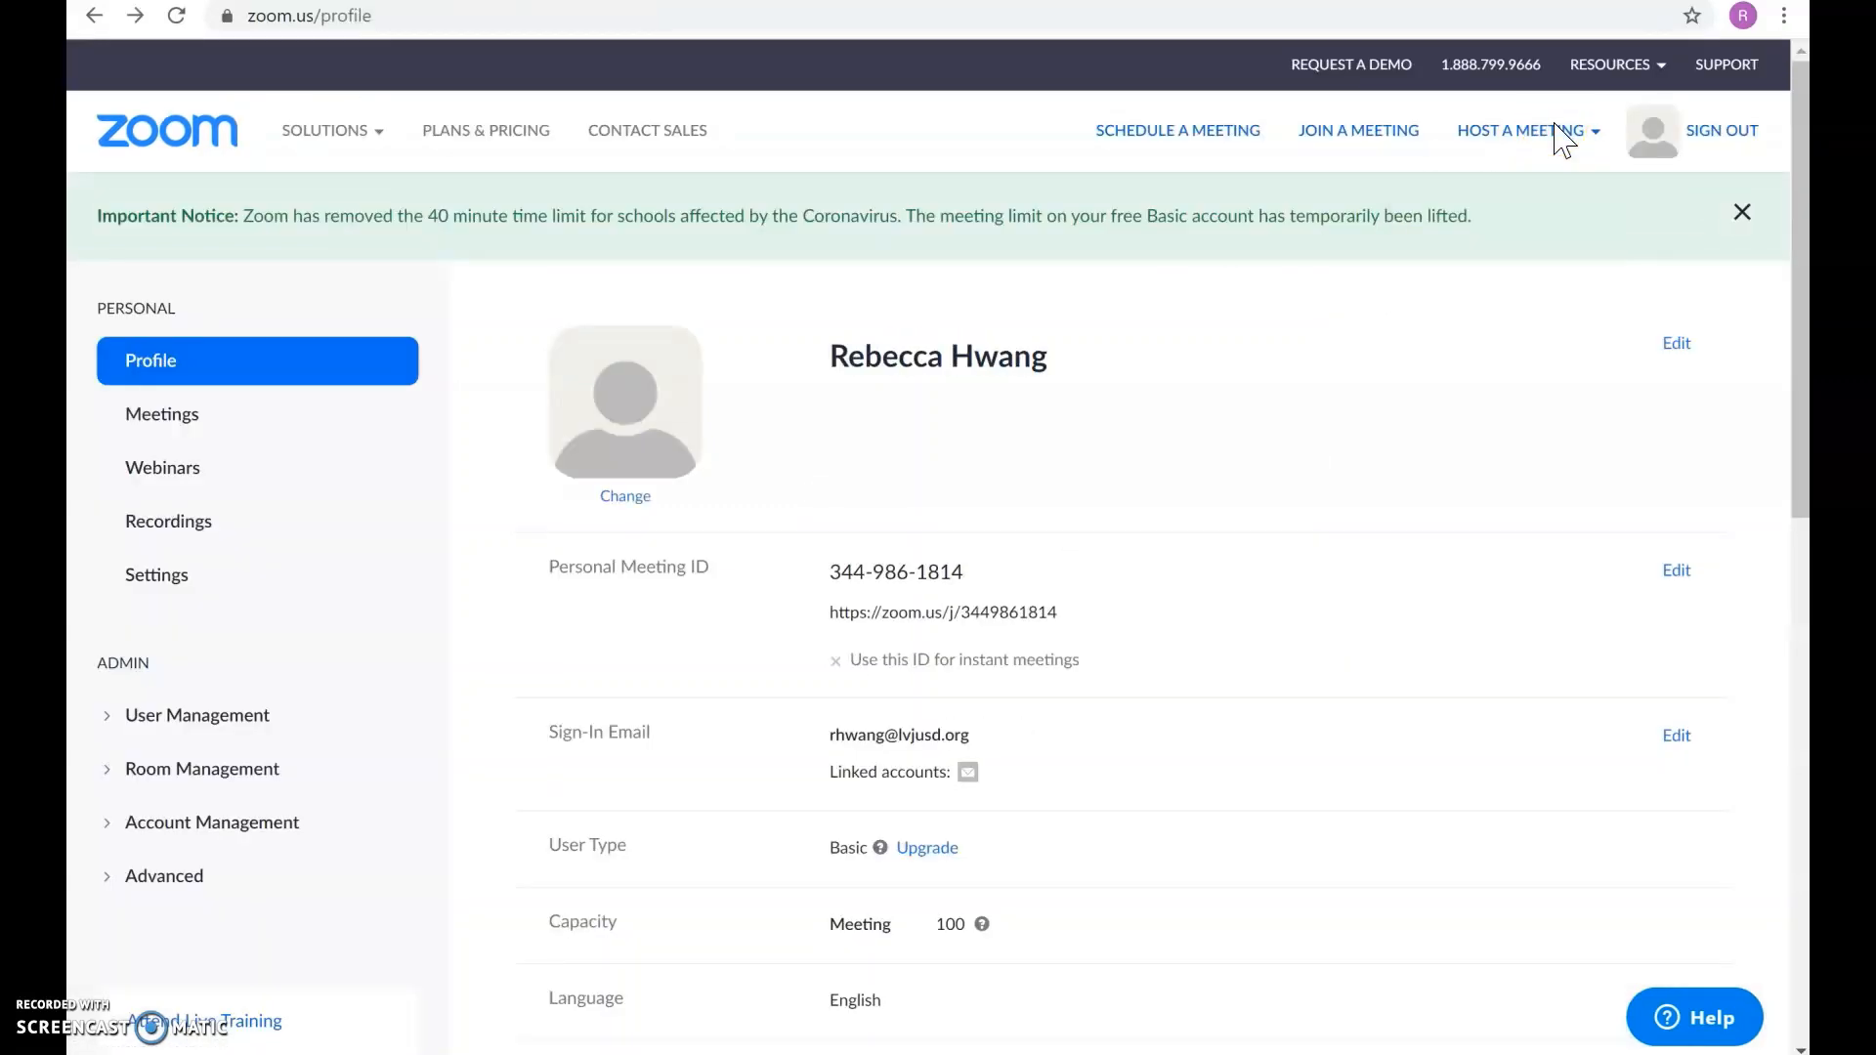
{"action": "left_click", "coordinate": [1521, 137]}
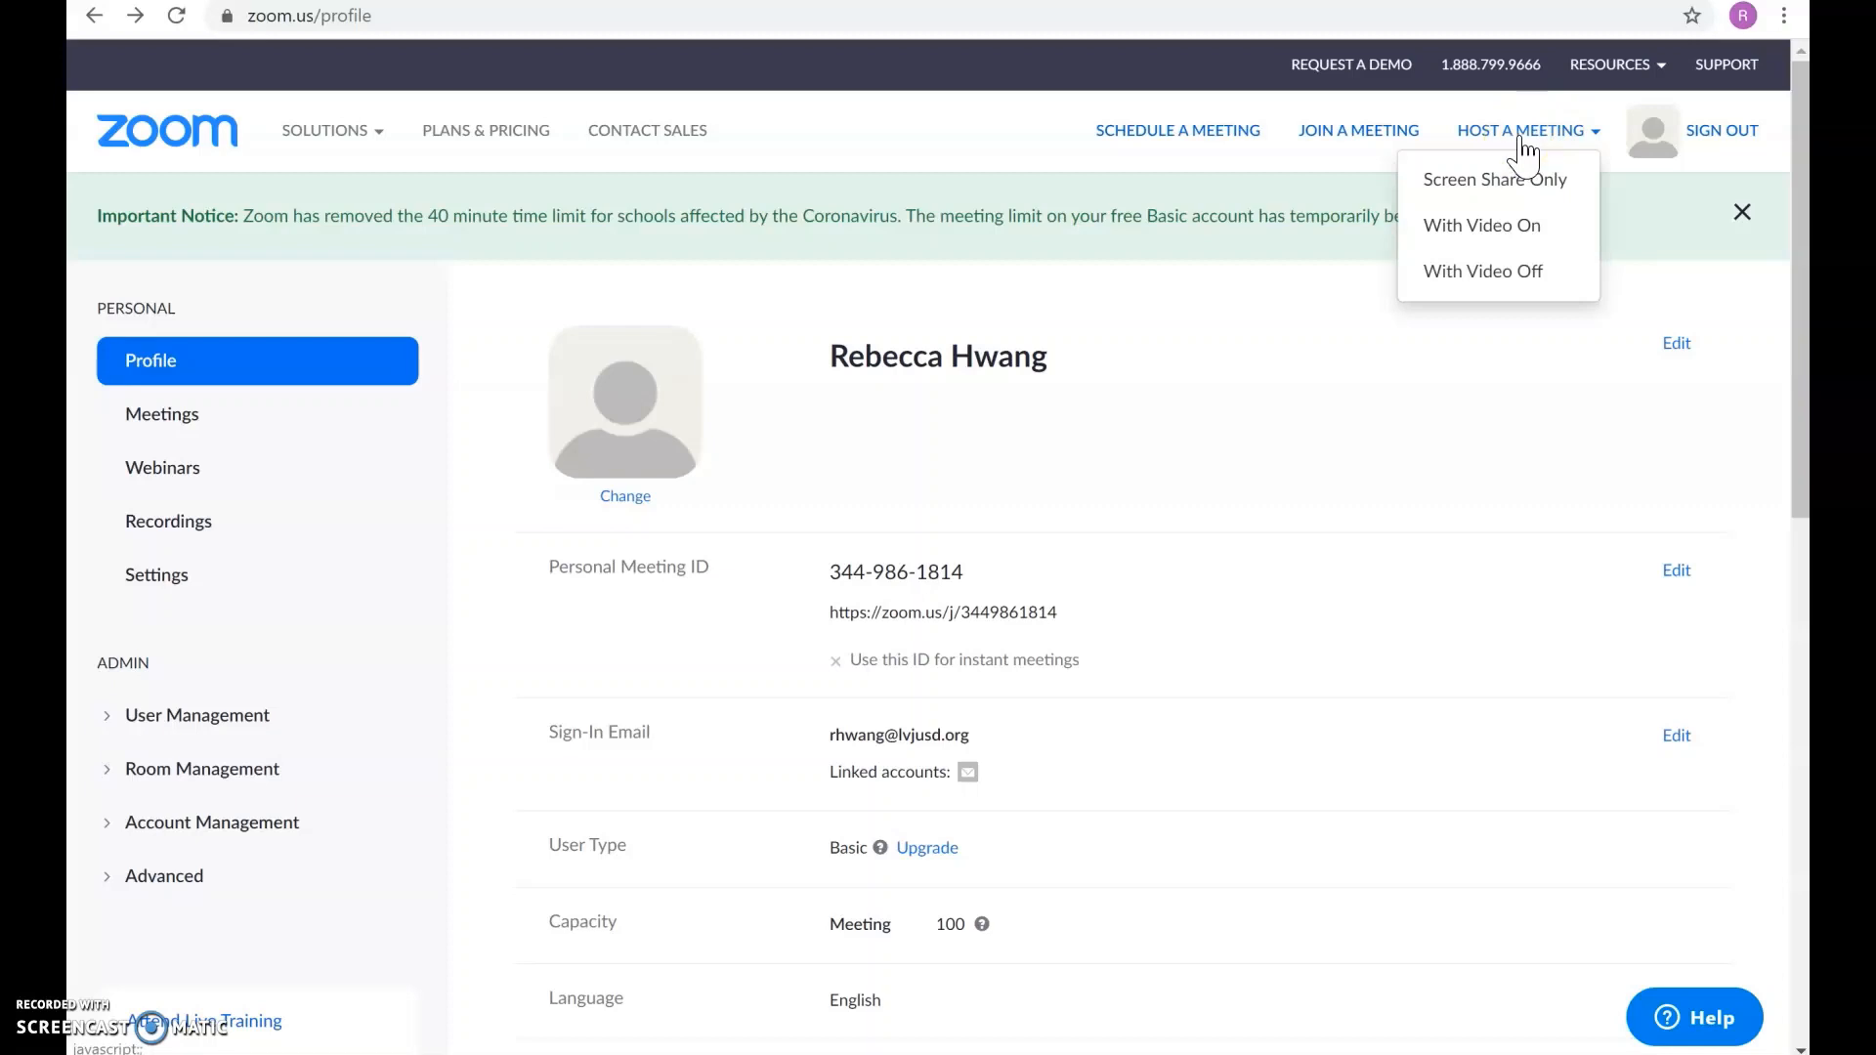
{"action": "left_click", "coordinate": [1522, 145]}
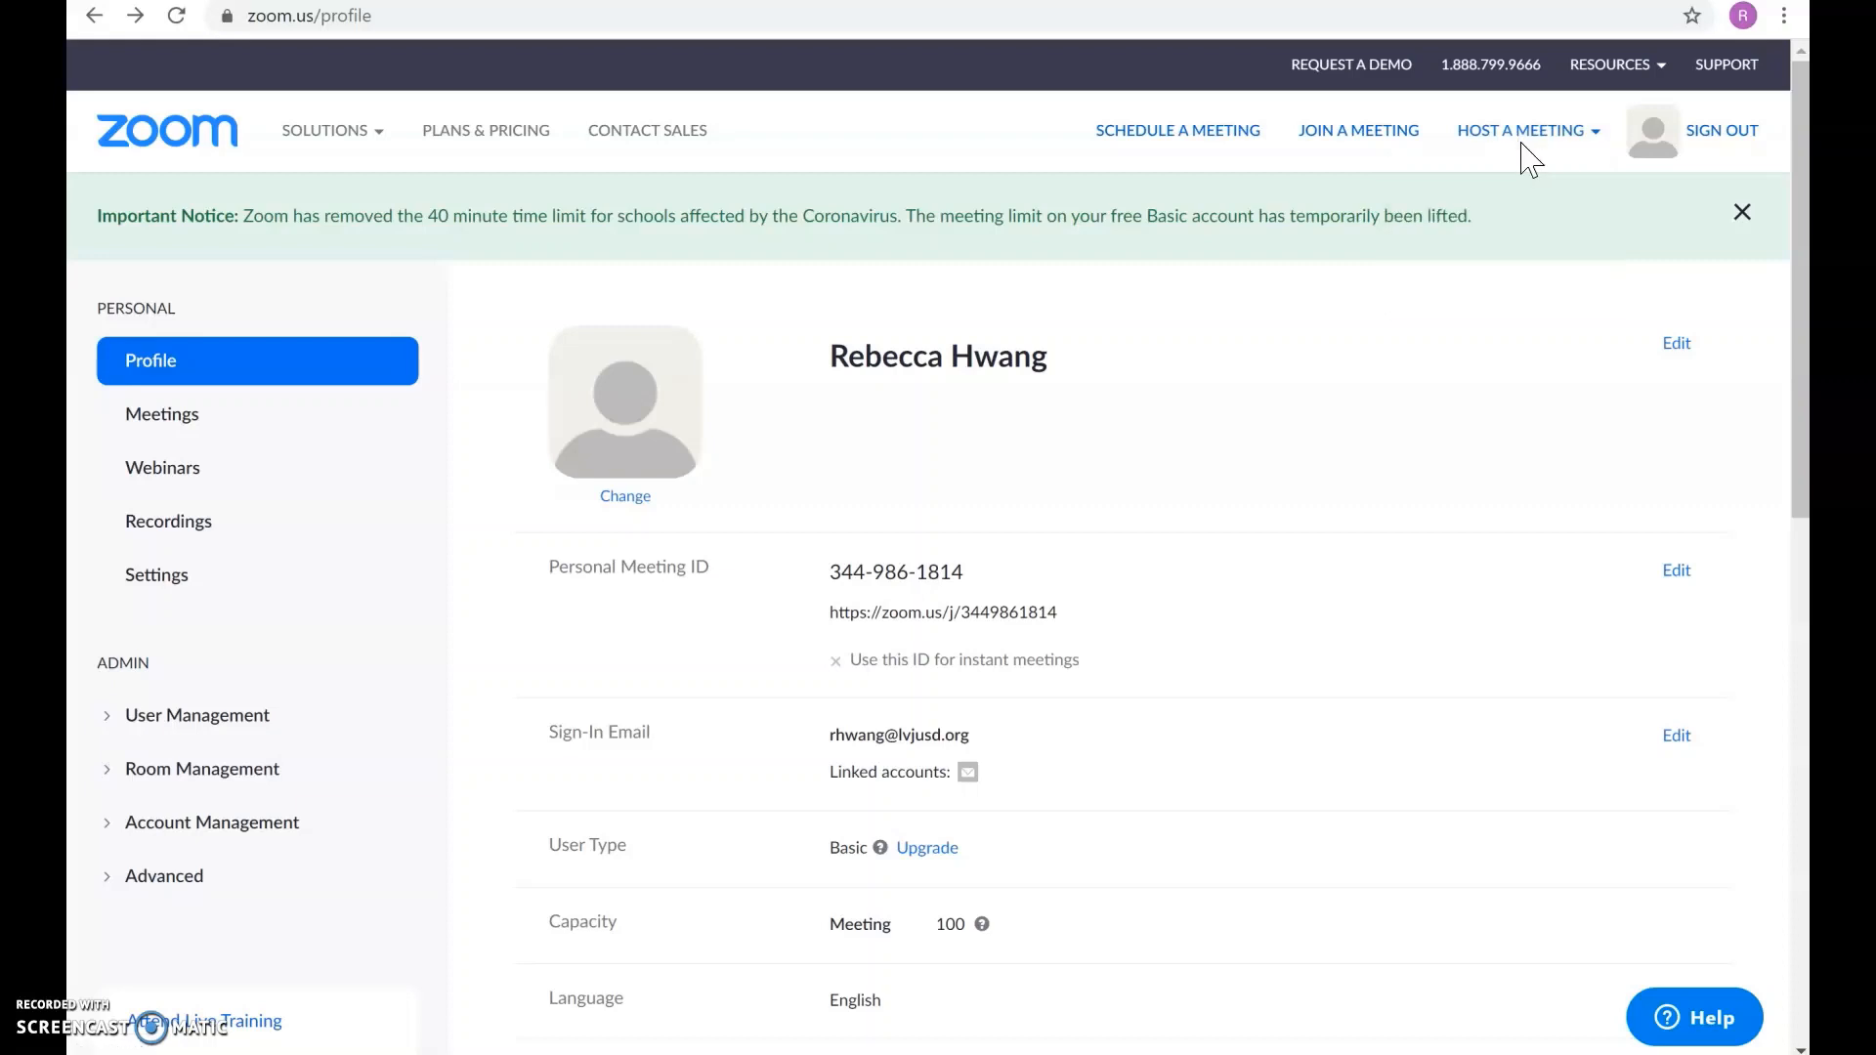
{"action": "left_click", "coordinate": [1524, 147]}
{"action": "left_click", "coordinate": [1515, 180]}
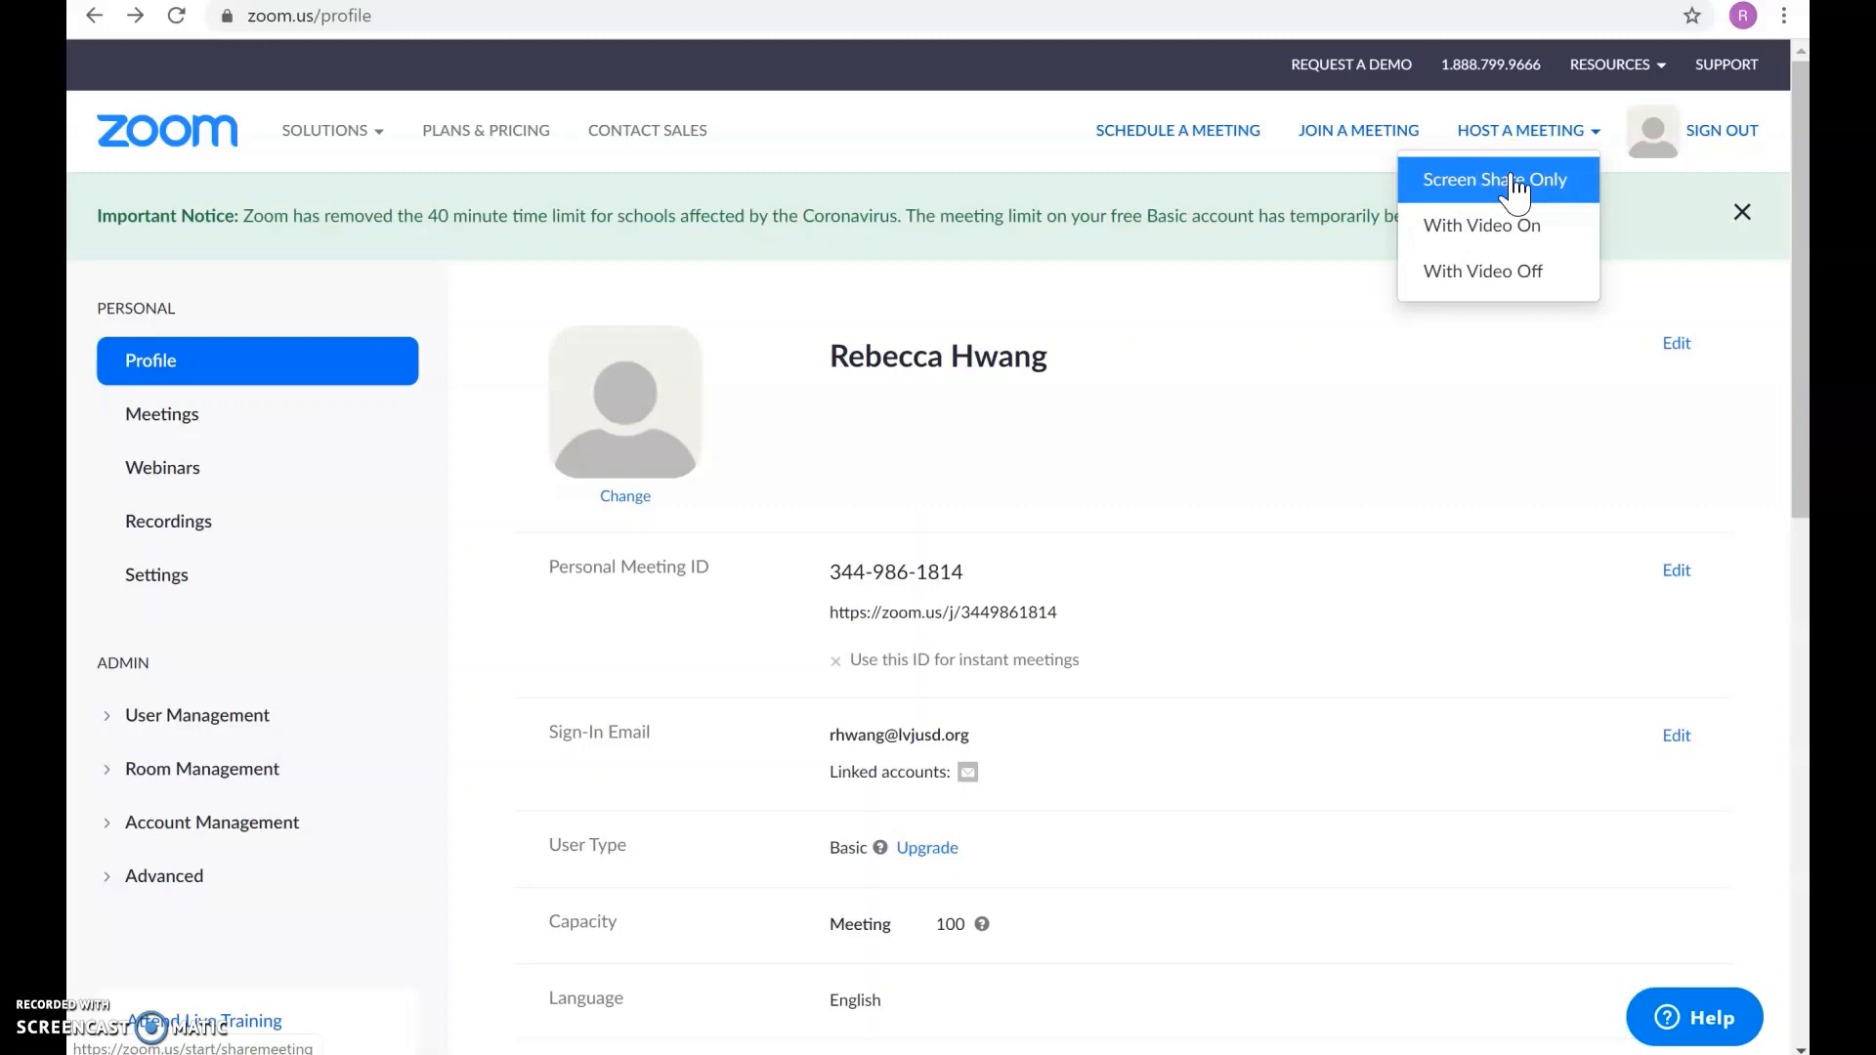
Step: Start a screen-share-only meeting in the Zoom app, sharing the Algebra 2B OneNote window
{"action": "left_click", "coordinate": [1515, 183]}
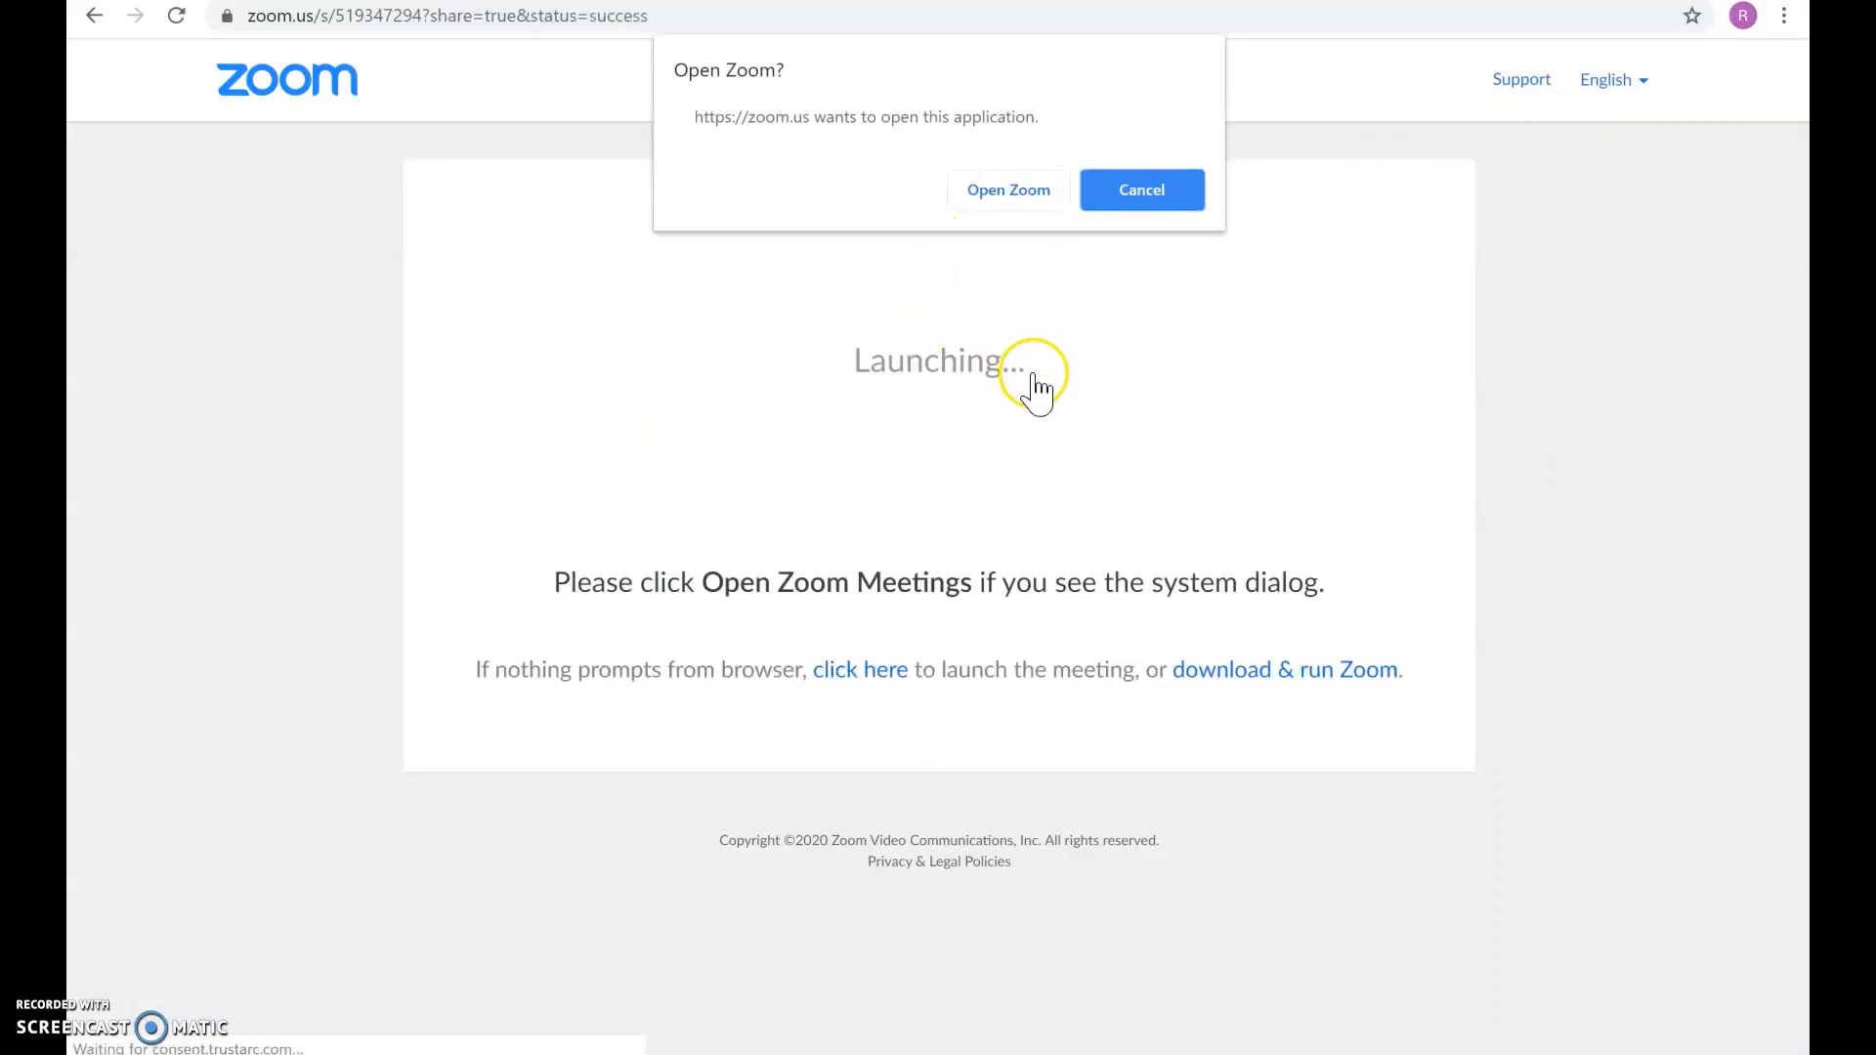
{"action": "left_click", "coordinate": [1004, 193]}
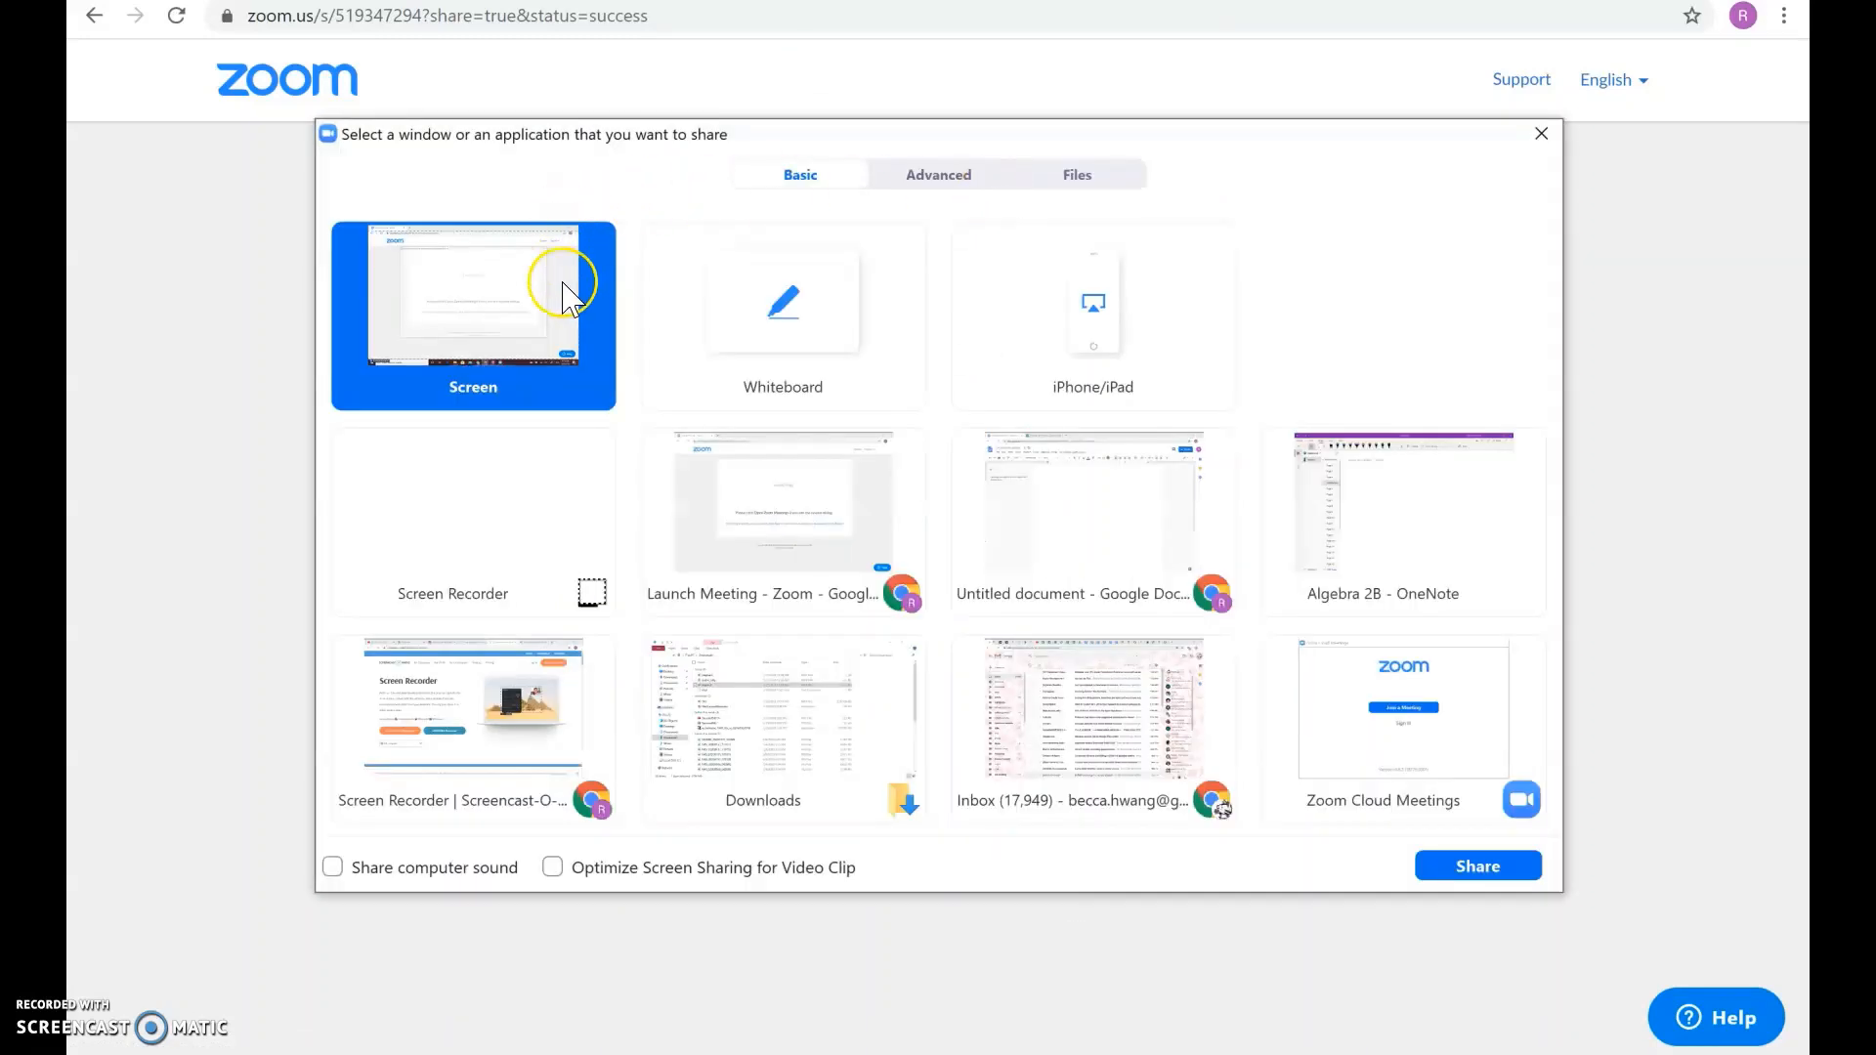
{"action": "left_click", "coordinate": [1402, 523]}
{"action": "left_click", "coordinate": [1482, 876]}
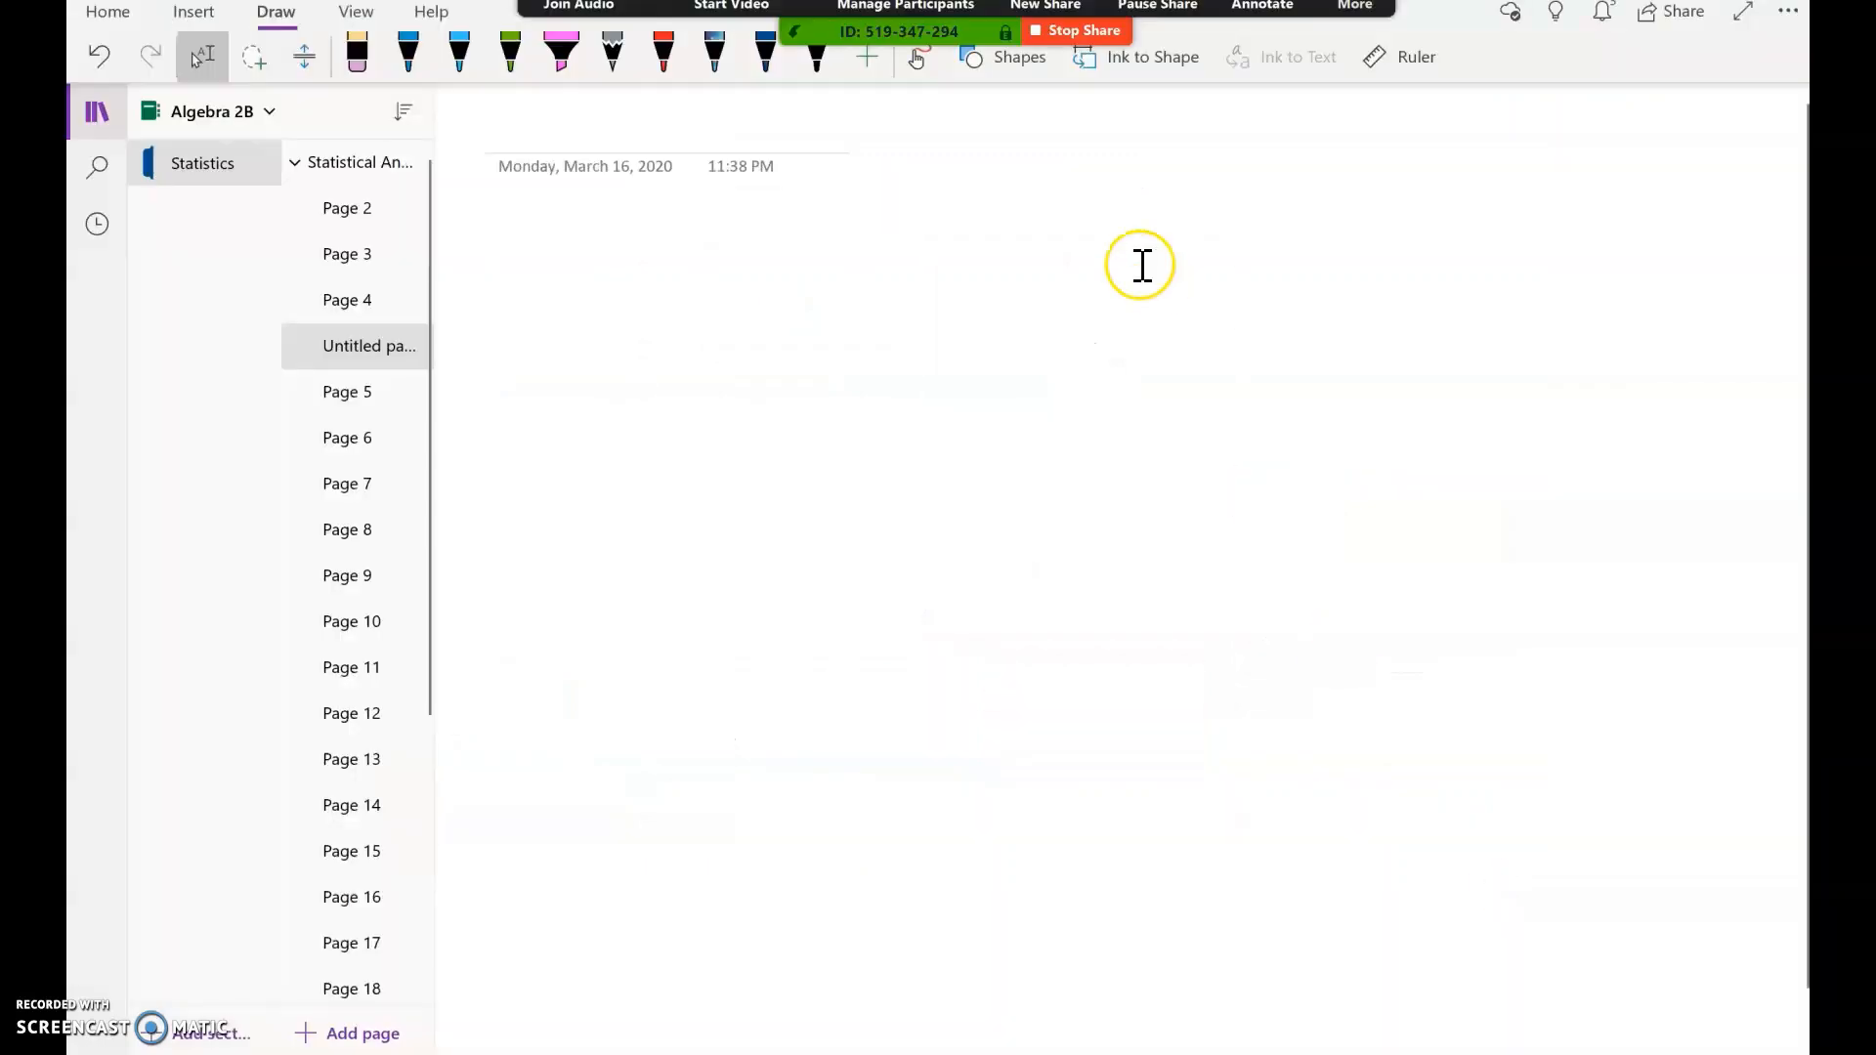
Step: Try OneNote's pink highlighter and red pen, then bring up Zoom's More meeting options
{"action": "left_click", "coordinate": [560, 66]}
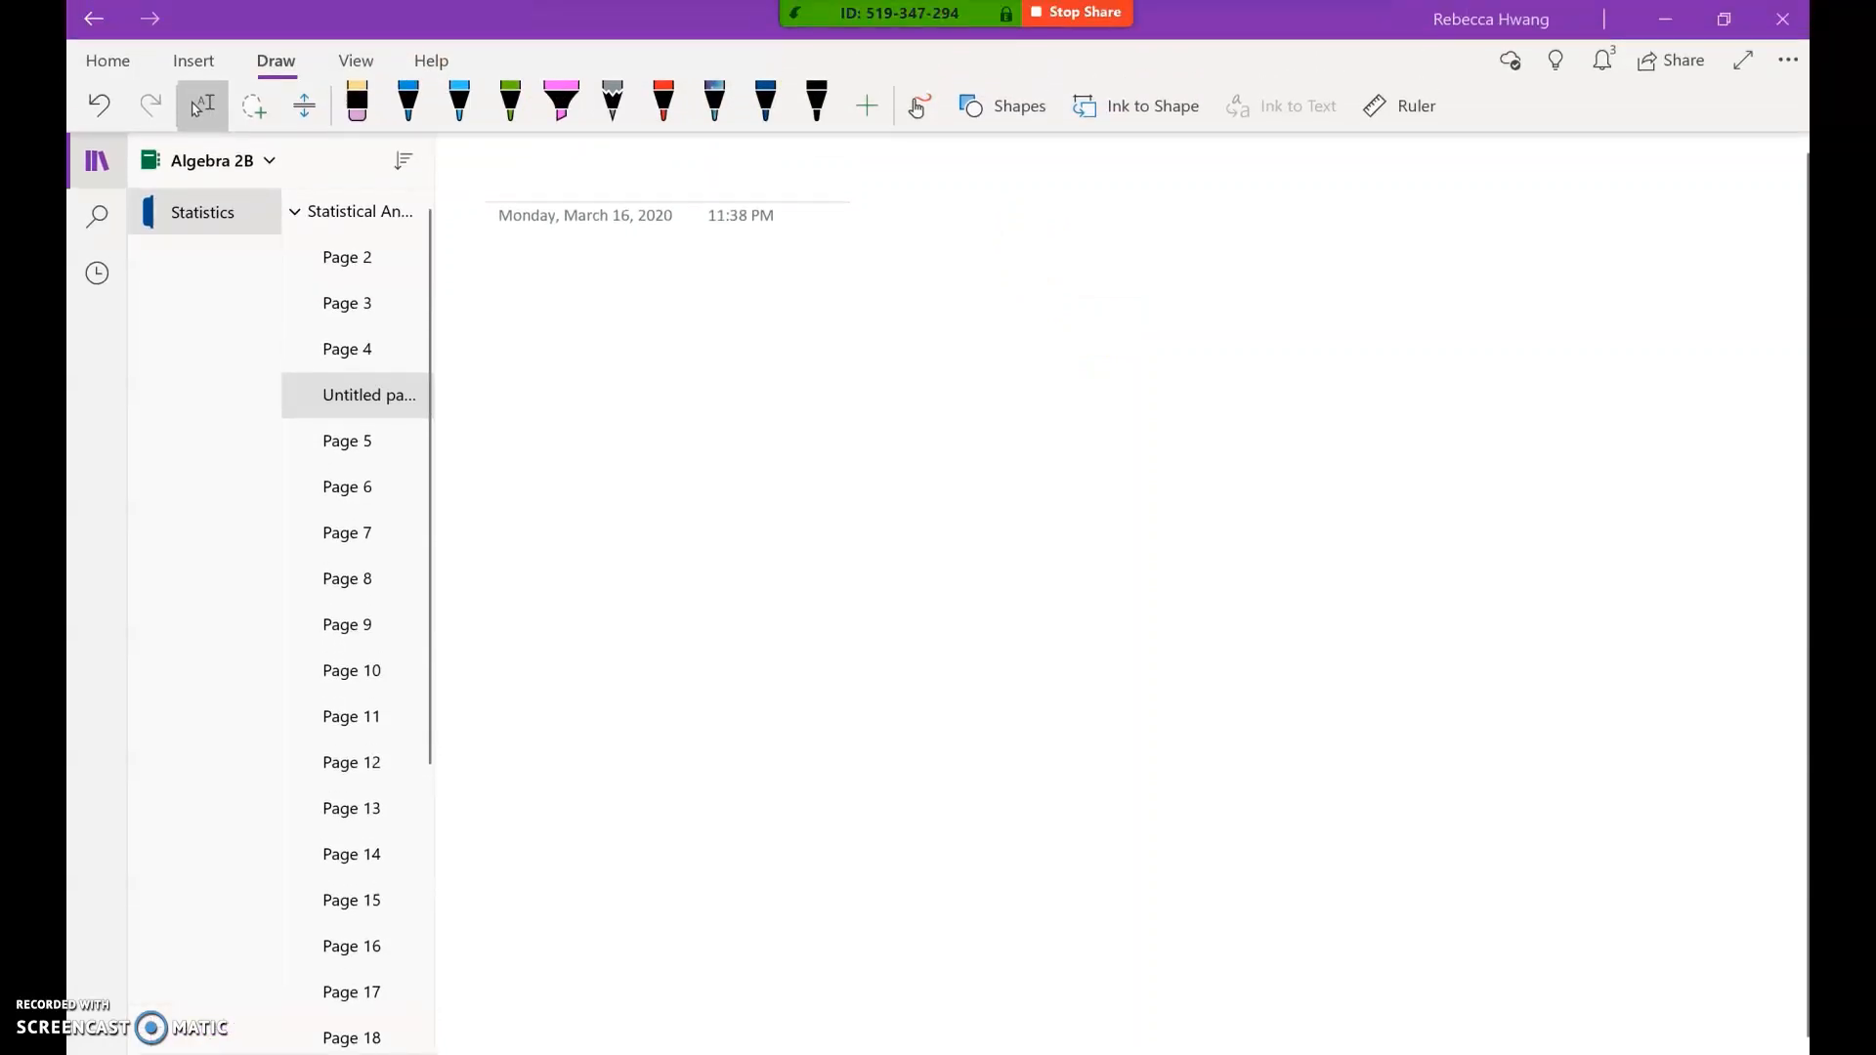
{"action": "left_click", "coordinate": [676, 86]}
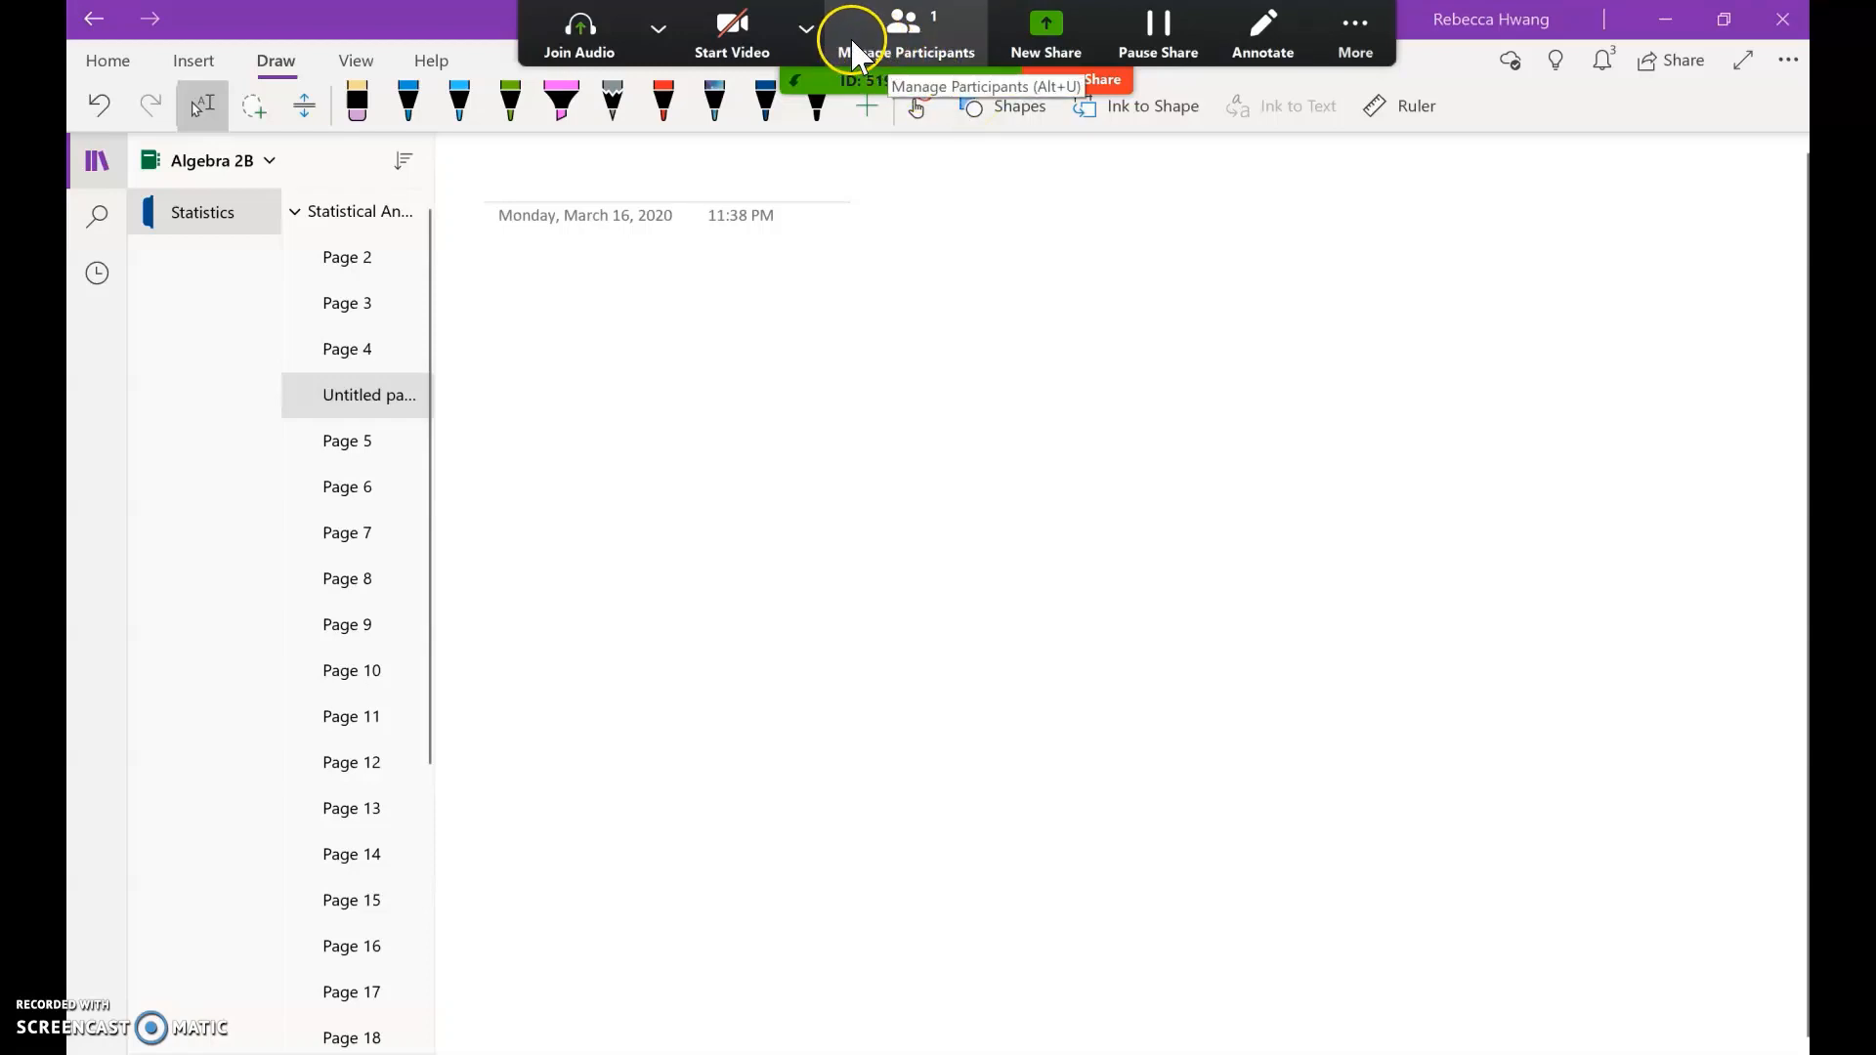
{"action": "left_click", "coordinate": [1116, 84]}
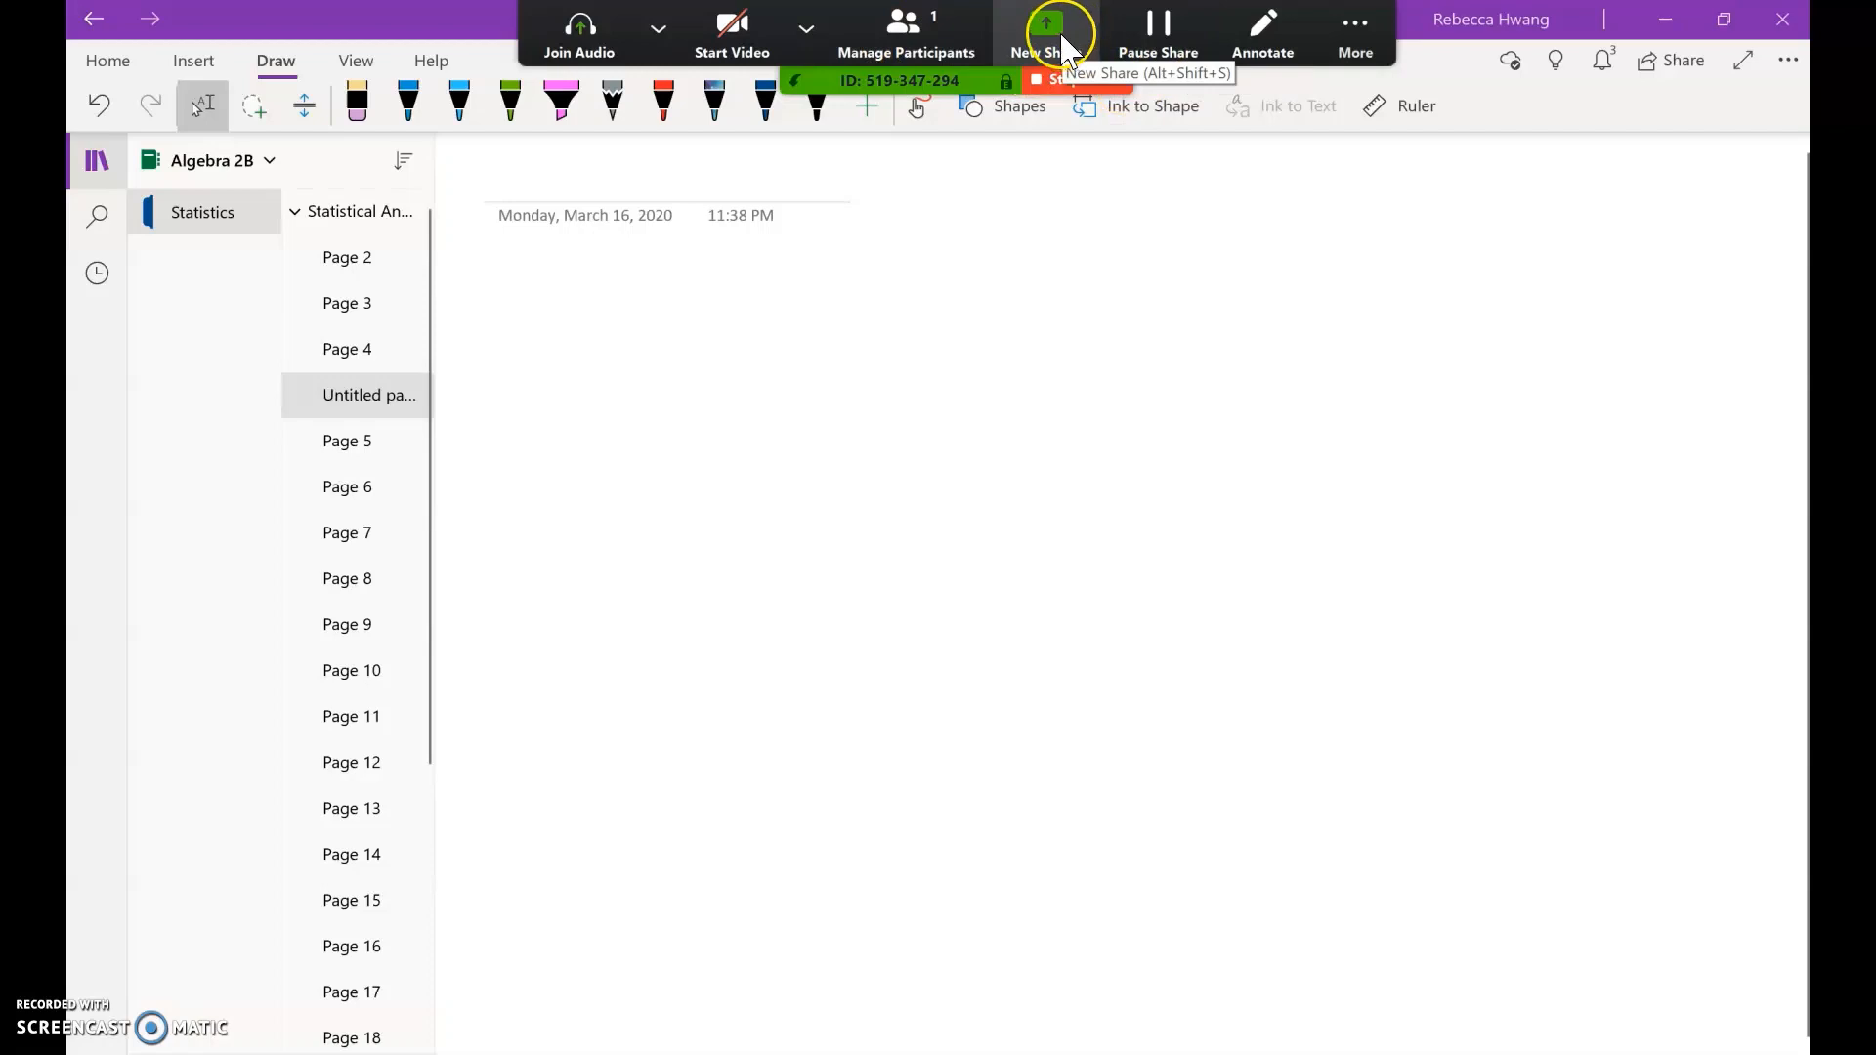
{"action": "left_click", "coordinate": [1358, 41]}
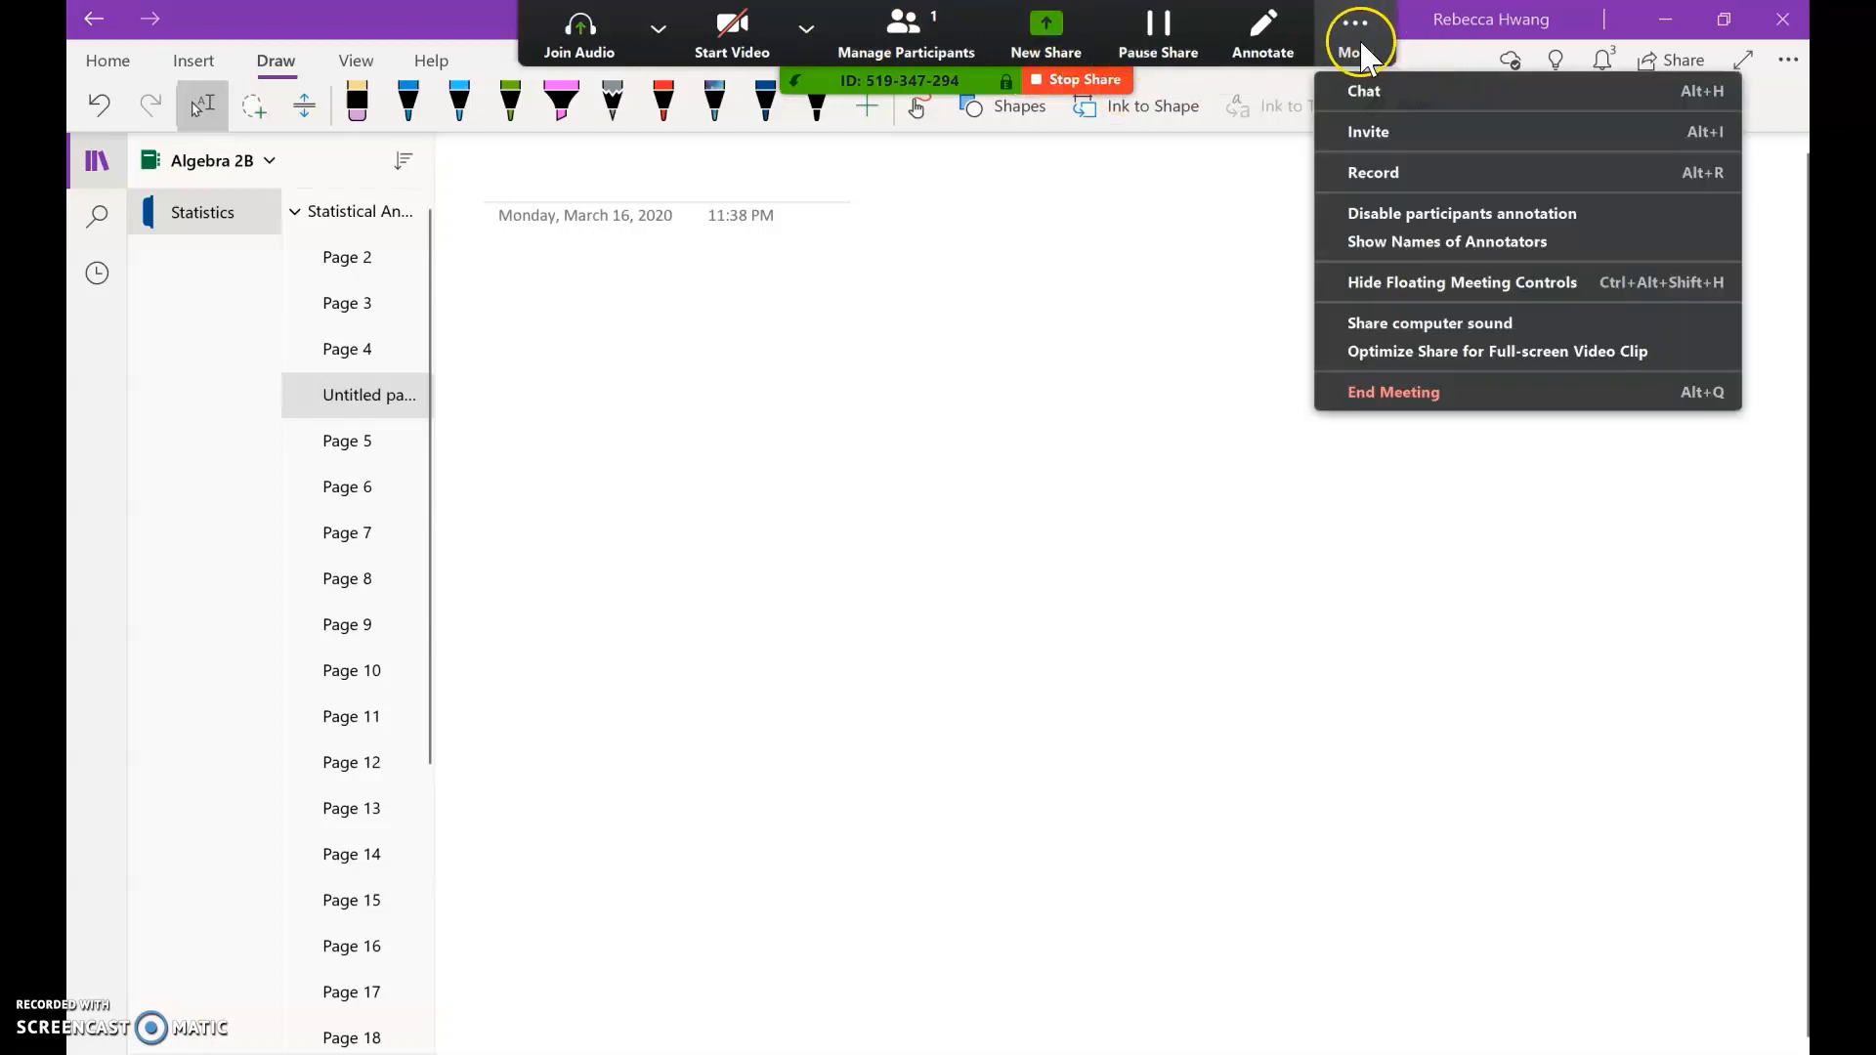
Step: Start recording the meeting and join audio with computer audio
{"action": "left_click", "coordinate": [1415, 172]}
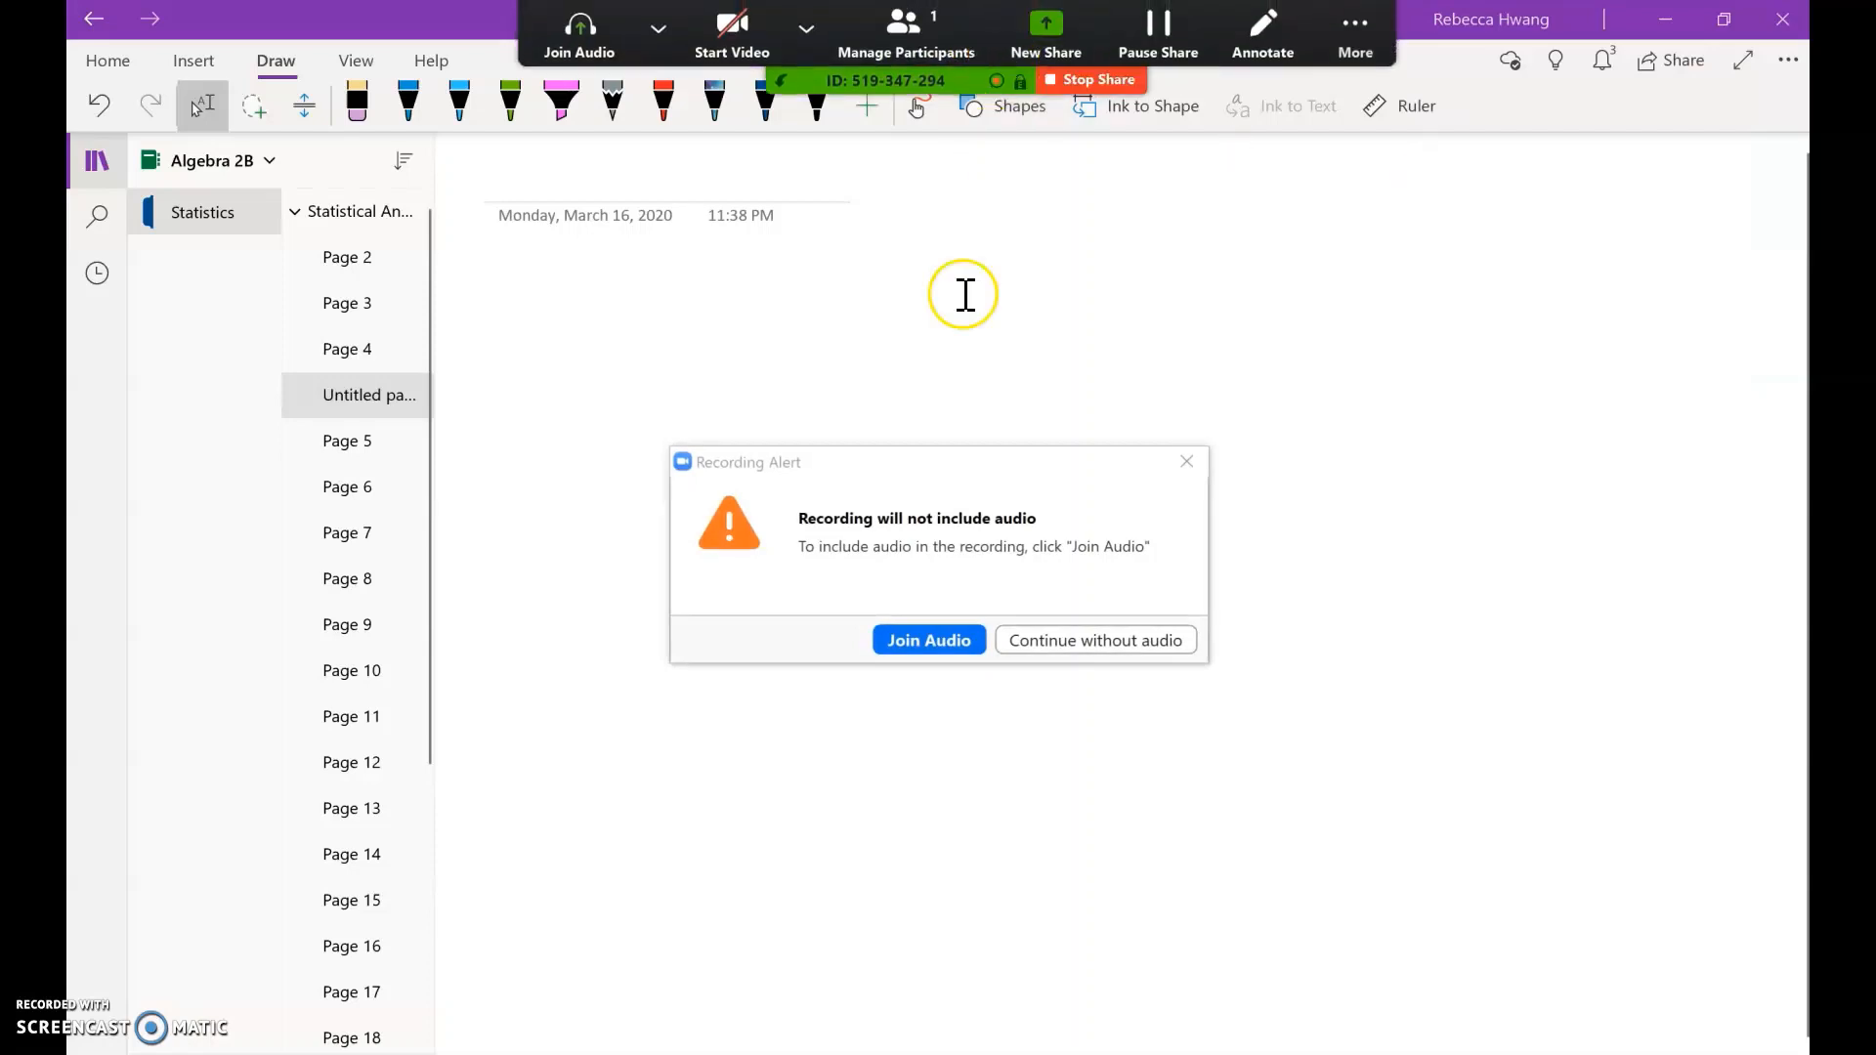
{"action": "left_click", "coordinate": [932, 644]}
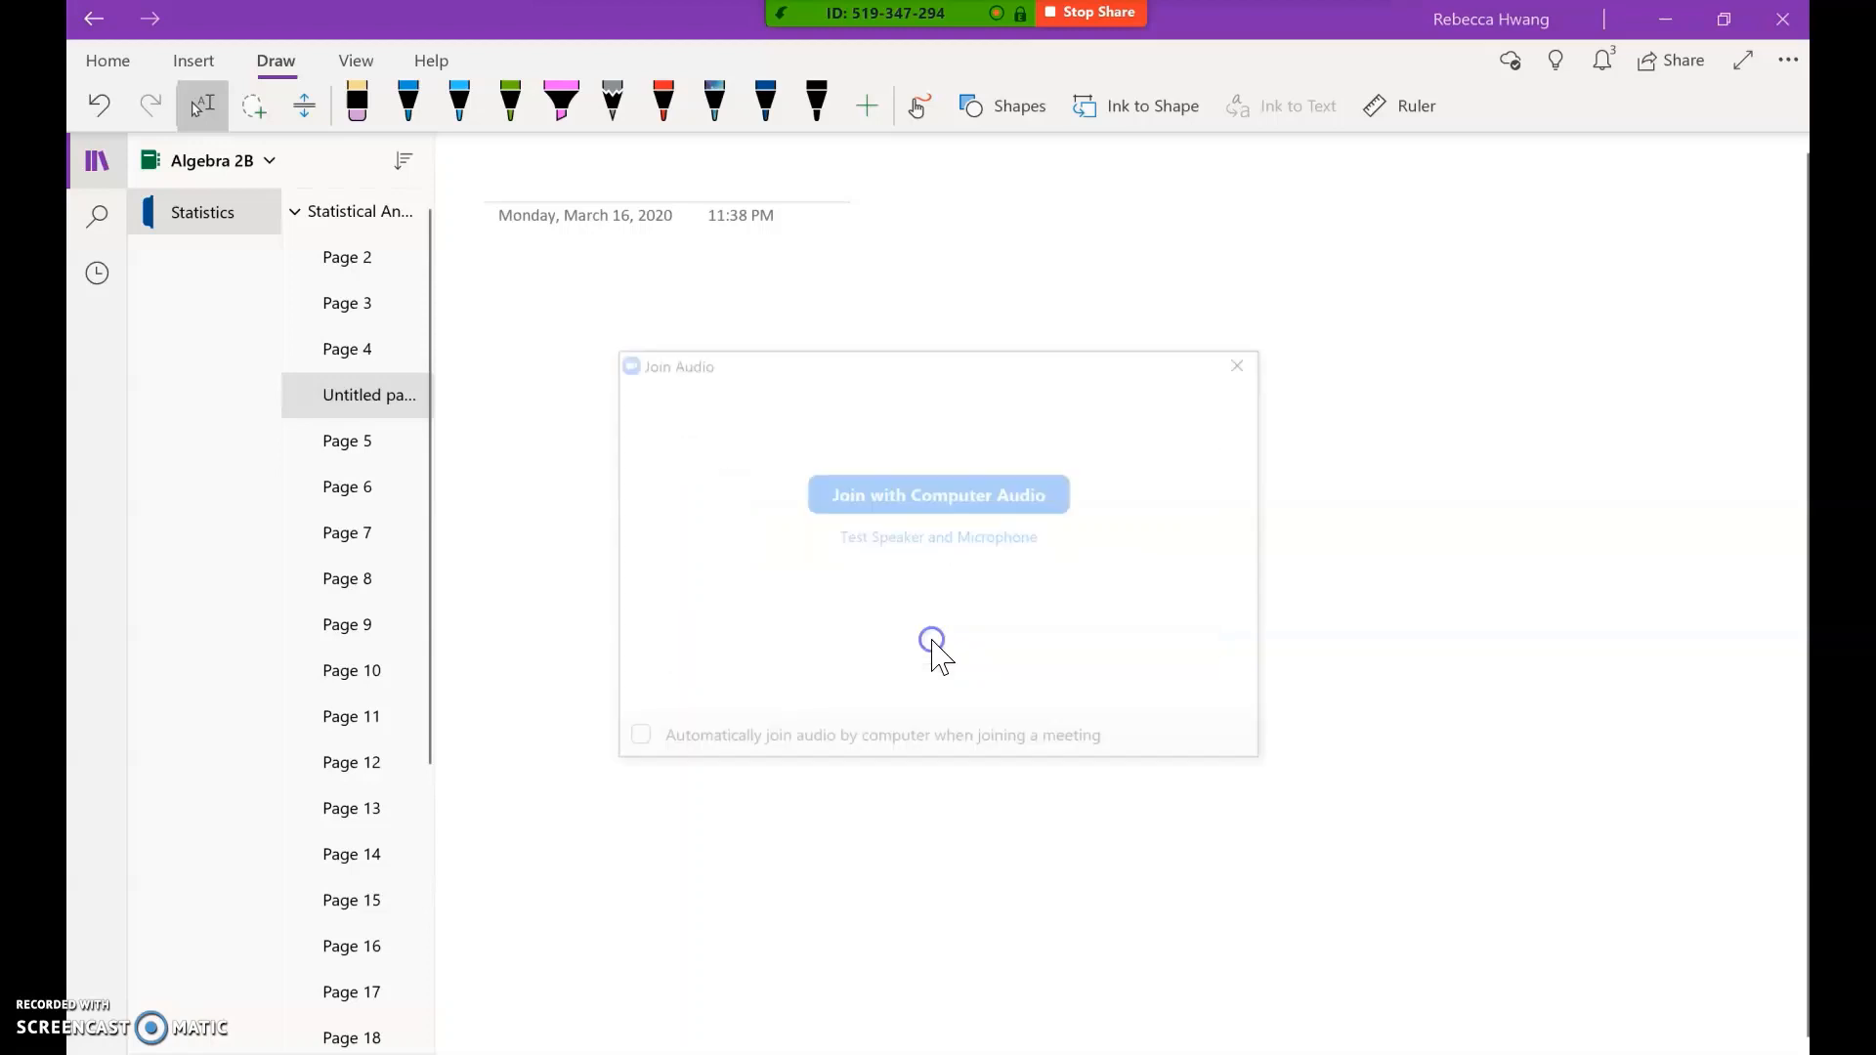
{"action": "left_click", "coordinate": [982, 503]}
{"action": "left_click", "coordinate": [1121, 226]}
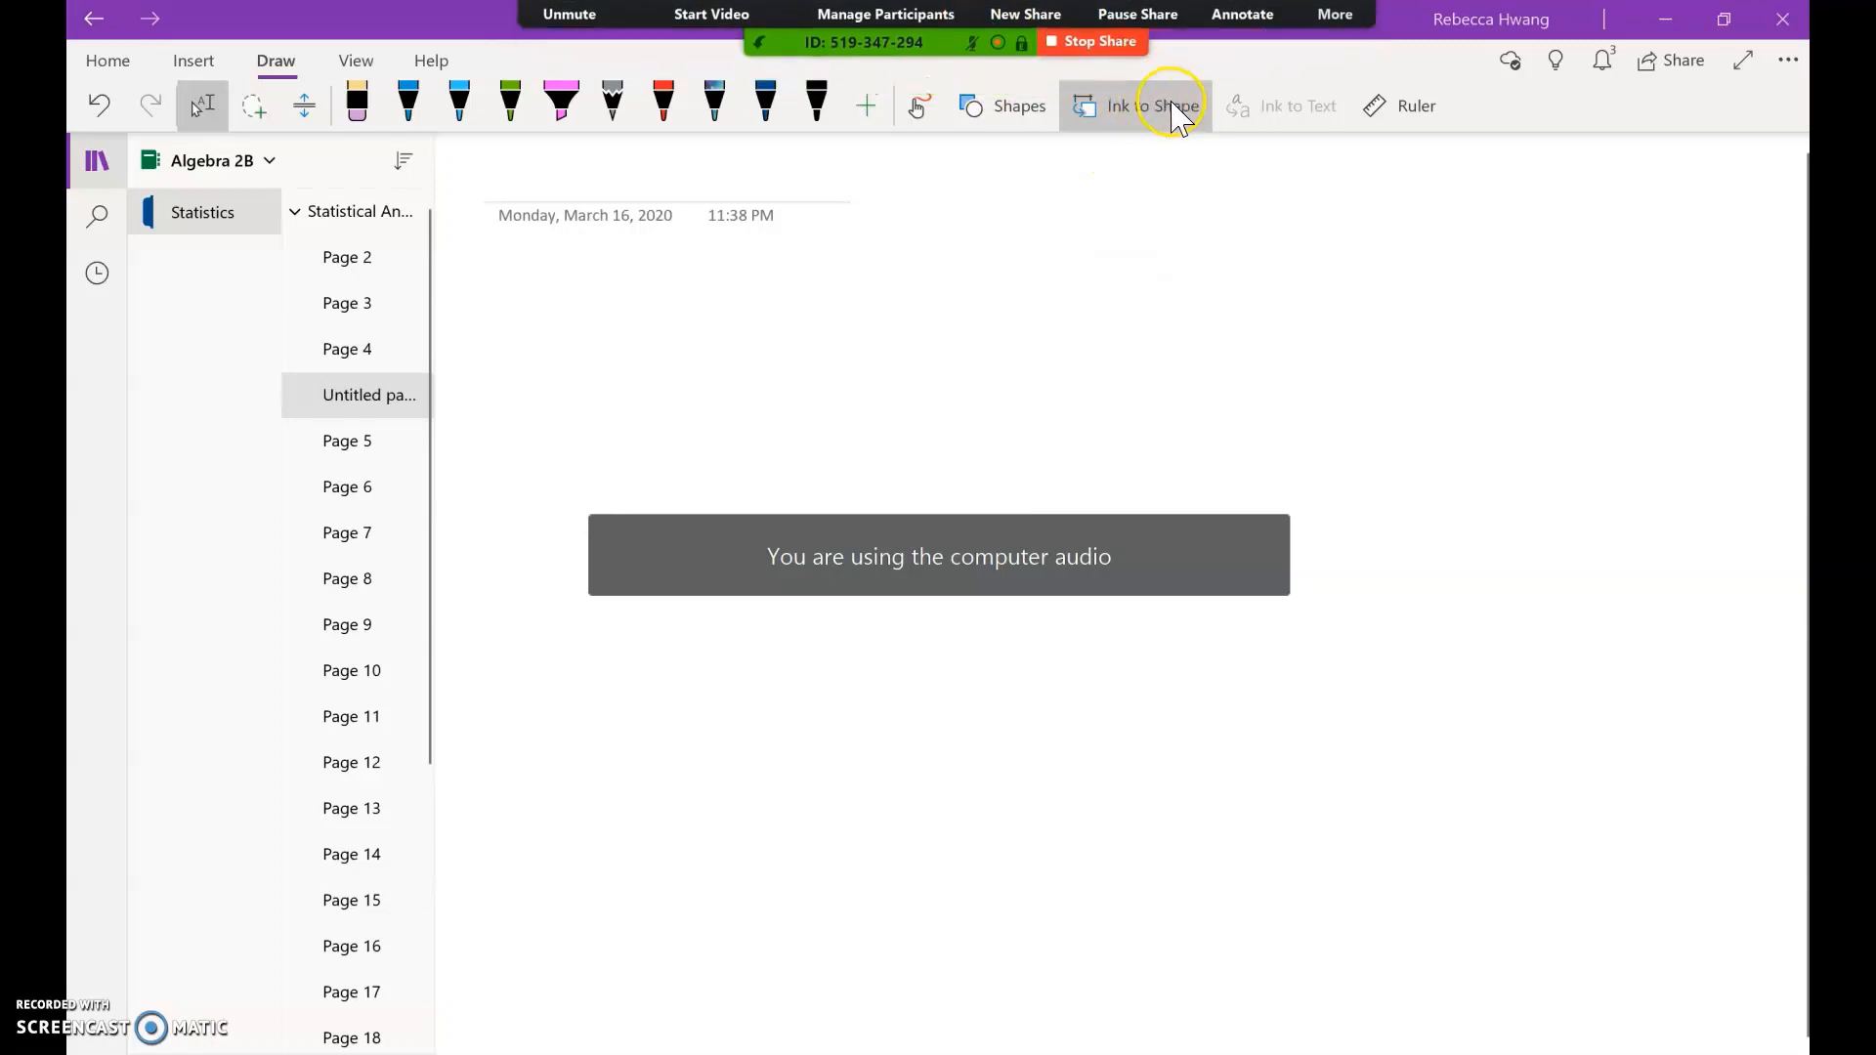
{"action": "mouse_move", "coordinate": [1081, 29]}
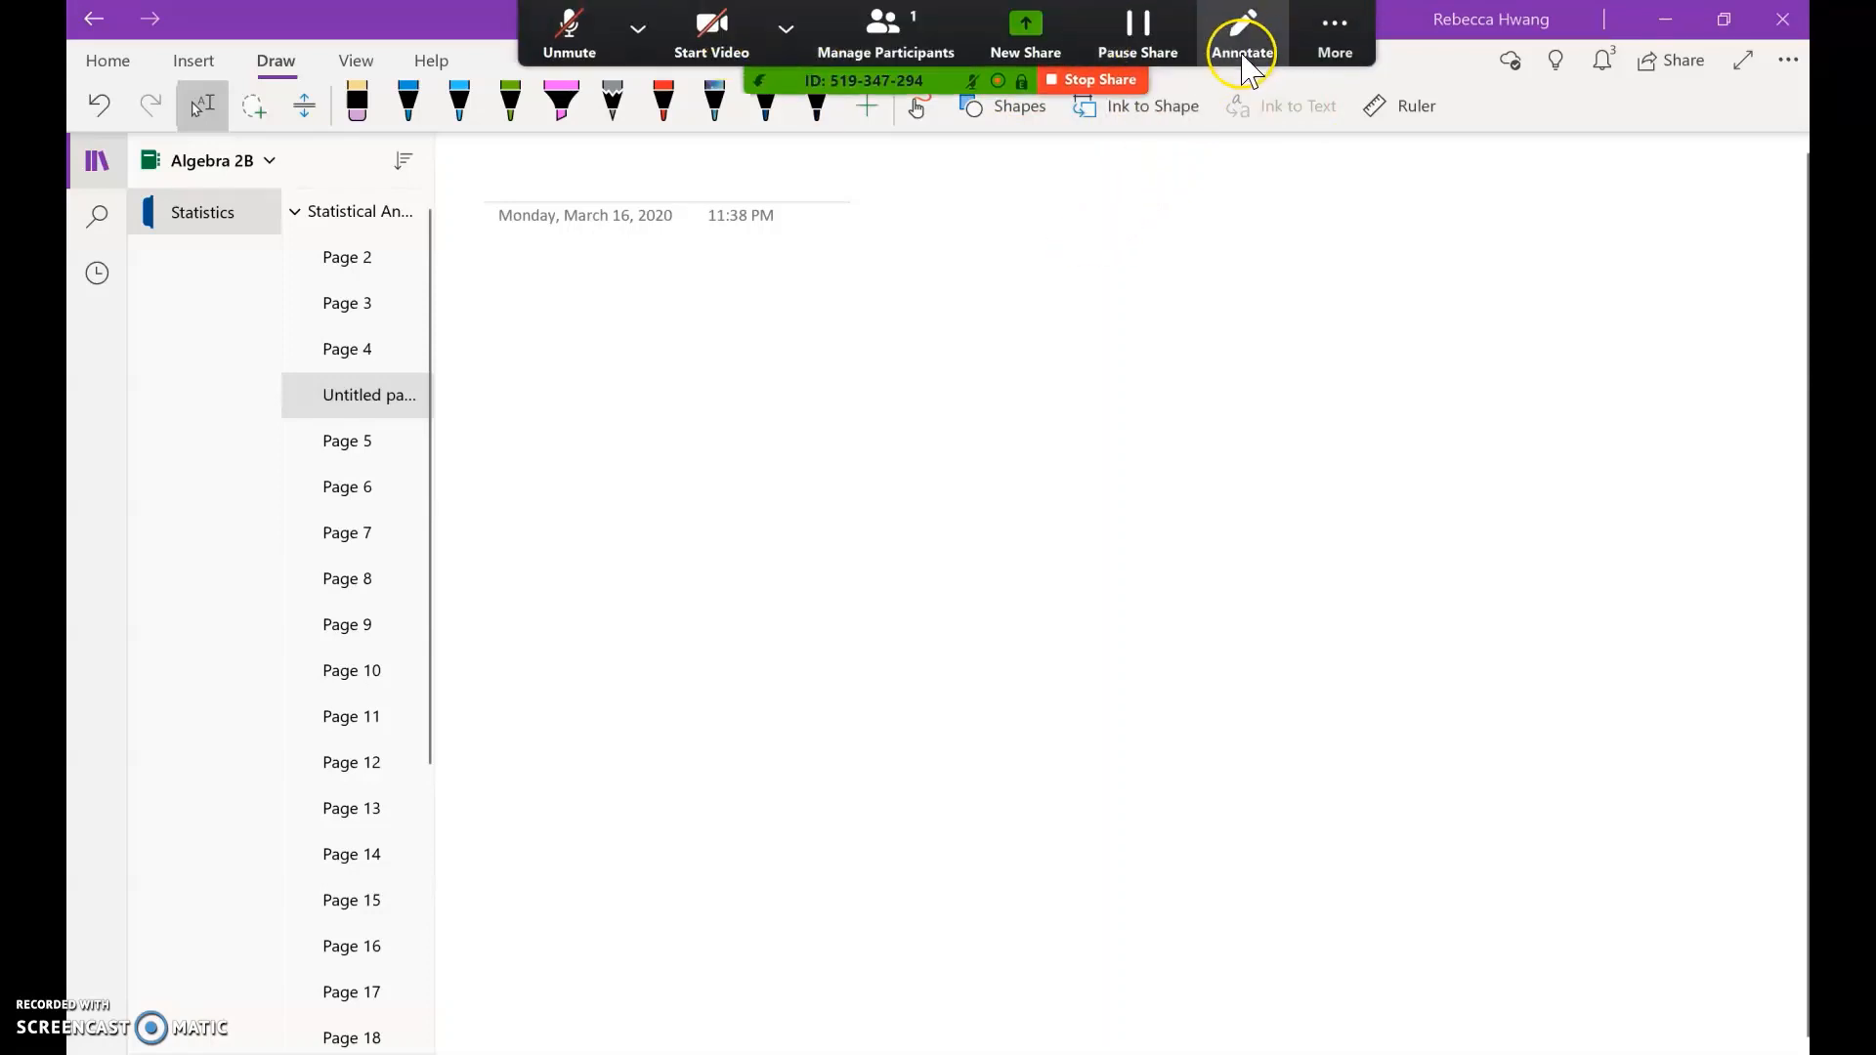
Step: Open the group chat, move it aside, and send 'HI' and 'Ask me questions!' to everyone
{"action": "left_click", "coordinate": [1340, 28]}
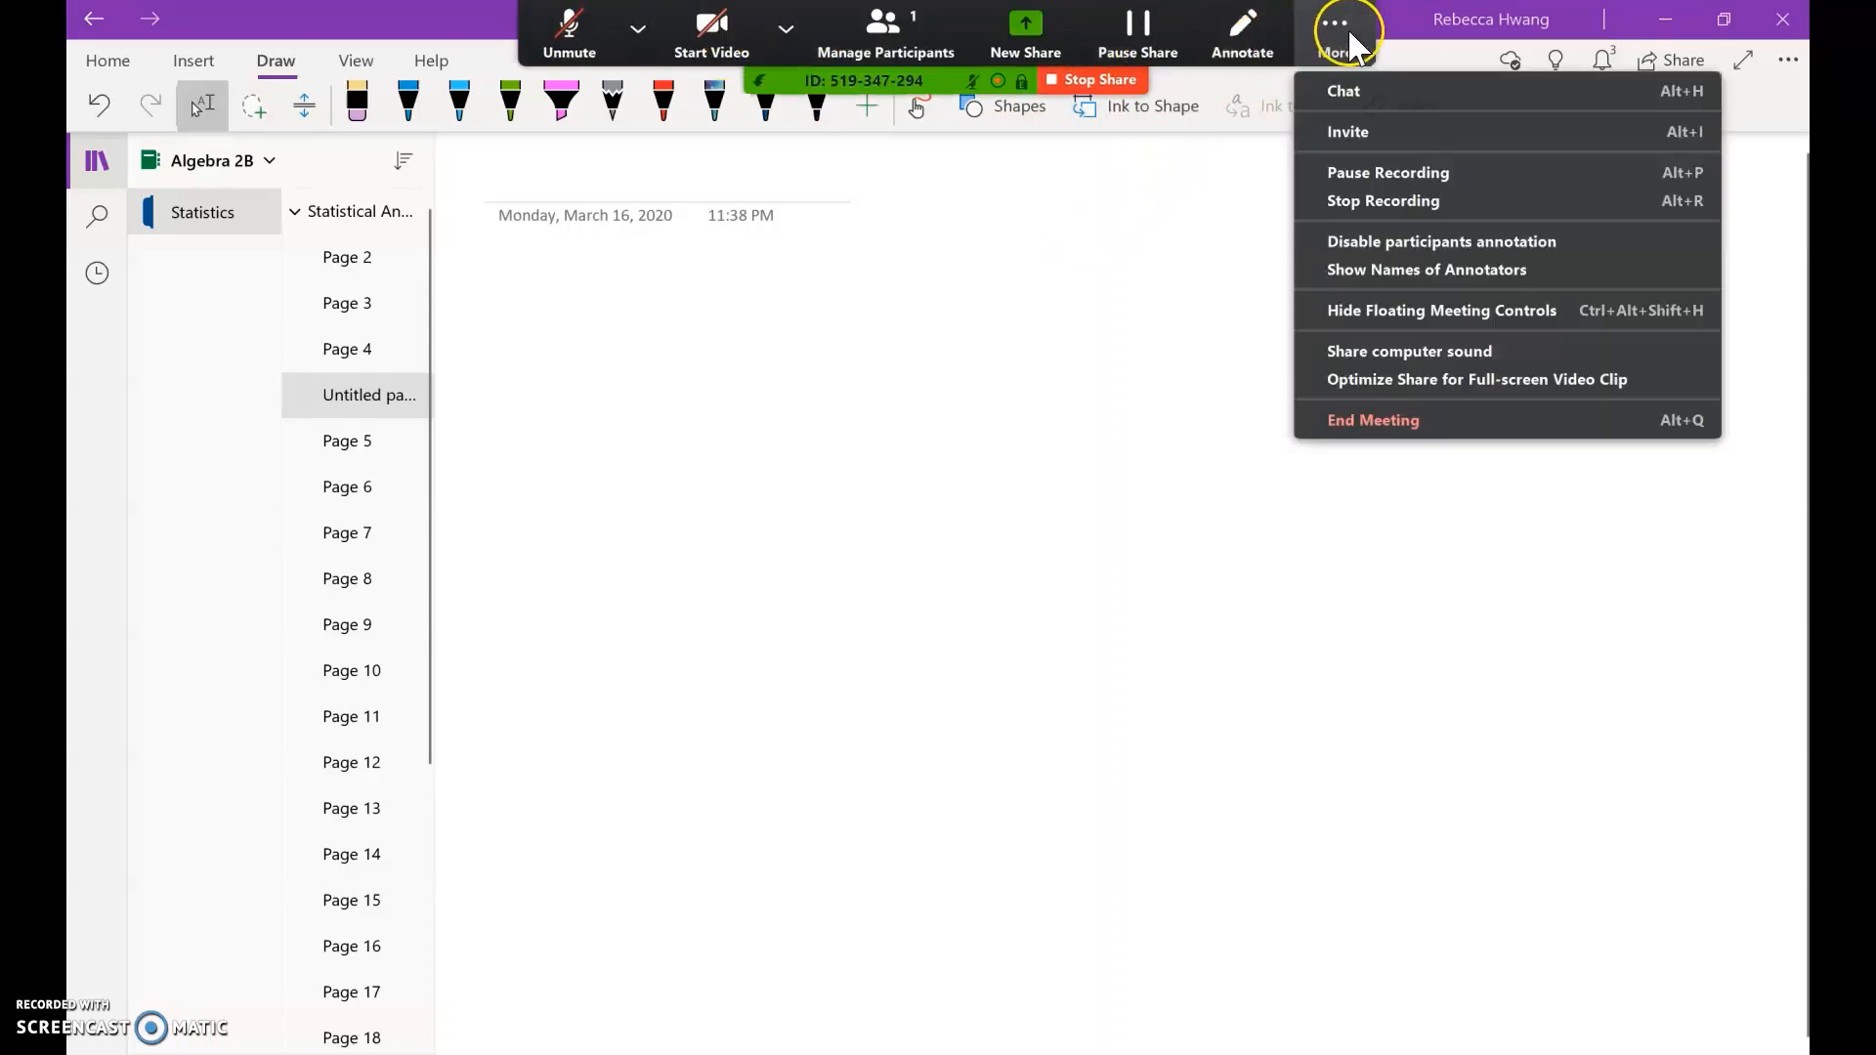
{"action": "left_click", "coordinate": [1341, 91]}
{"action": "left_click_drag", "start_coordinate": [835, 342], "coordinate": [1385, 251]}
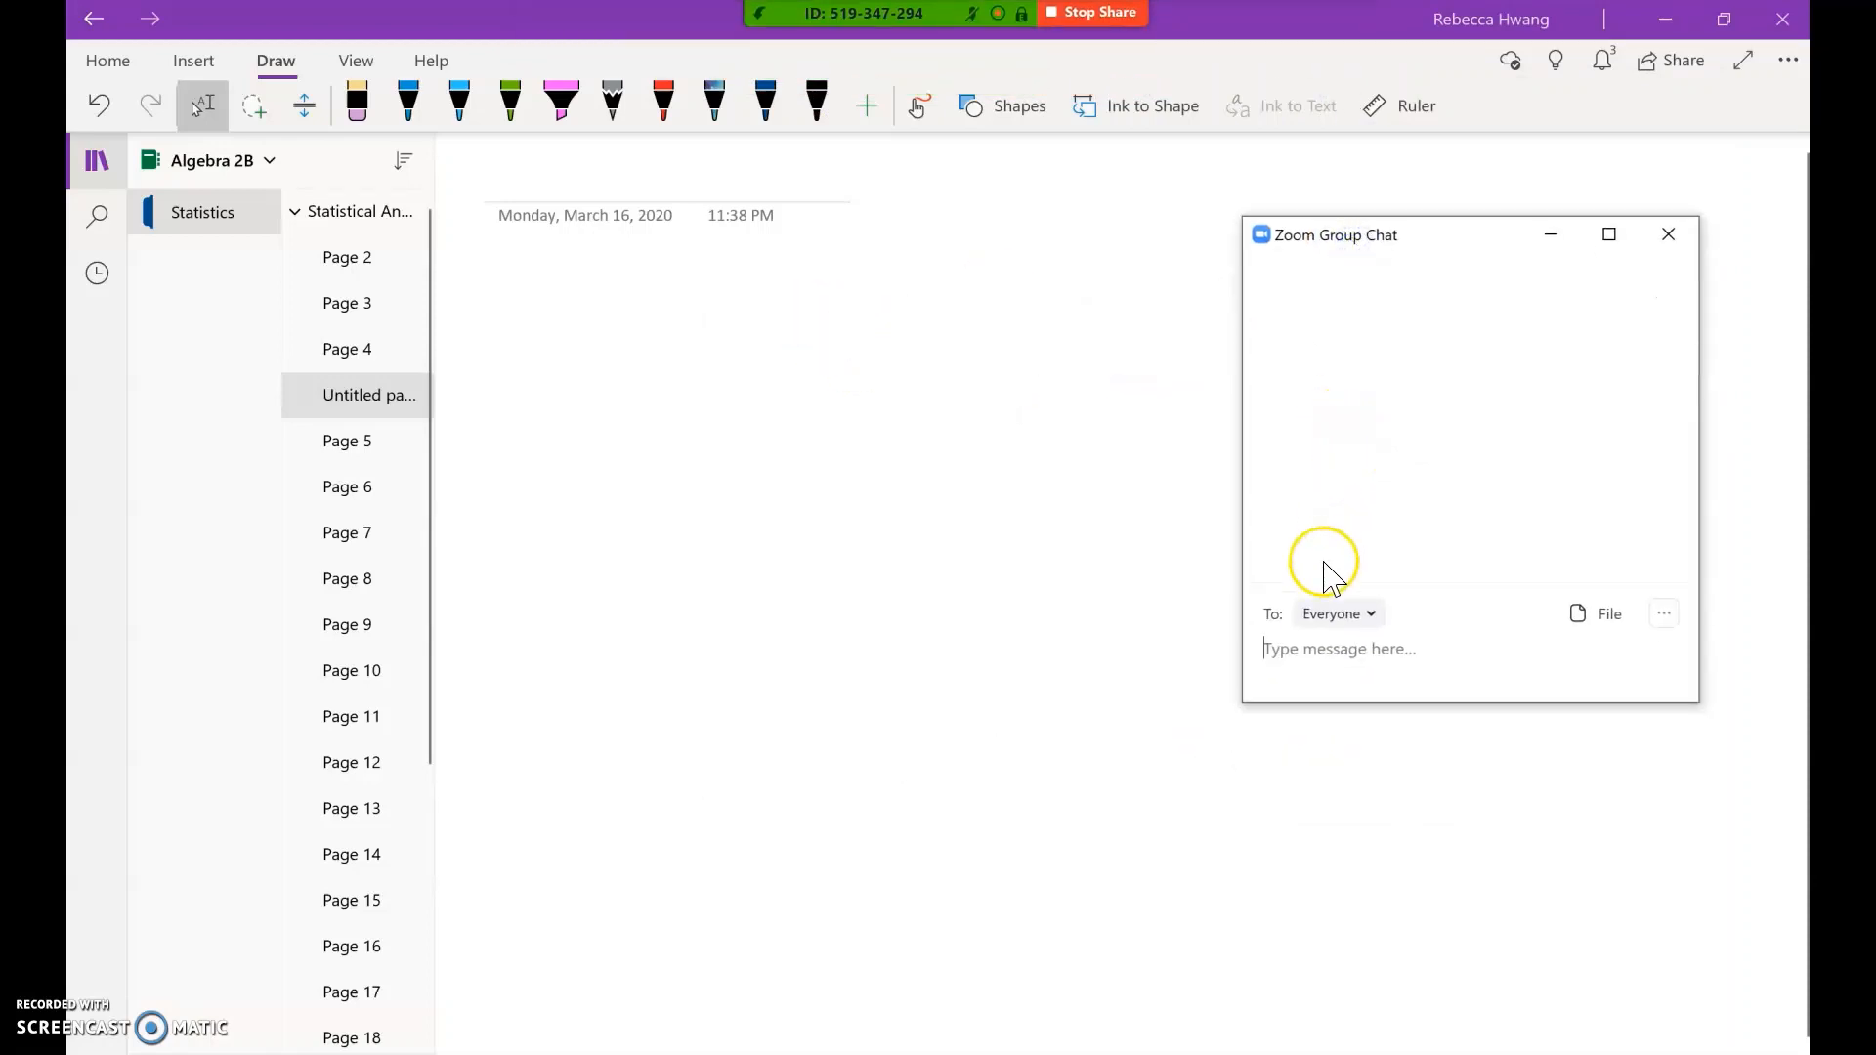
{"action": "type", "text": "HI"}
{"action": "key", "text": "Return"}
{"action": "type", "text": "A"}
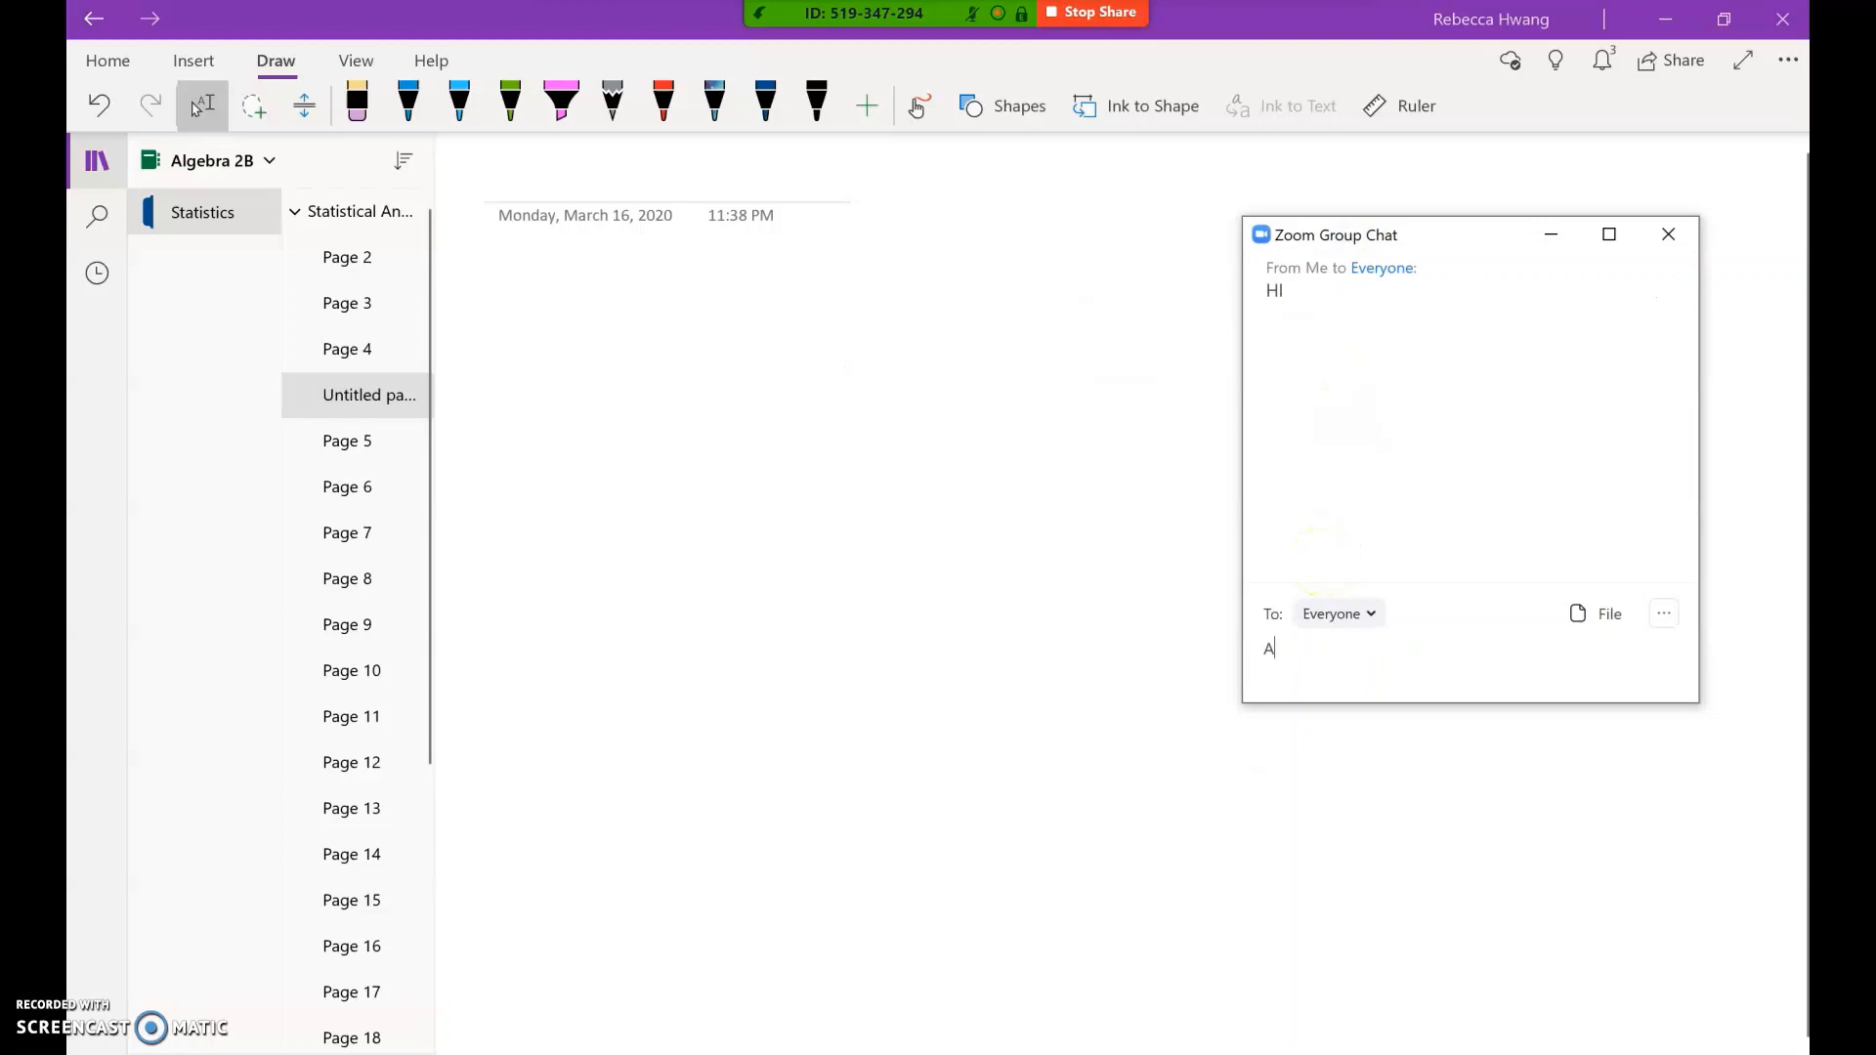
{"action": "type", "text": "sk me questions!"}
{"action": "key", "text": "Return"}
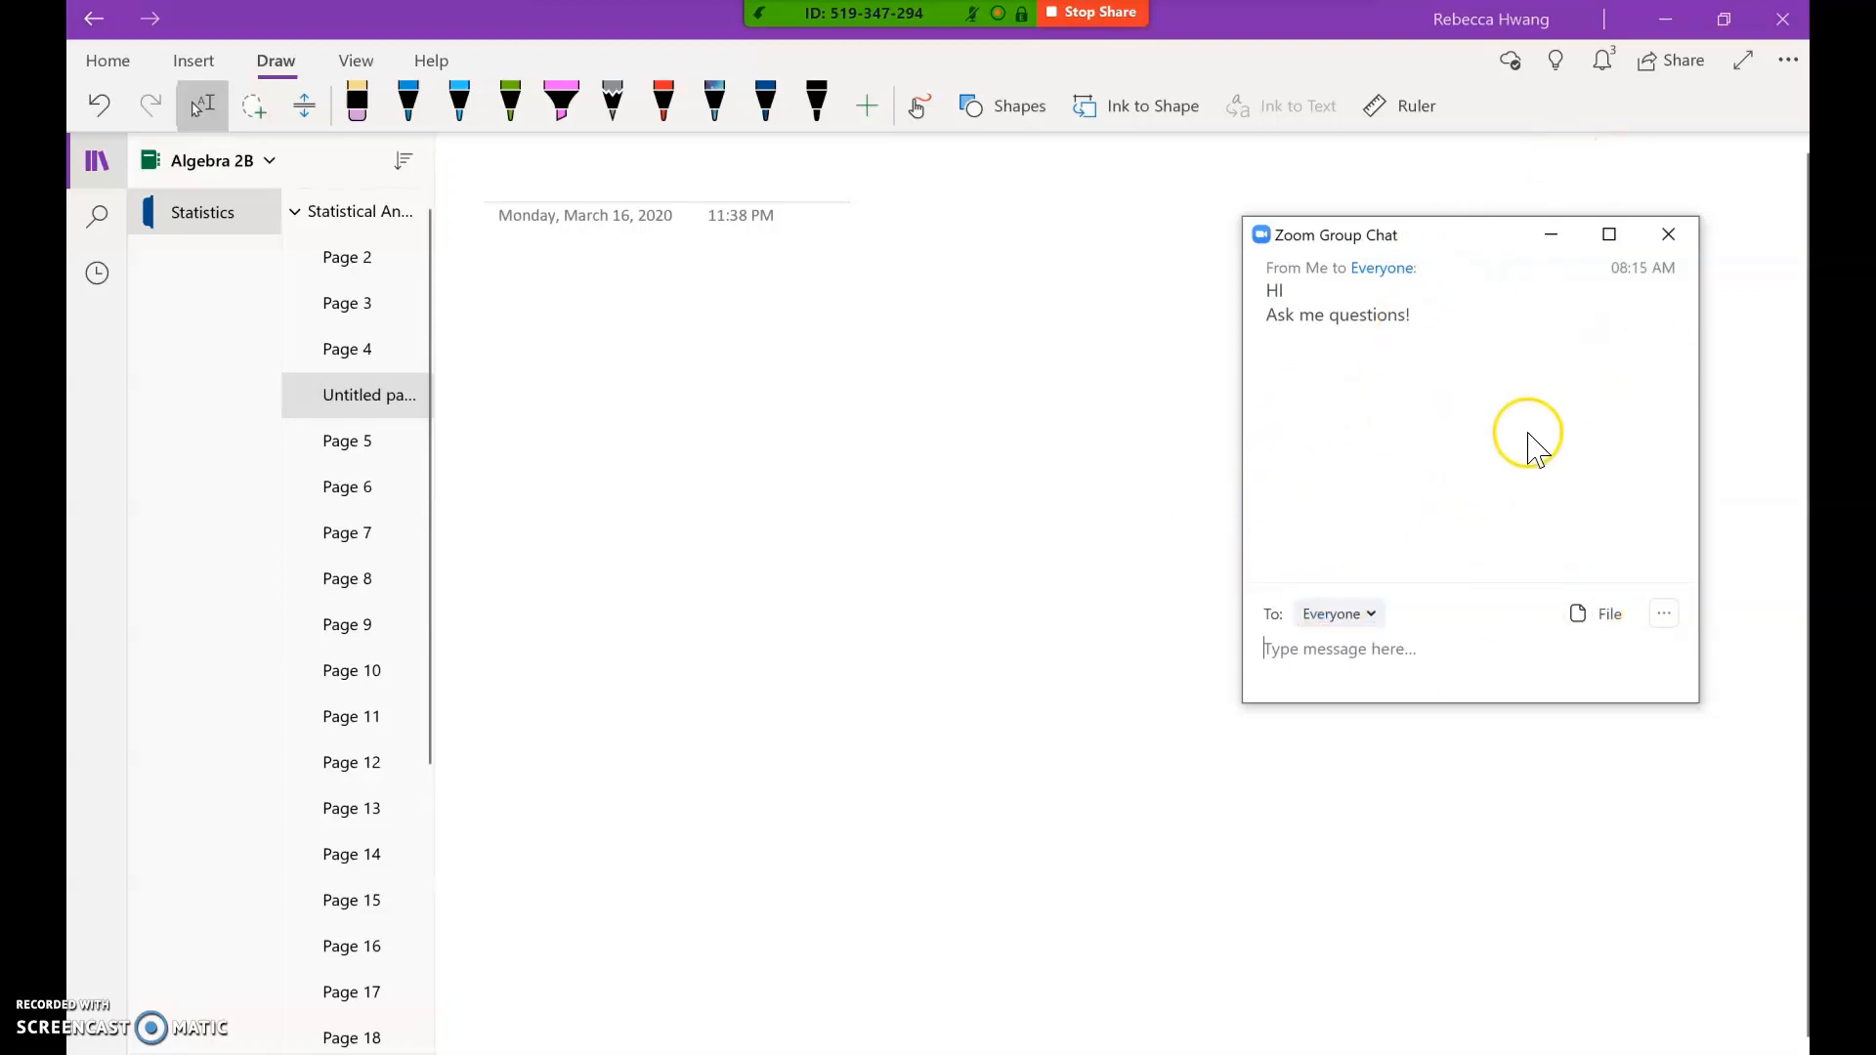
{"action": "left_click", "coordinate": [1004, 284]}
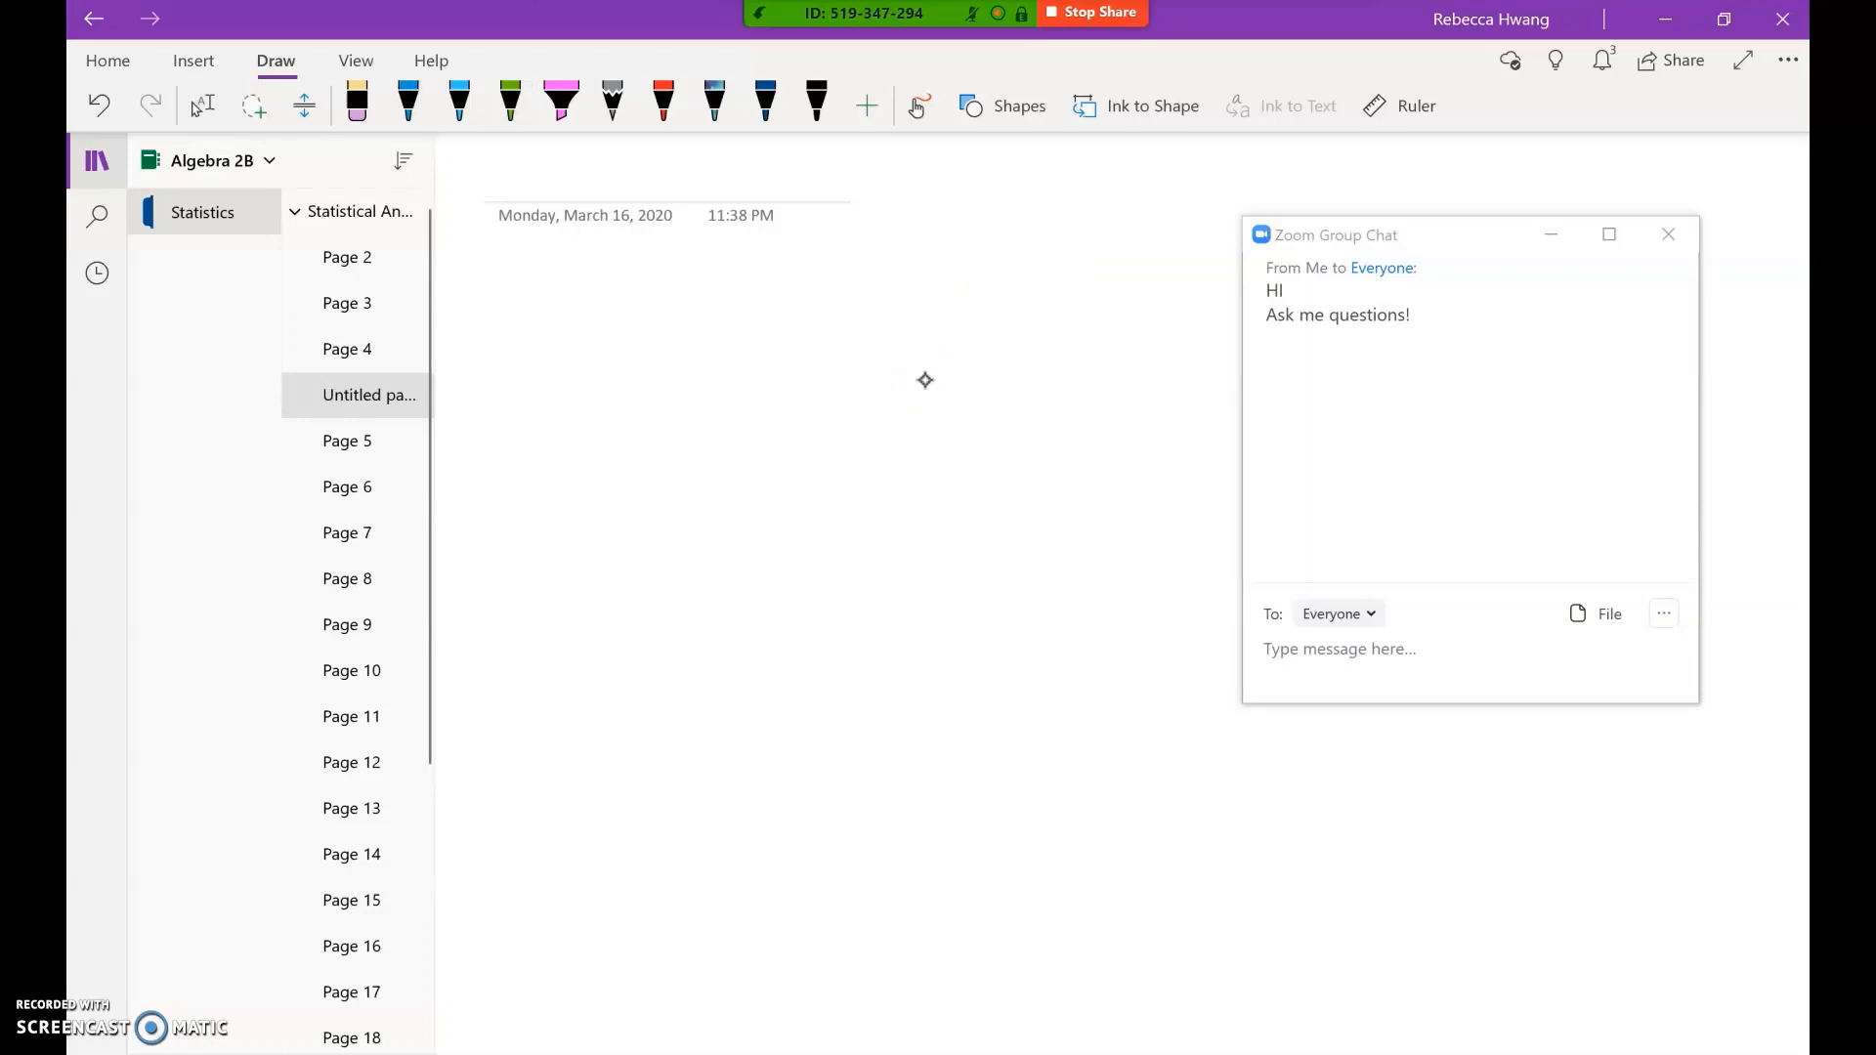
Step: In blue ink, handwrite 3x + 5 = 17 and subtract 5 from both sides
{"action": "left_click", "coordinate": [408, 102]}
{"action": "mouse_move", "coordinate": [571, 363]}
{"action": "left_mouse_down"}
{"action": "mouse_move", "coordinate": [611, 381]}
{"action": "mouse_move", "coordinate": [574, 425]}
{"action": "left_mouse_up"}
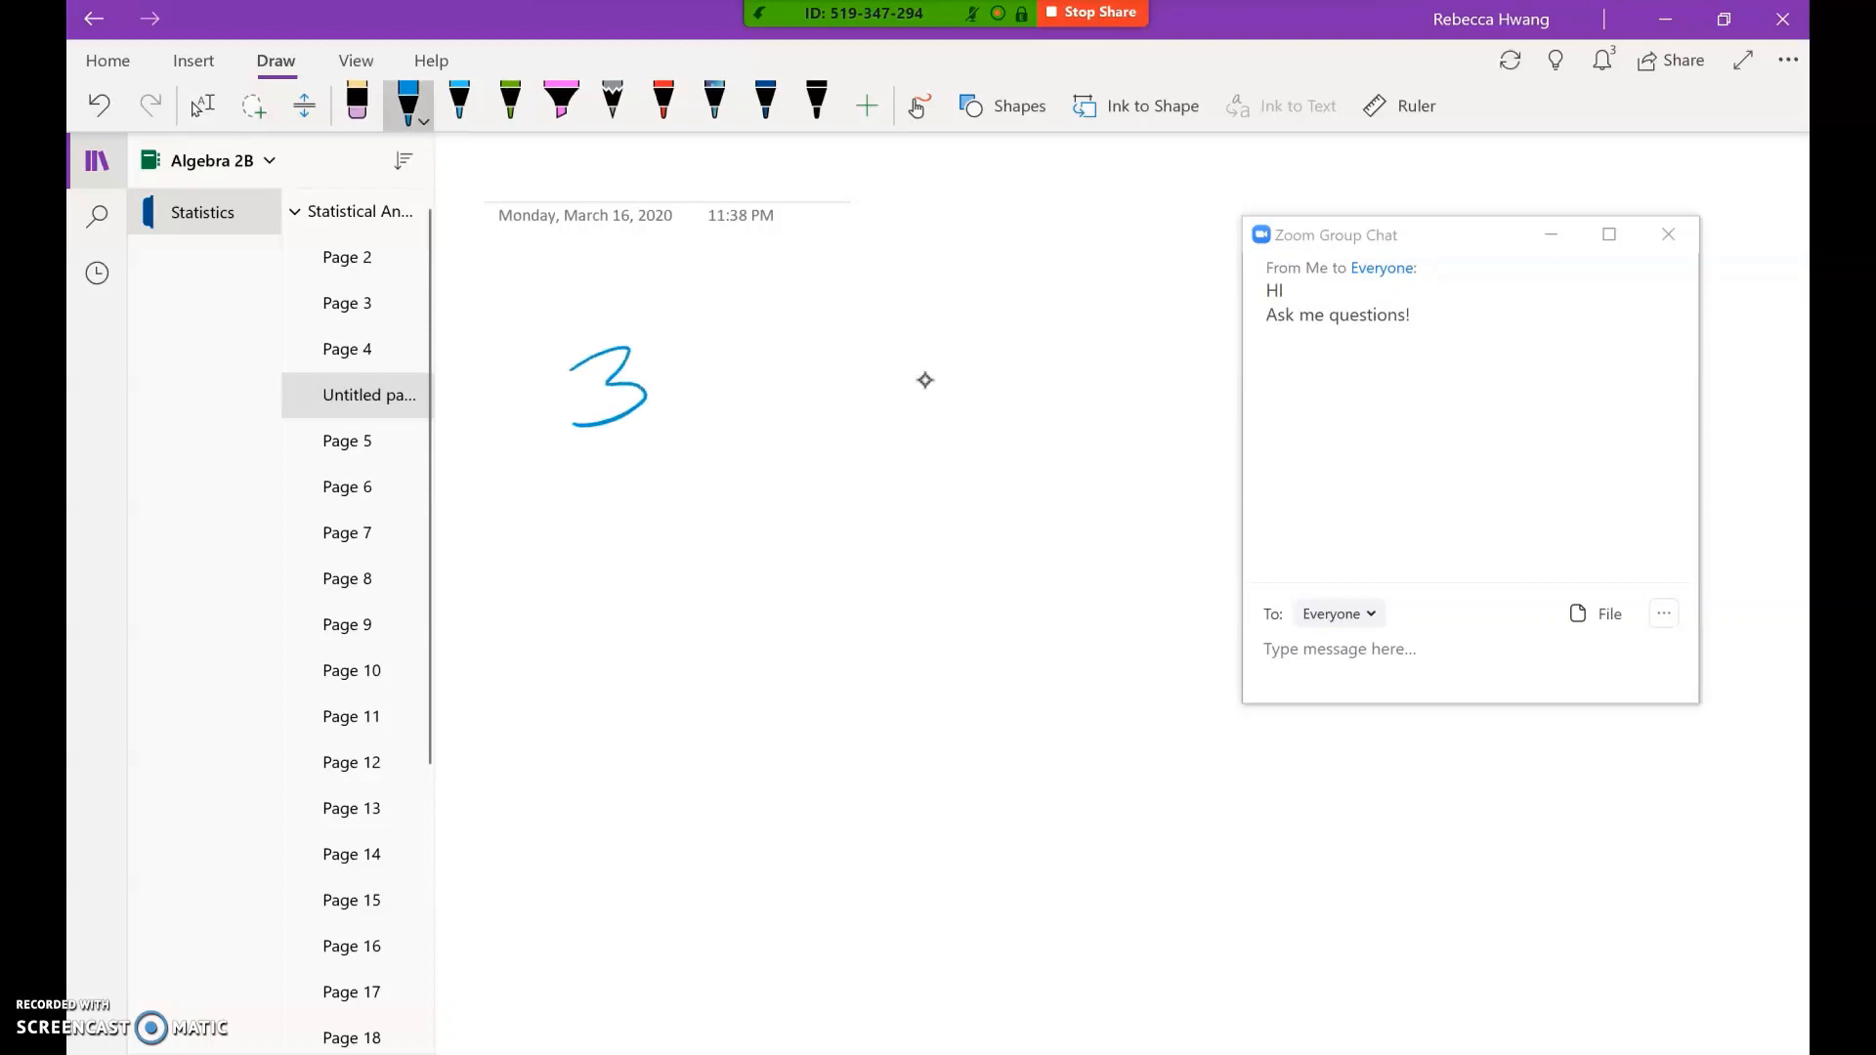
{"action": "mouse_move", "coordinate": [660, 368]}
{"action": "left_mouse_down"}
{"action": "mouse_move", "coordinate": [700, 403]}
{"action": "mouse_move", "coordinate": [666, 410]}
{"action": "left_mouse_up"}
{"action": "mouse_move", "coordinate": [744, 356]}
{"action": "left_mouse_down"}
{"action": "mouse_move", "coordinate": [741, 401]}
{"action": "mouse_move", "coordinate": [758, 377]}
{"action": "left_mouse_up"}
{"action": "left_click_drag", "start_coordinate": [837, 335], "coordinate": [795, 396]}
{"action": "left_click_drag", "start_coordinate": [837, 375], "coordinate": [879, 360]}
{"action": "left_click_drag", "start_coordinate": [838, 392], "coordinate": [914, 389]}
{"action": "mouse_move", "coordinate": [940, 349]}
{"action": "left_mouse_down"}
{"action": "mouse_move", "coordinate": [966, 392]}
{"action": "mouse_move", "coordinate": [1005, 358]}
{"action": "left_mouse_up"}
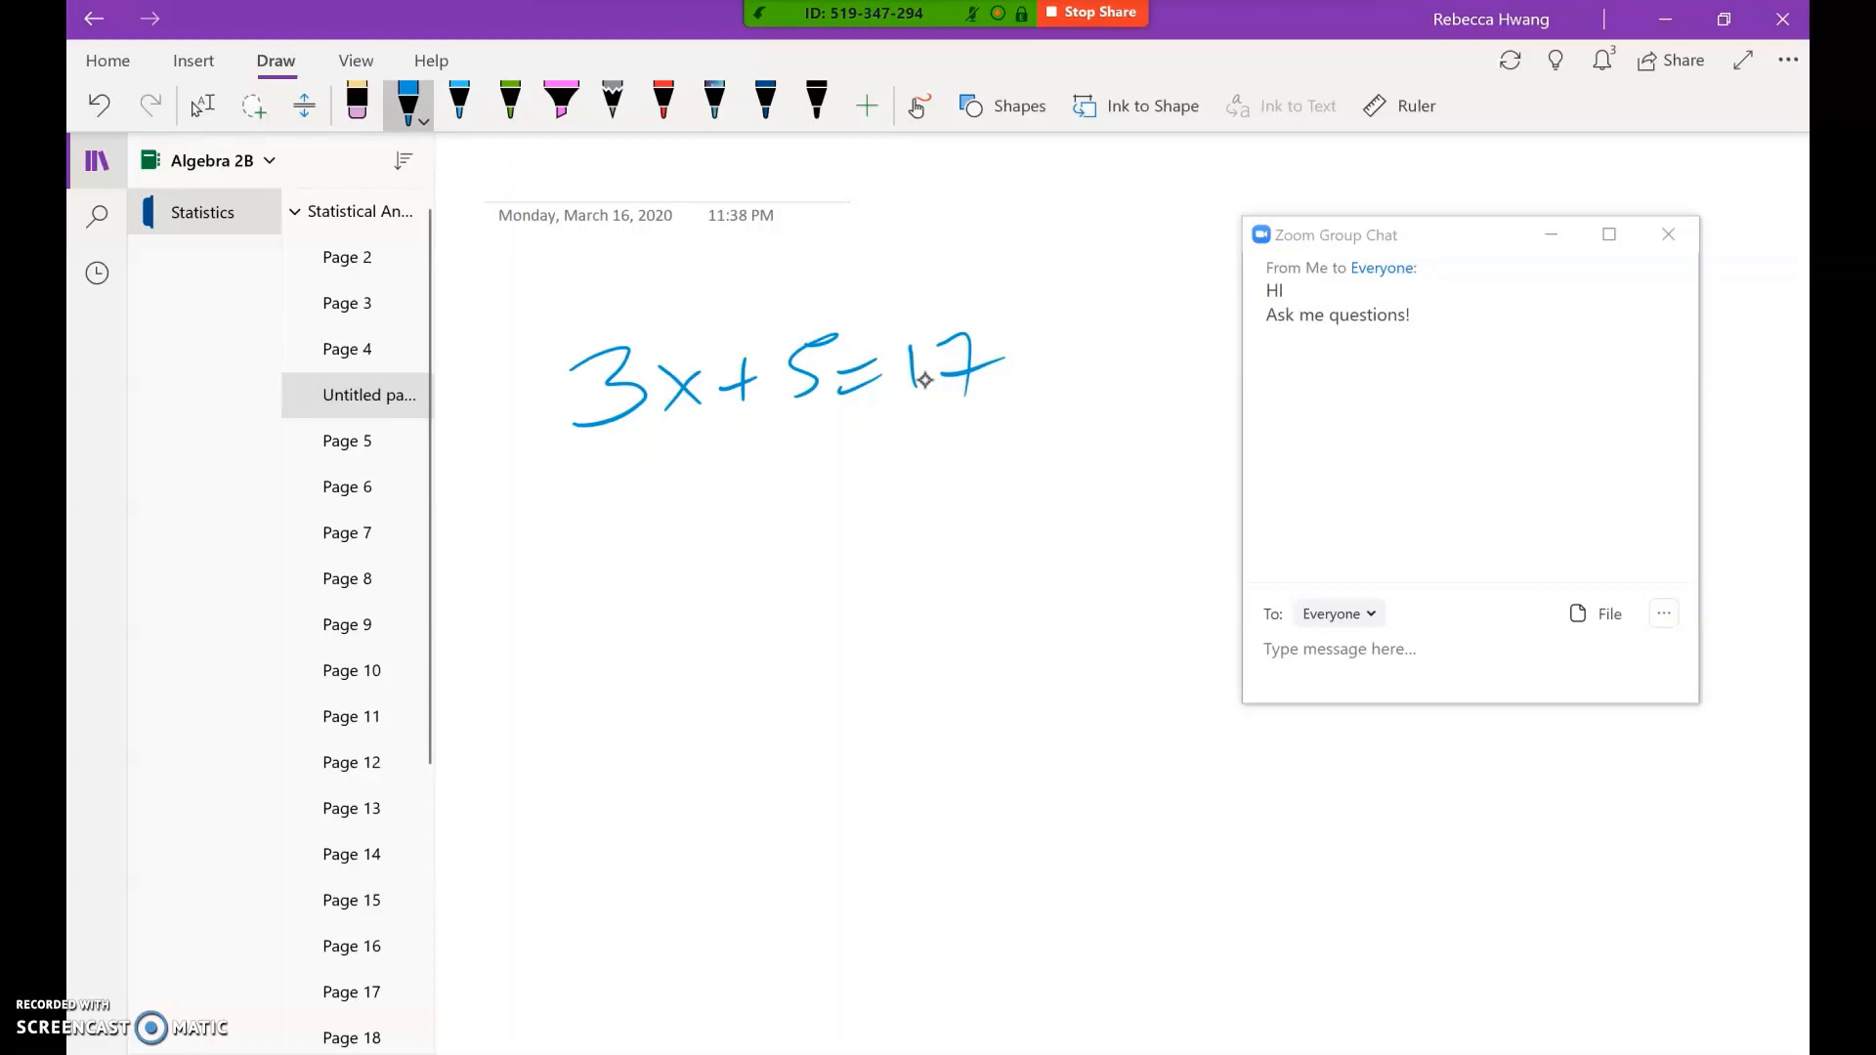
{"action": "left_click_drag", "start_coordinate": [731, 462], "coordinate": [771, 454]}
{"action": "mouse_move", "coordinate": [813, 428]}
{"action": "left_mouse_down"}
{"action": "mouse_move", "coordinate": [787, 450]}
{"action": "mouse_move", "coordinate": [793, 484]}
{"action": "left_mouse_up"}
{"action": "left_click_drag", "start_coordinate": [882, 443], "coordinate": [992, 447]}
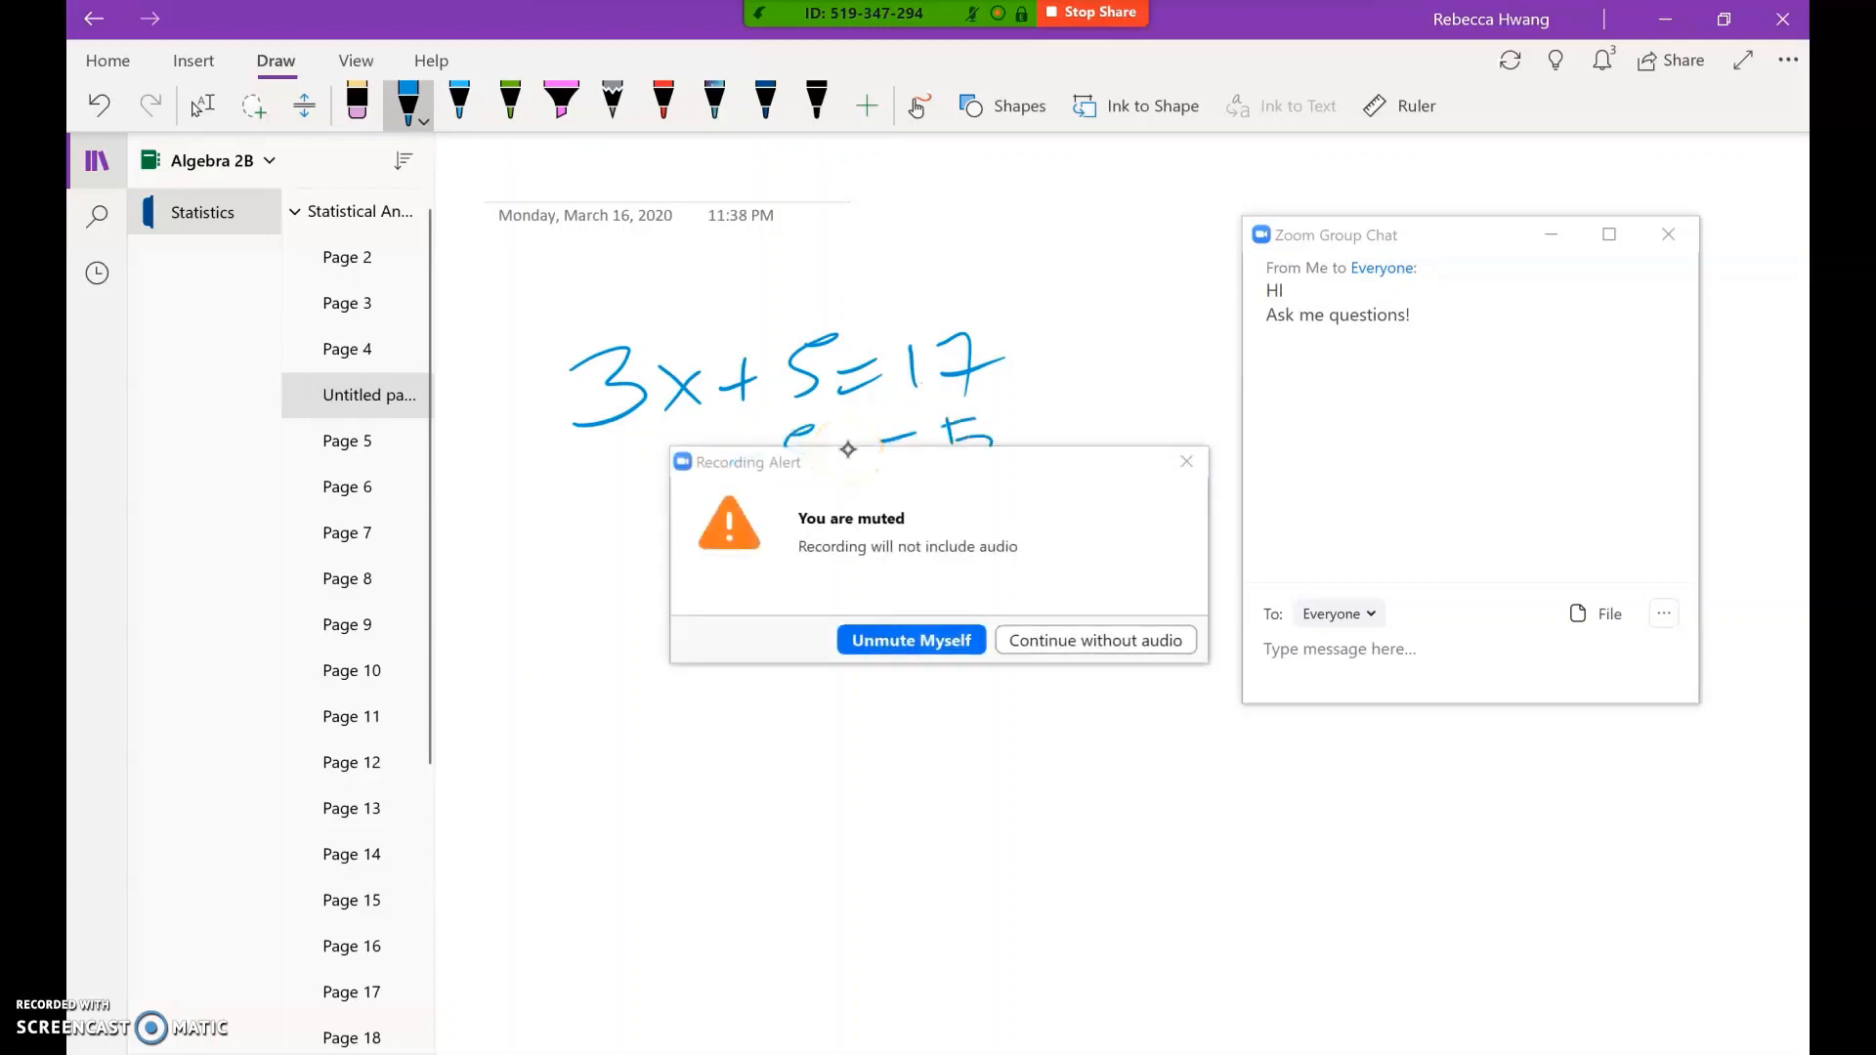
Step: Unmute for the recording and finish the solution: 3x = 12, divide by 3, x = 4
{"action": "left_click", "coordinate": [910, 640]}
{"action": "left_click_drag", "start_coordinate": [568, 533], "coordinate": [999, 491]}
{"action": "mouse_move", "coordinate": [649, 540]}
{"action": "left_mouse_down"}
{"action": "mouse_move", "coordinate": [692, 550]}
{"action": "mouse_move", "coordinate": [652, 584]}
{"action": "left_mouse_up"}
{"action": "mouse_move", "coordinate": [721, 544]}
{"action": "left_mouse_down"}
{"action": "mouse_move", "coordinate": [772, 591]}
{"action": "mouse_move", "coordinate": [735, 592]}
{"action": "left_mouse_up"}
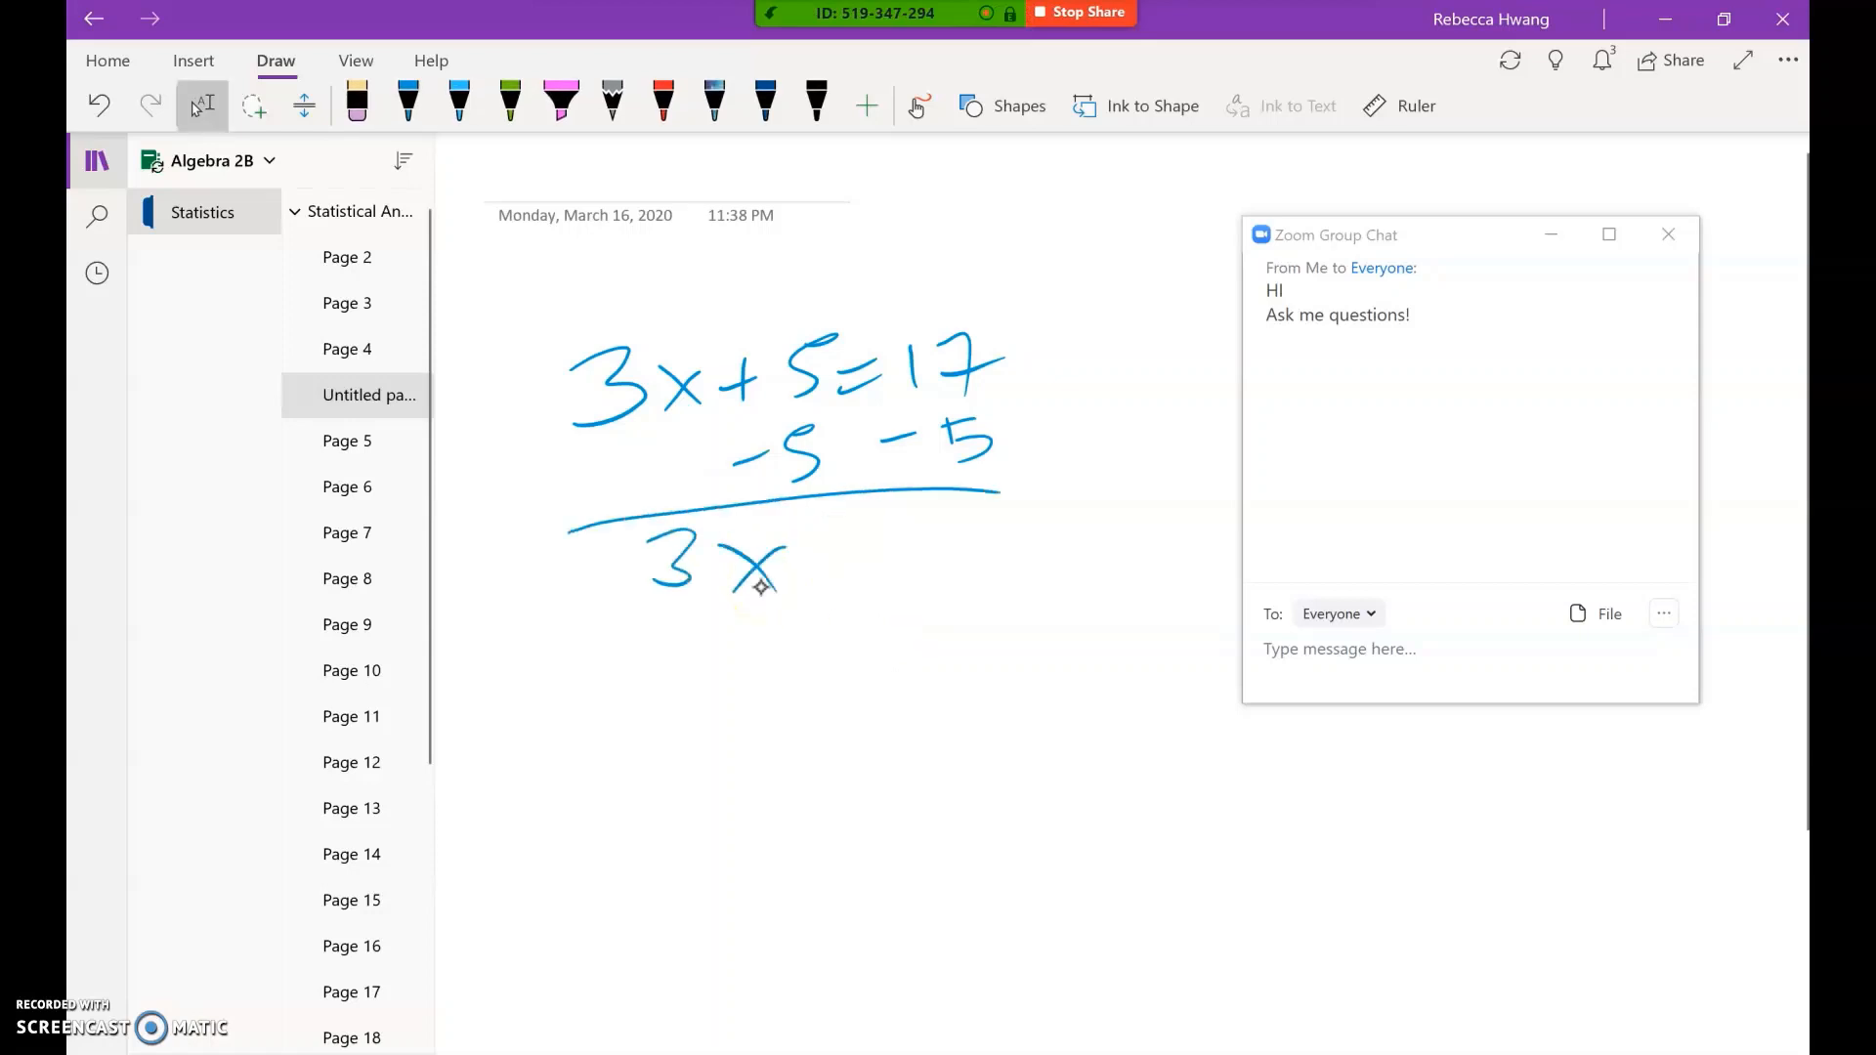
{"action": "left_click_drag", "start_coordinate": [839, 536], "coordinate": [874, 532]}
{"action": "left_click_drag", "start_coordinate": [826, 567], "coordinate": [908, 577]}
{"action": "left_click_drag", "start_coordinate": [931, 533], "coordinate": [963, 569]}
{"action": "left_click_drag", "start_coordinate": [651, 611], "coordinate": [774, 592]}
{"action": "mouse_move", "coordinate": [694, 628]}
{"action": "left_mouse_down"}
{"action": "mouse_move", "coordinate": [718, 649]}
{"action": "mouse_move", "coordinate": [687, 684]}
{"action": "left_mouse_up"}
{"action": "mouse_move", "coordinate": [906, 608]}
{"action": "left_mouse_down"}
{"action": "mouse_move", "coordinate": [998, 593]}
{"action": "mouse_move", "coordinate": [907, 681]}
{"action": "left_mouse_up"}
{"action": "left_click_drag", "start_coordinate": [711, 742], "coordinate": [771, 766]}
{"action": "left_click_drag", "start_coordinate": [760, 726], "coordinate": [729, 766]}
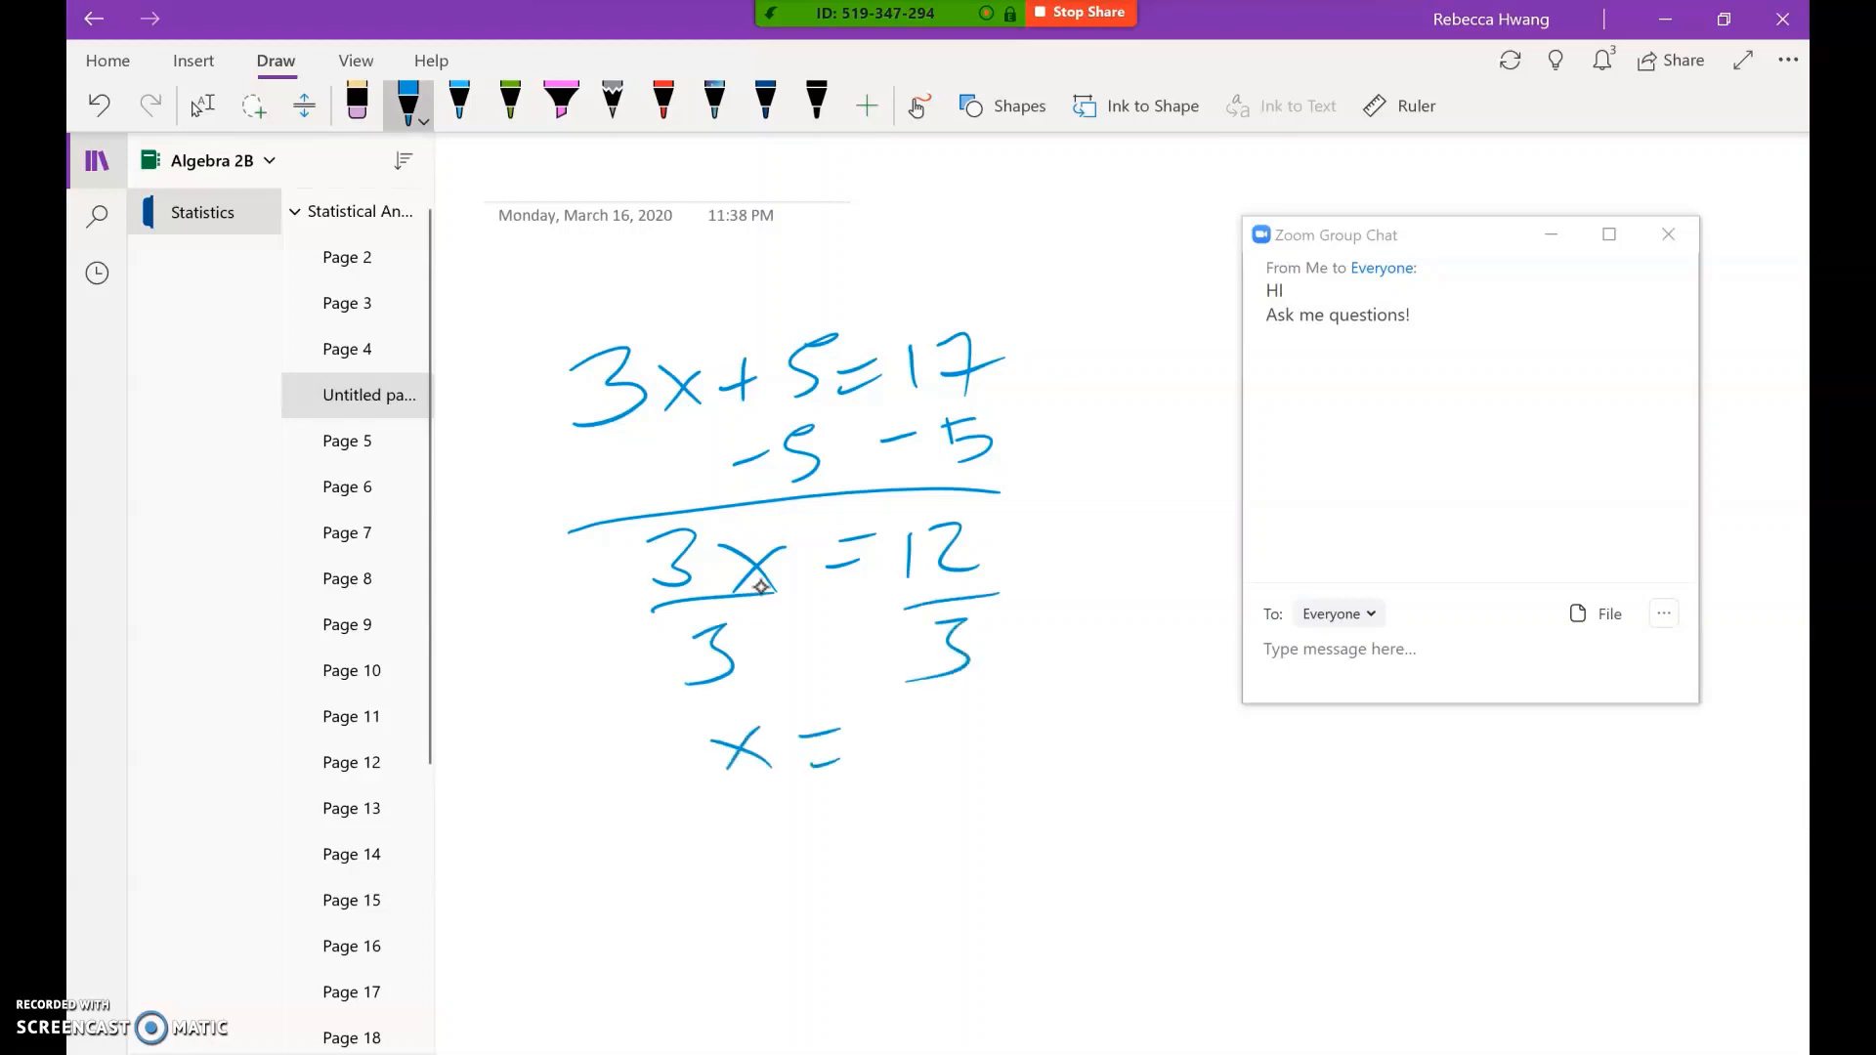
{"action": "mouse_move", "coordinate": [897, 717]}
{"action": "left_mouse_down"}
{"action": "mouse_move", "coordinate": [931, 749]}
{"action": "mouse_move", "coordinate": [926, 781]}
{"action": "left_mouse_up"}
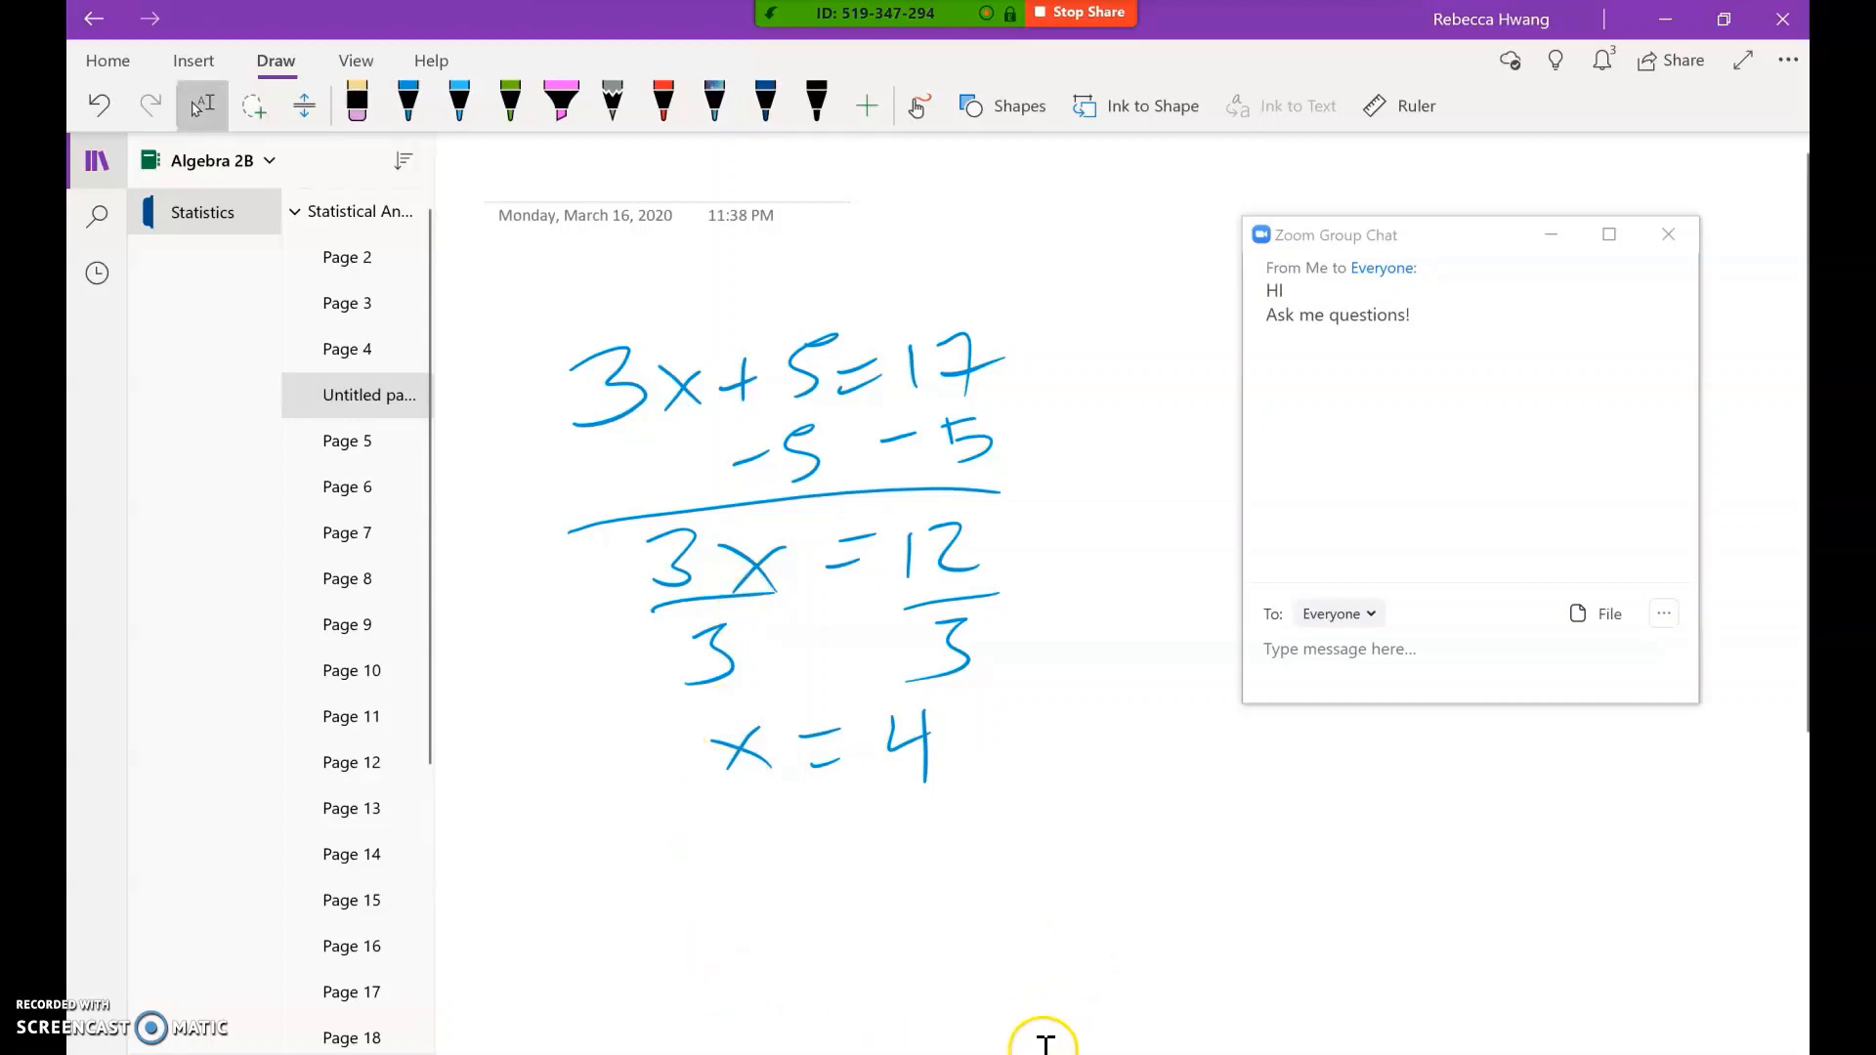
{"action": "mouse_move", "coordinate": [1038, 1054]}
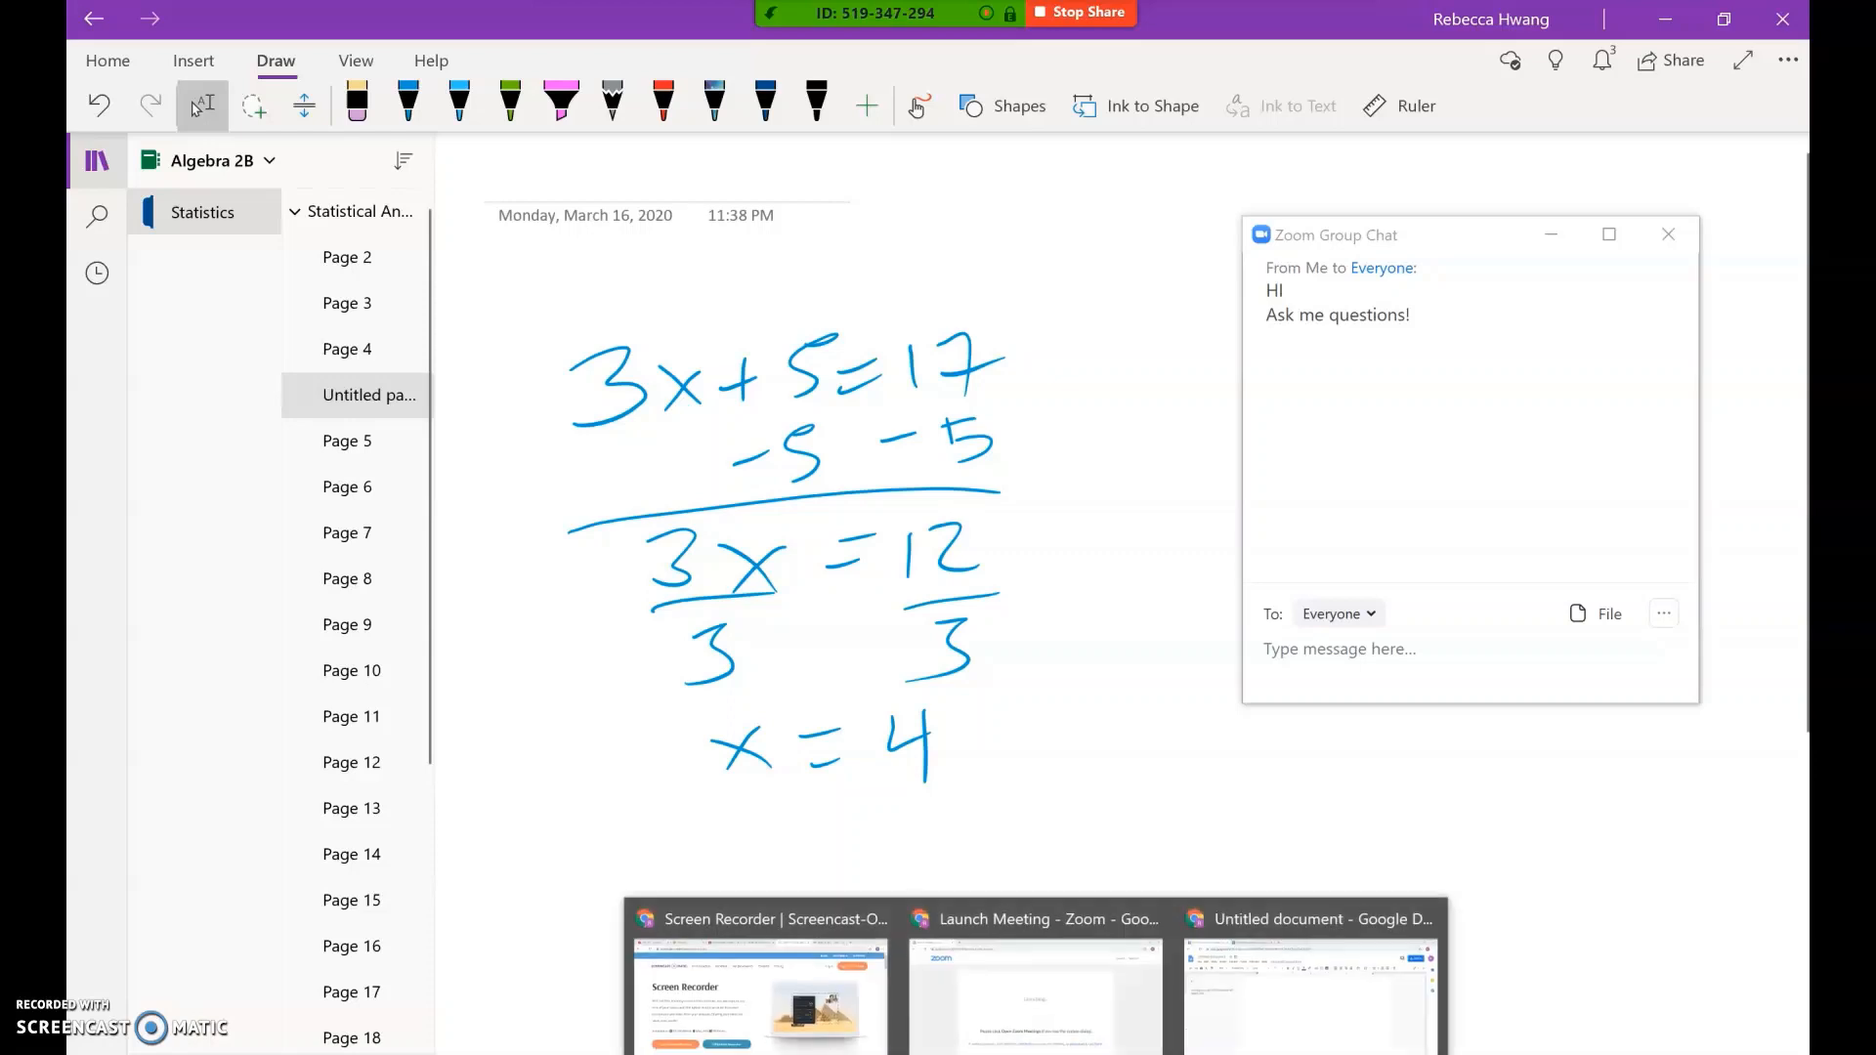
Step: Stop sharing, end the meeting, and save the recording to Documents\Zoom
{"action": "left_click", "coordinate": [1098, 16]}
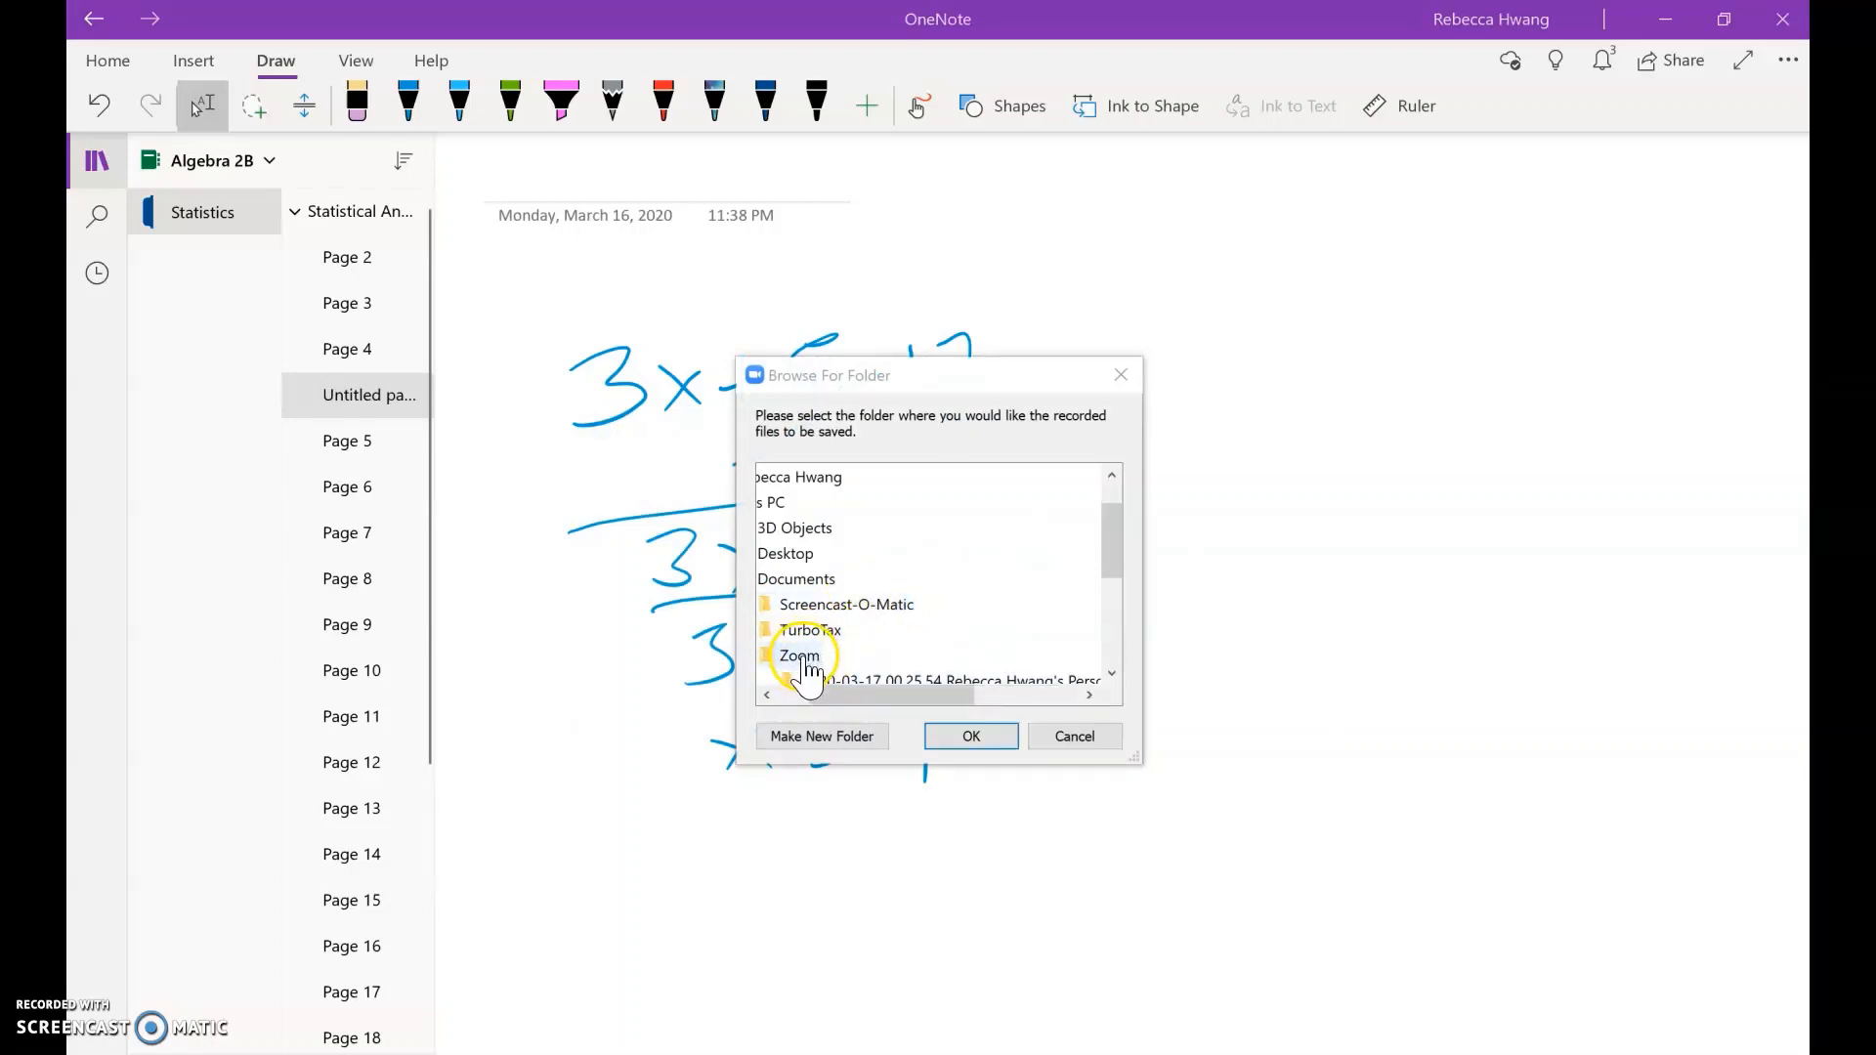
{"action": "left_click", "coordinate": [824, 654]}
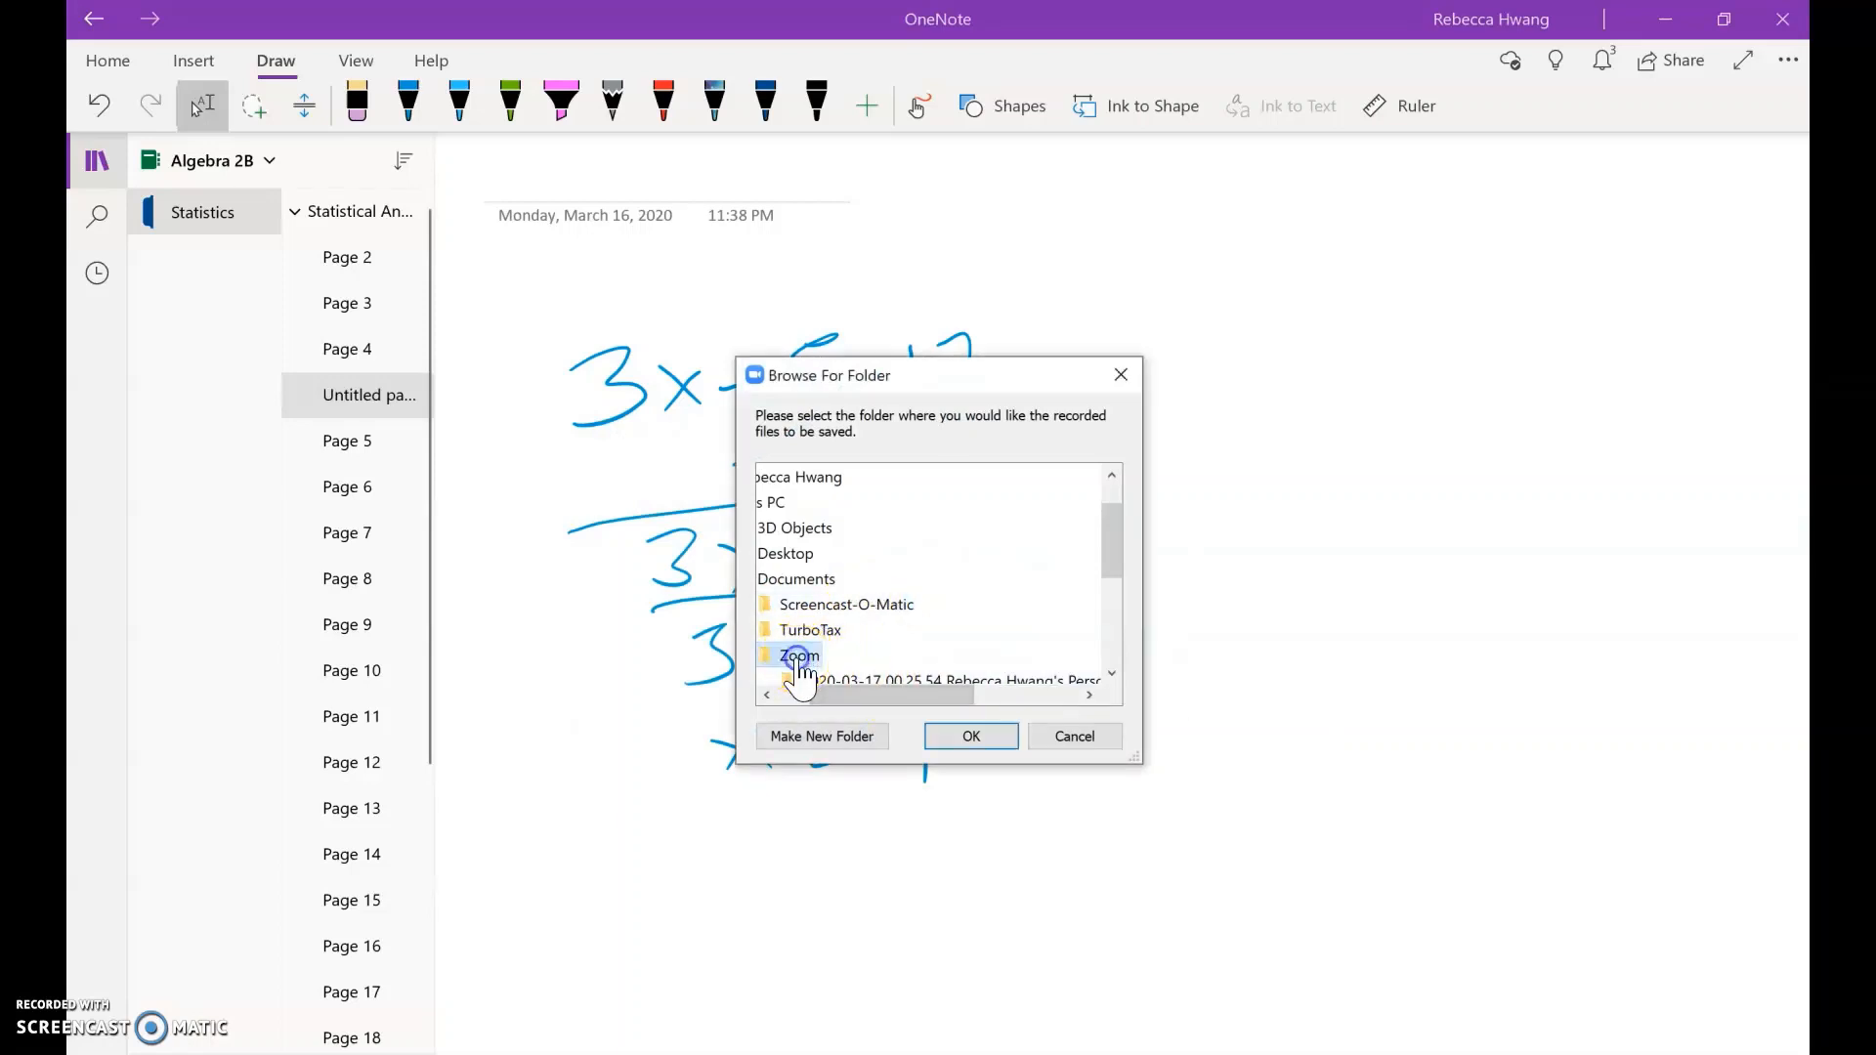
{"action": "left_click", "coordinate": [967, 738]}
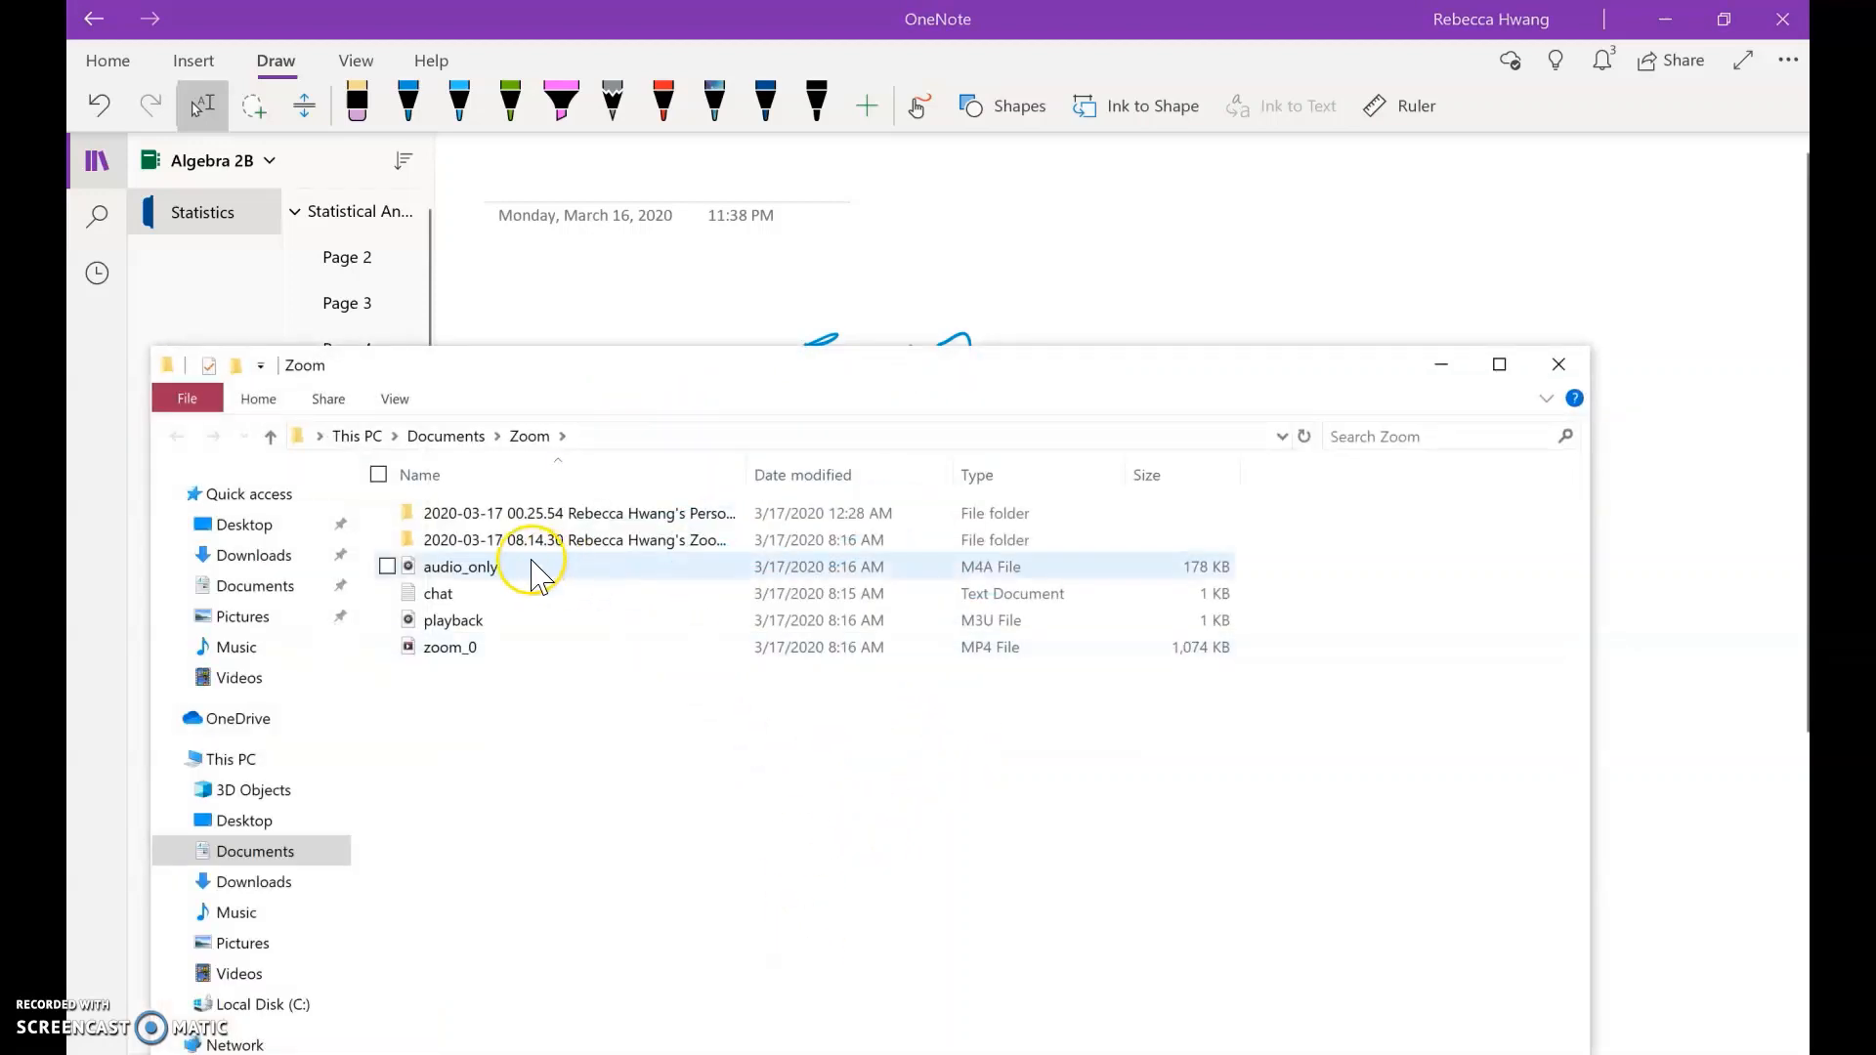
Step: Open the 2020-03-17 08.14.30 meeting folder and view, then close, the saved chat log
{"action": "mouse_move", "coordinate": [553, 557]}
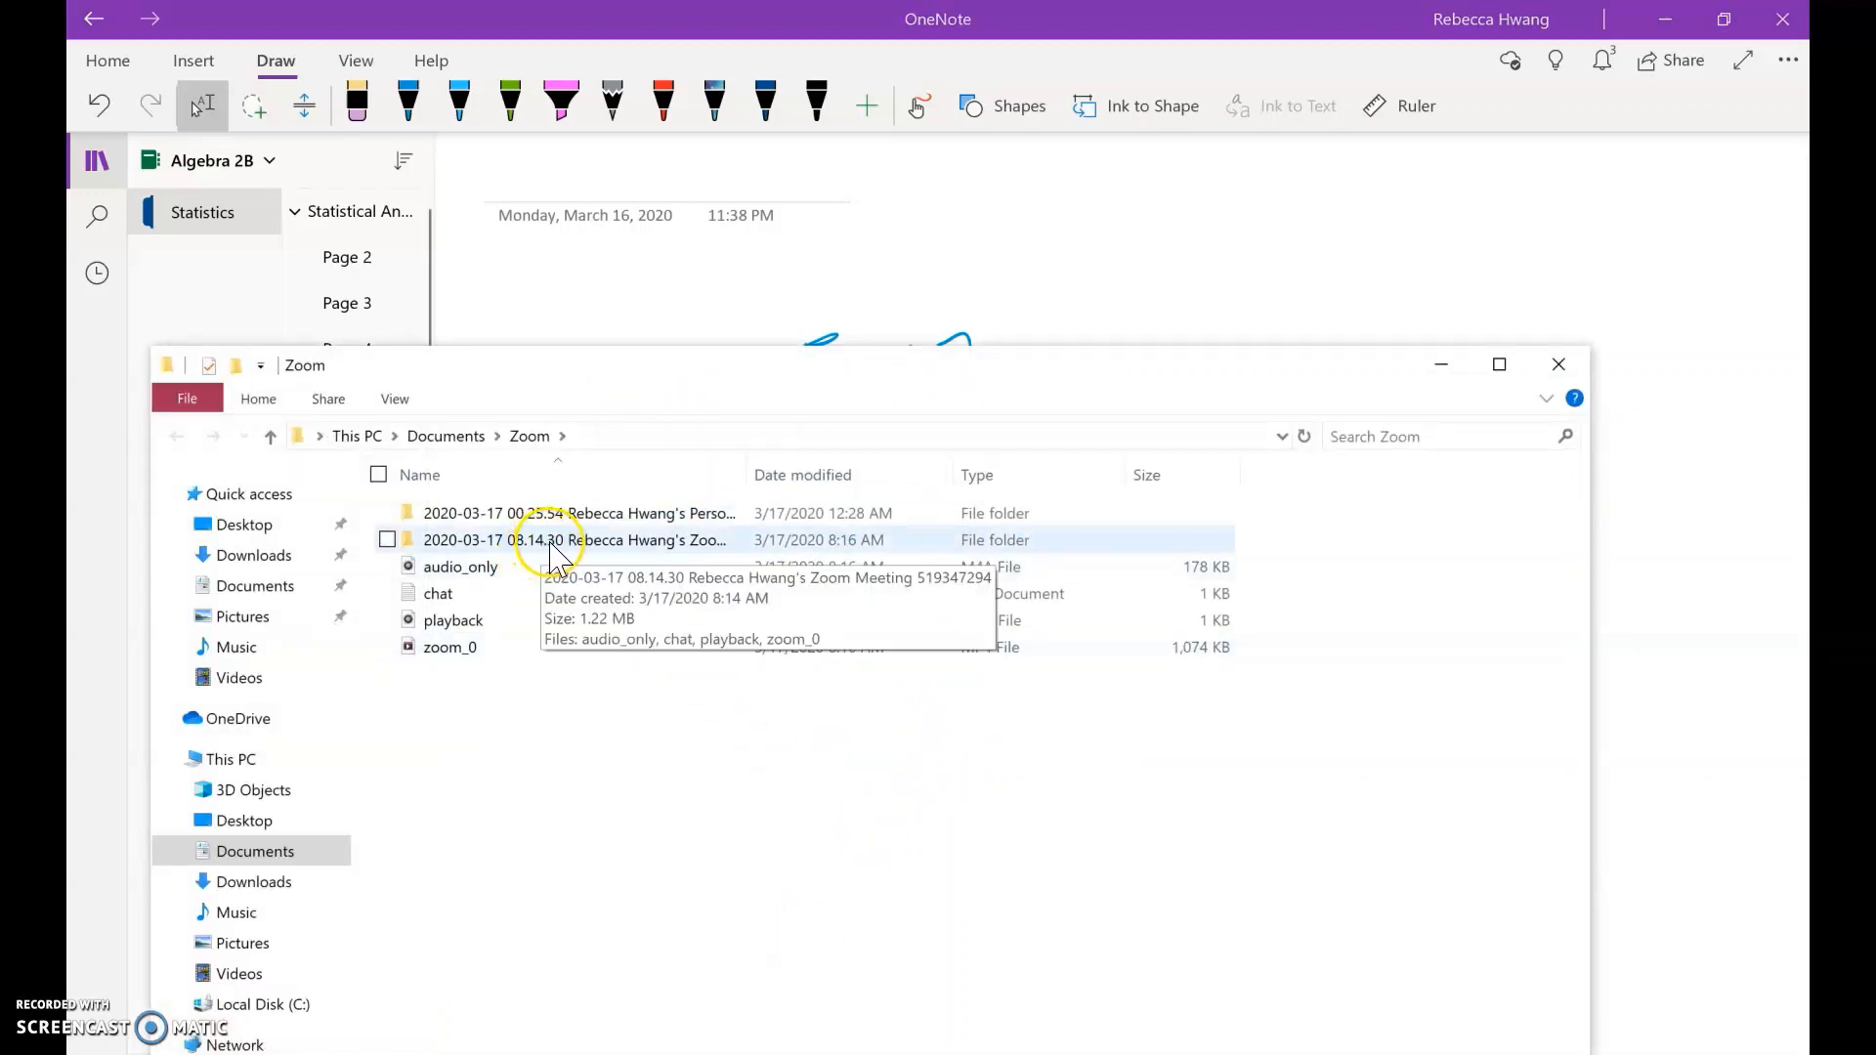
{"action": "double_click", "coordinate": [551, 558]}
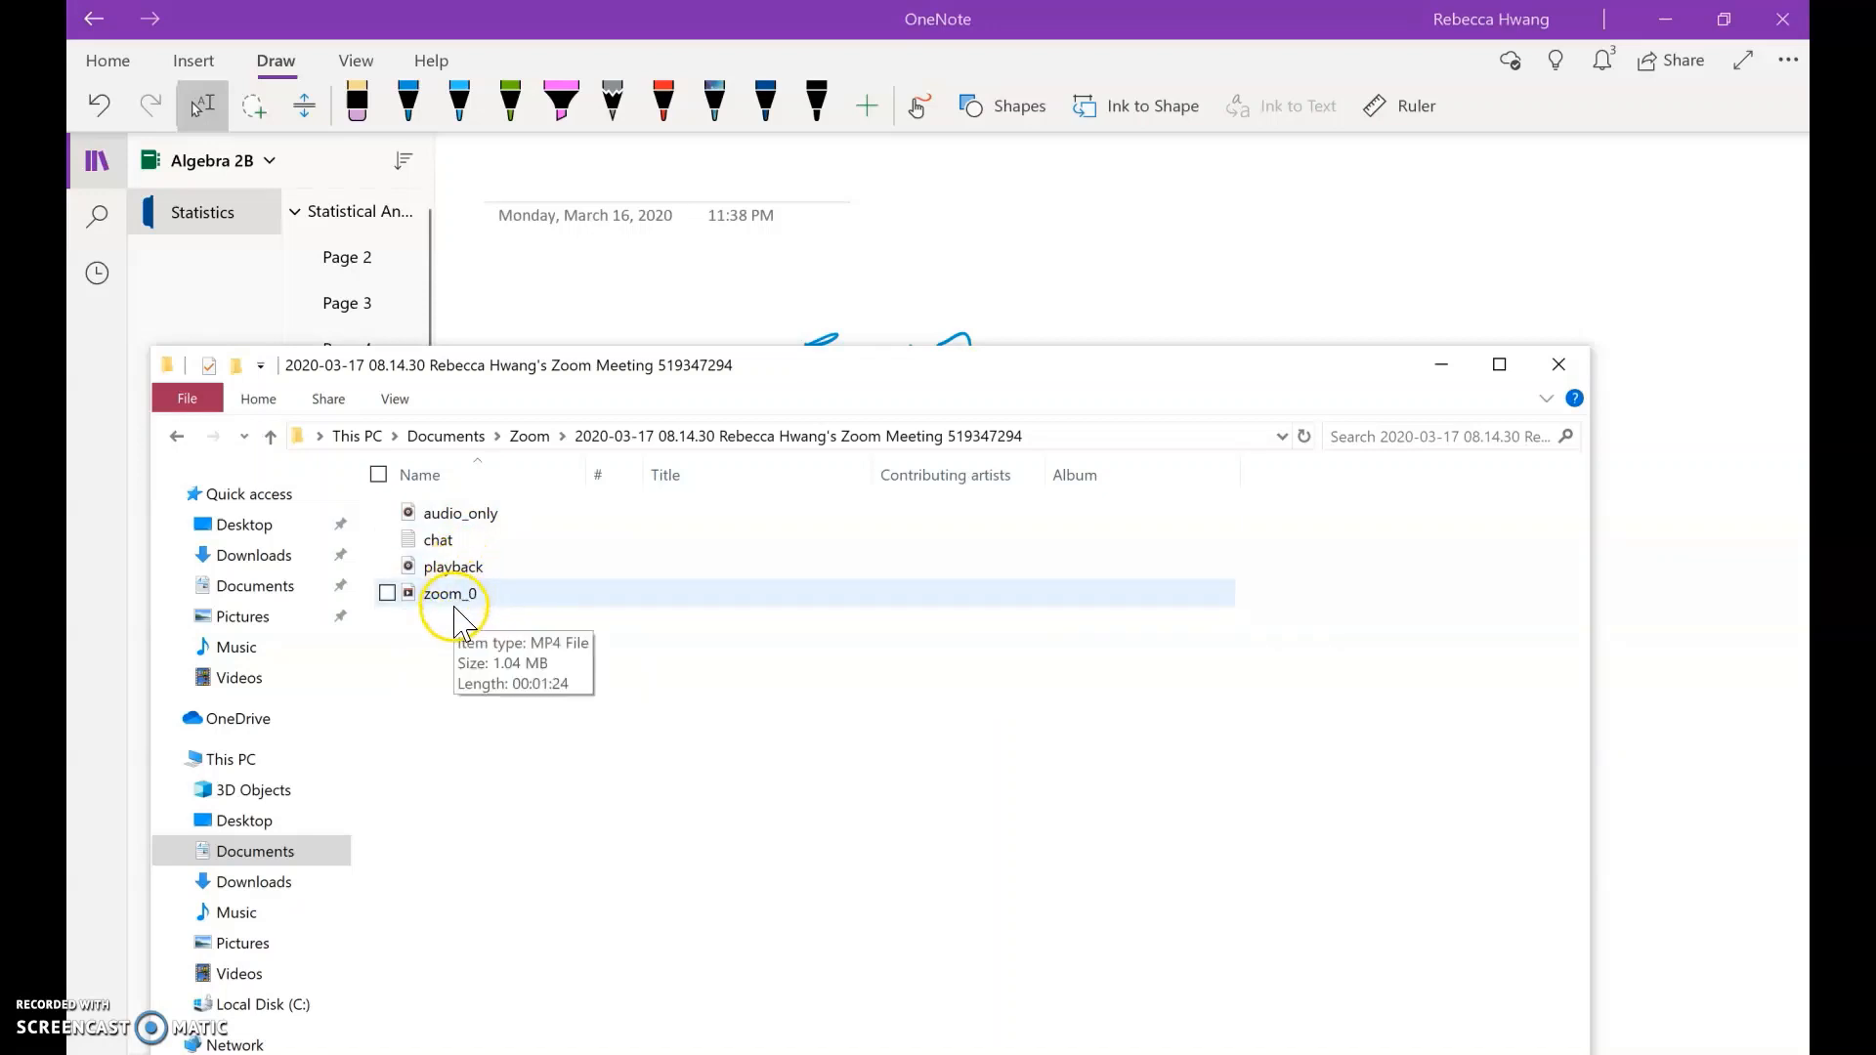
{"action": "double_click", "coordinate": [438, 540]}
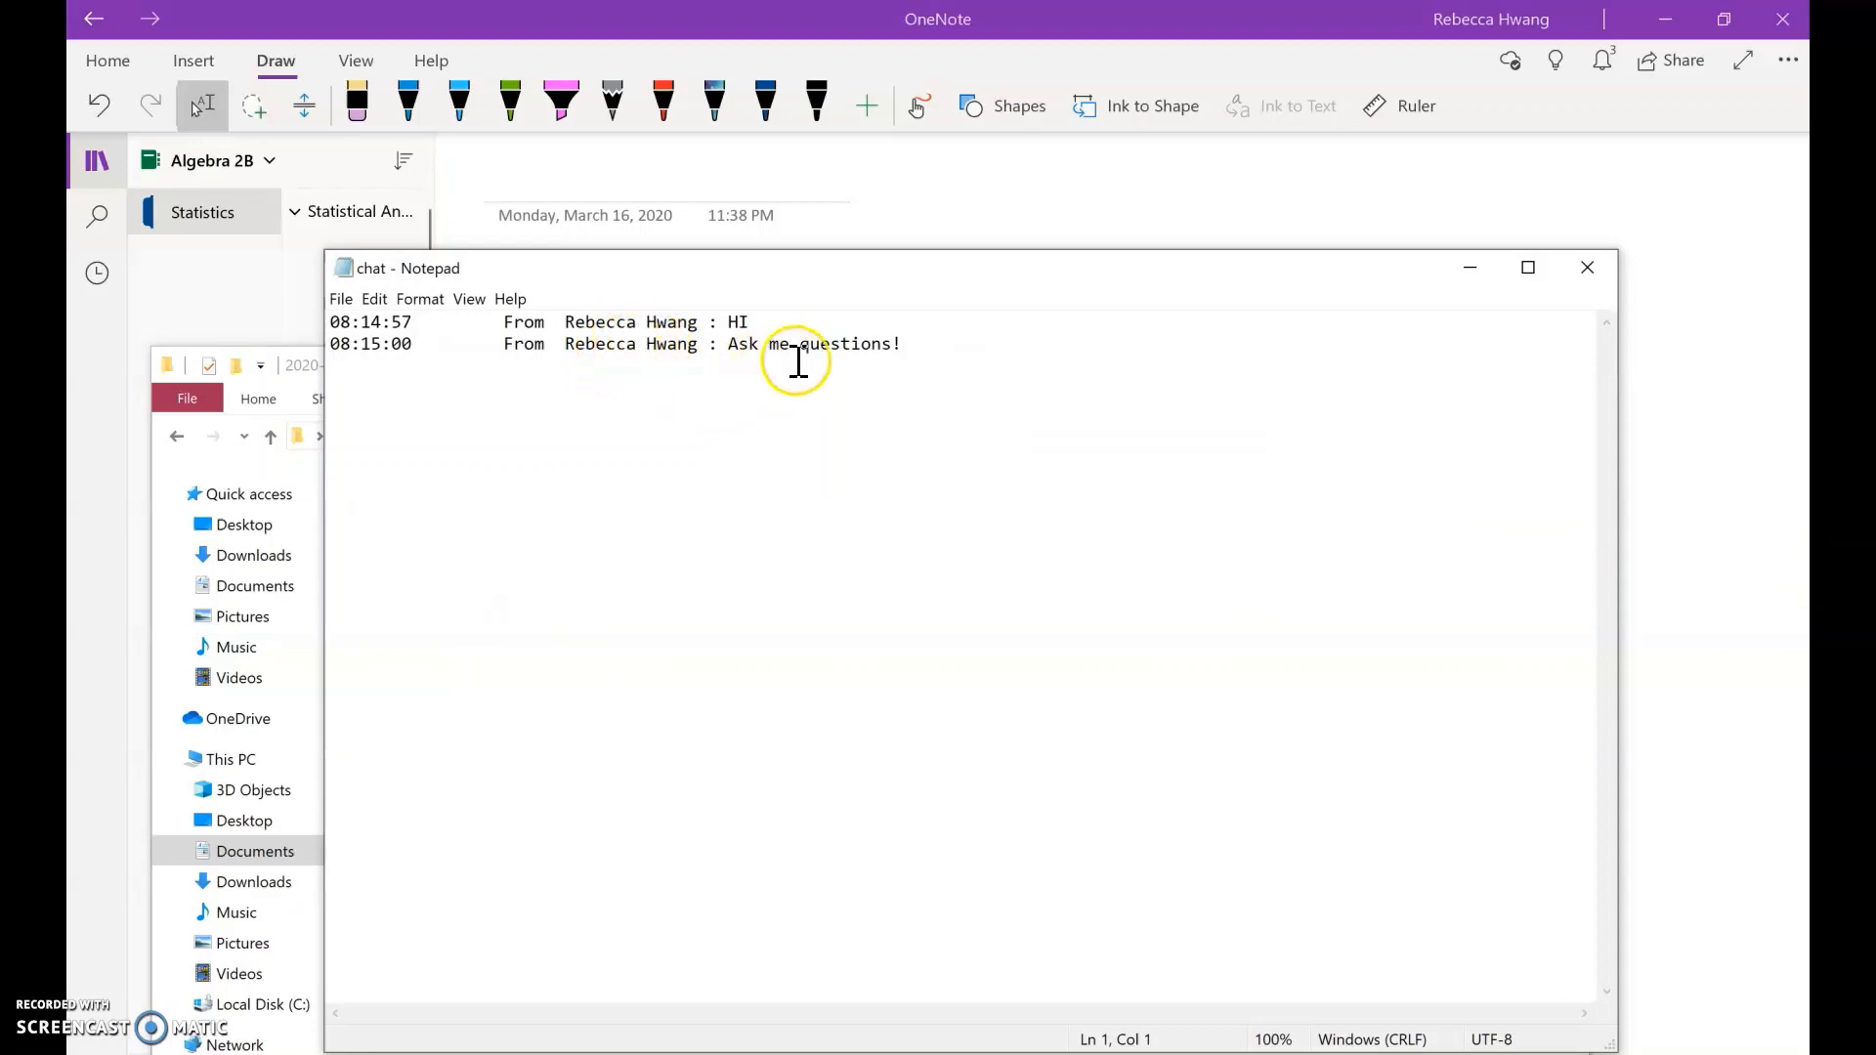
{"action": "left_click", "coordinate": [1568, 262]}
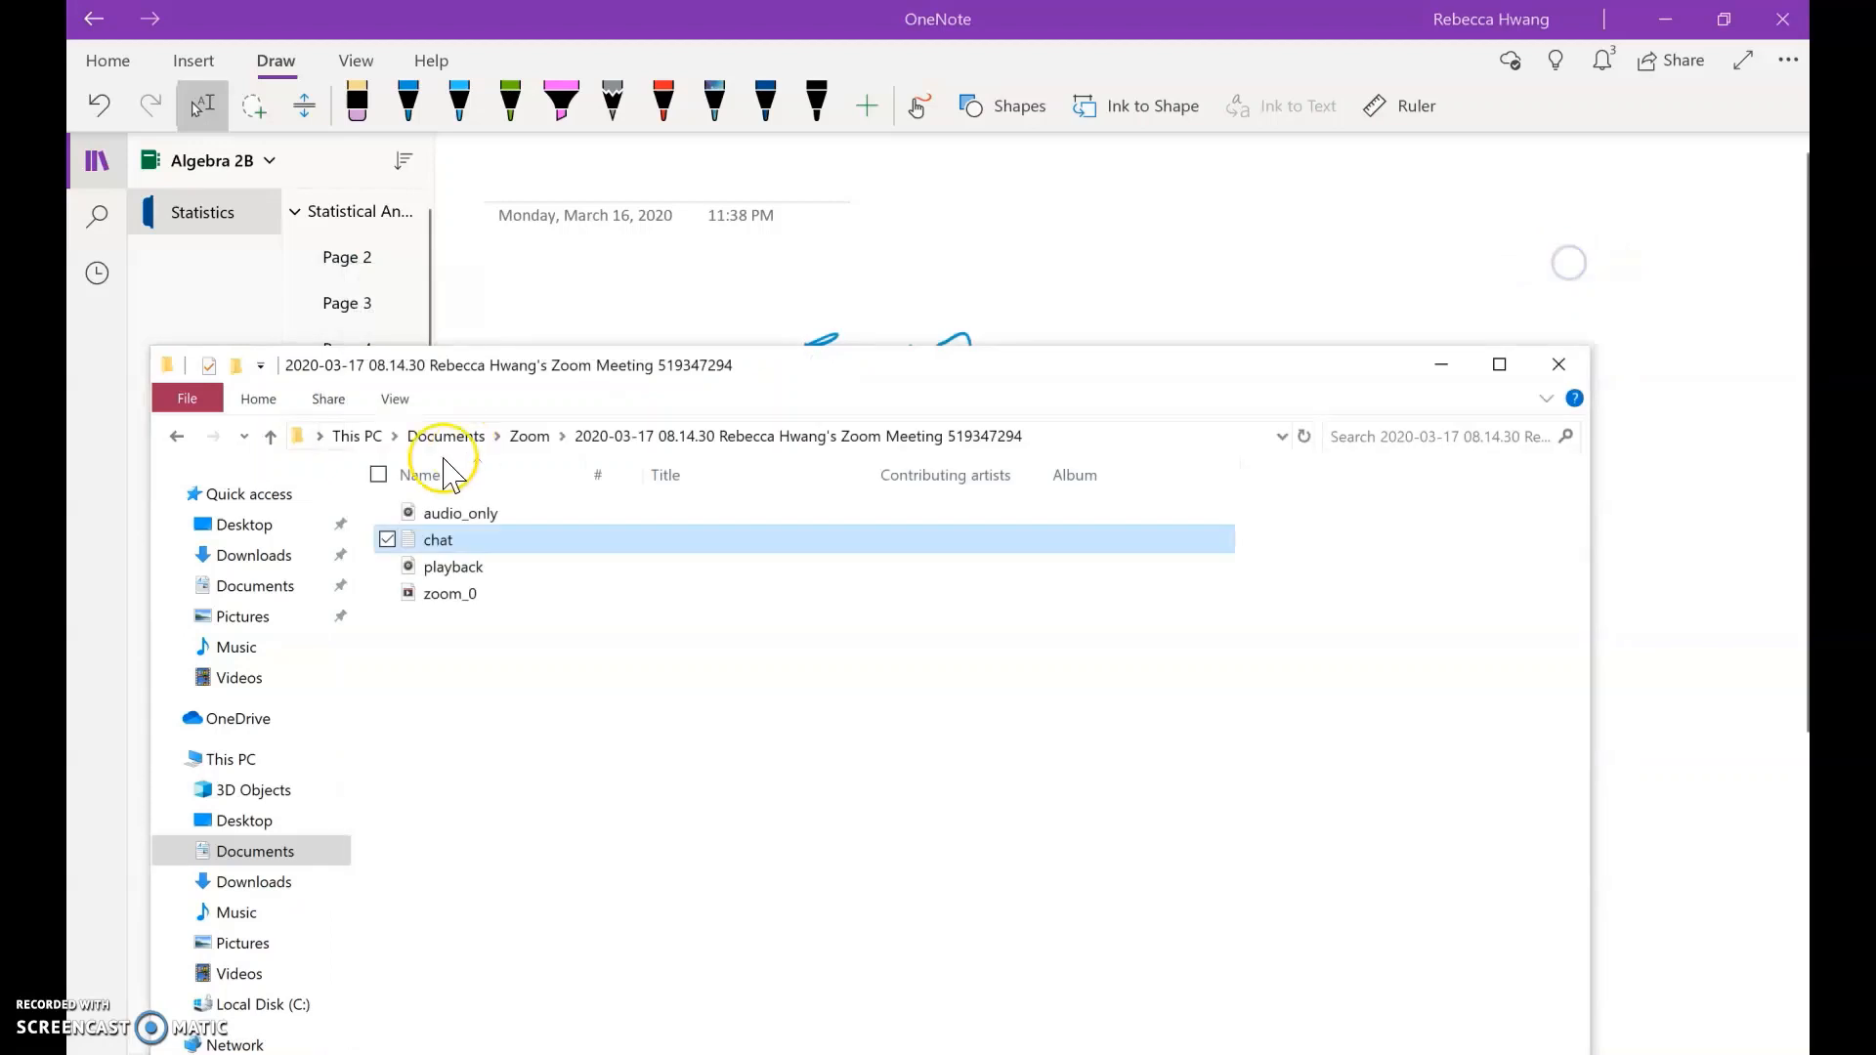
Step: Play the zoom_0 recording, close the player, and return to the OneNote page
{"action": "double_click", "coordinate": [419, 593]}
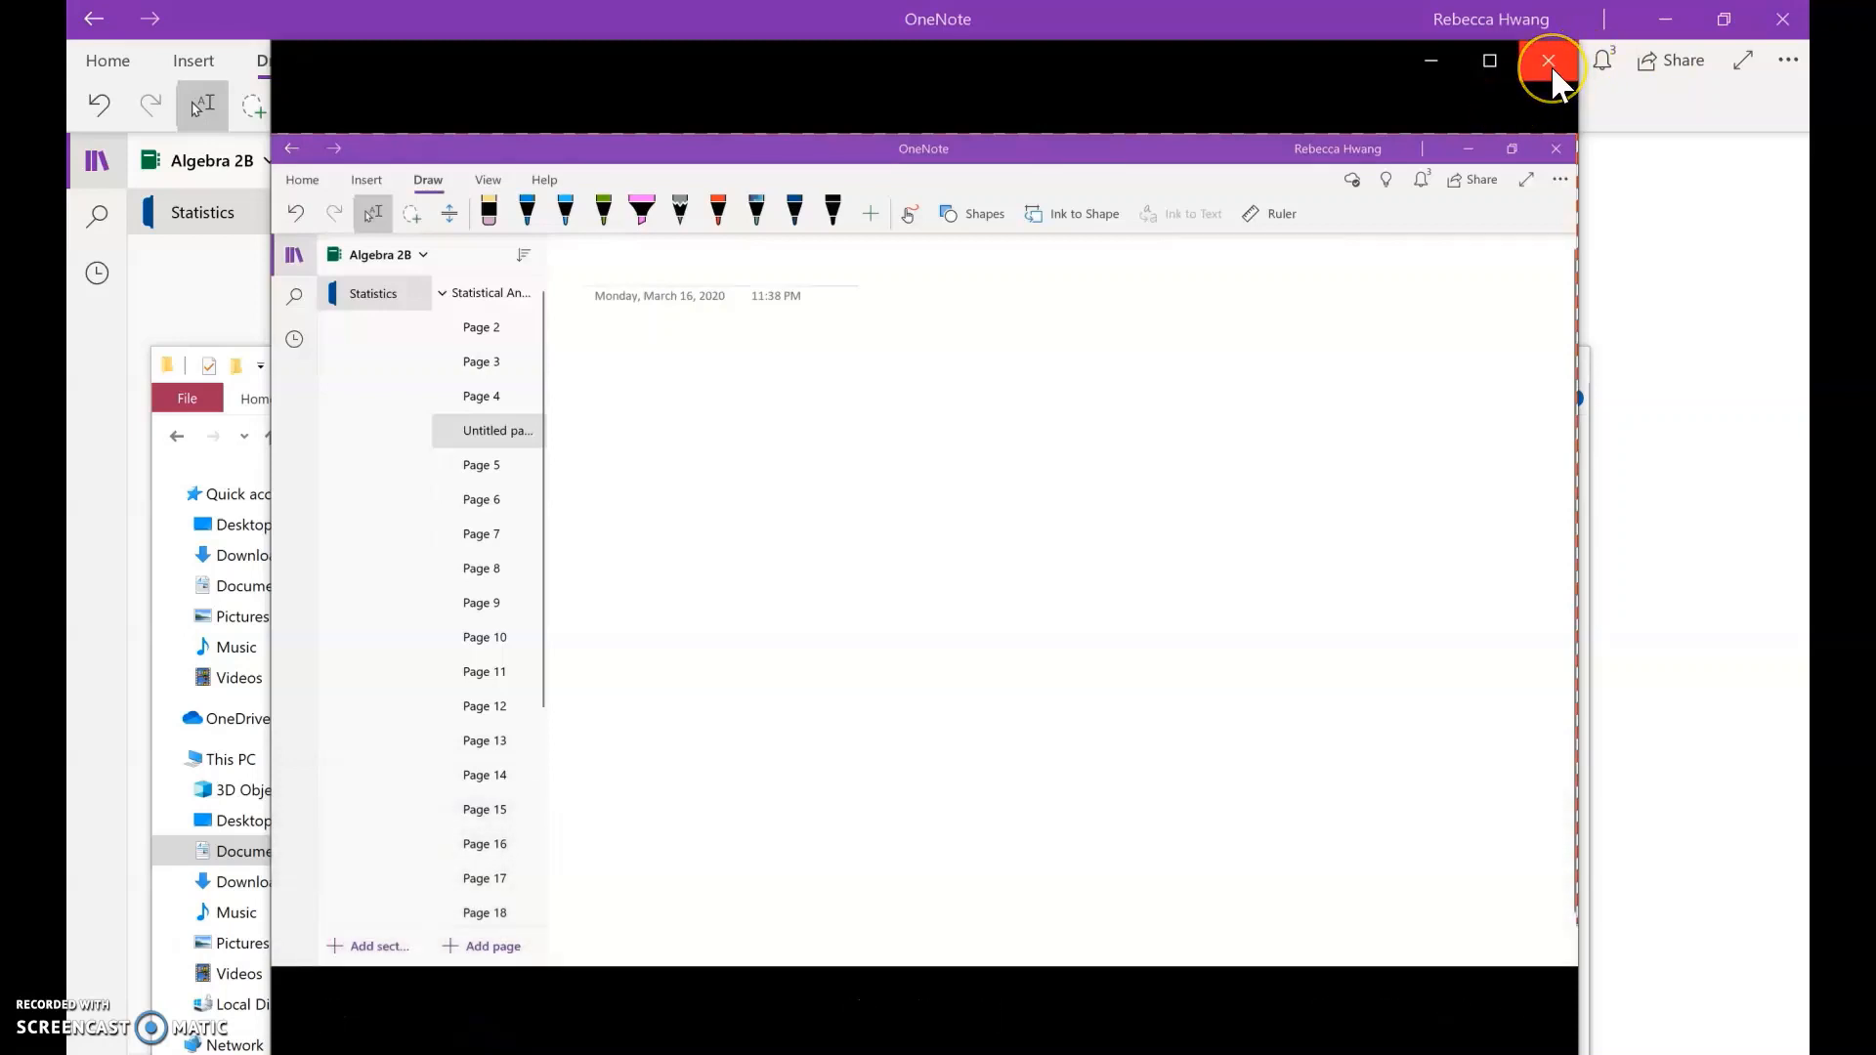
{"action": "left_click", "coordinate": [1551, 64]}
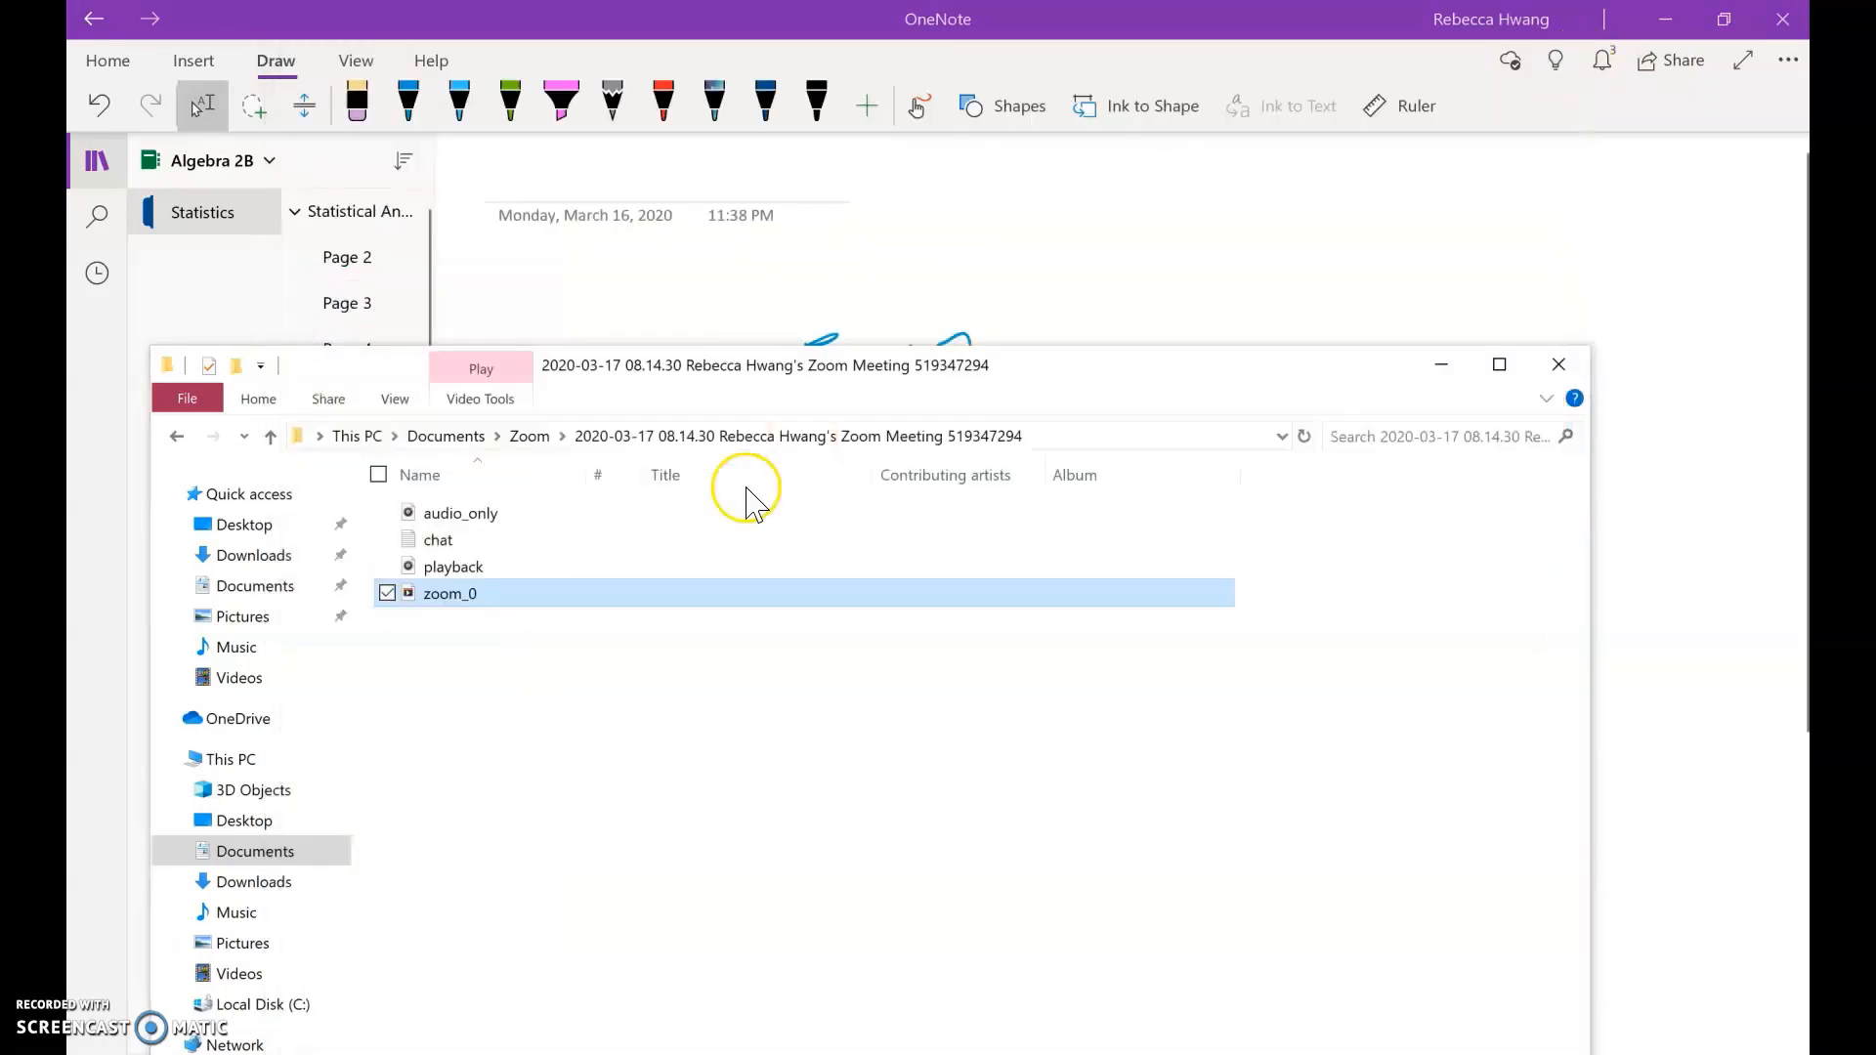
{"action": "left_click", "coordinate": [1129, 264]}
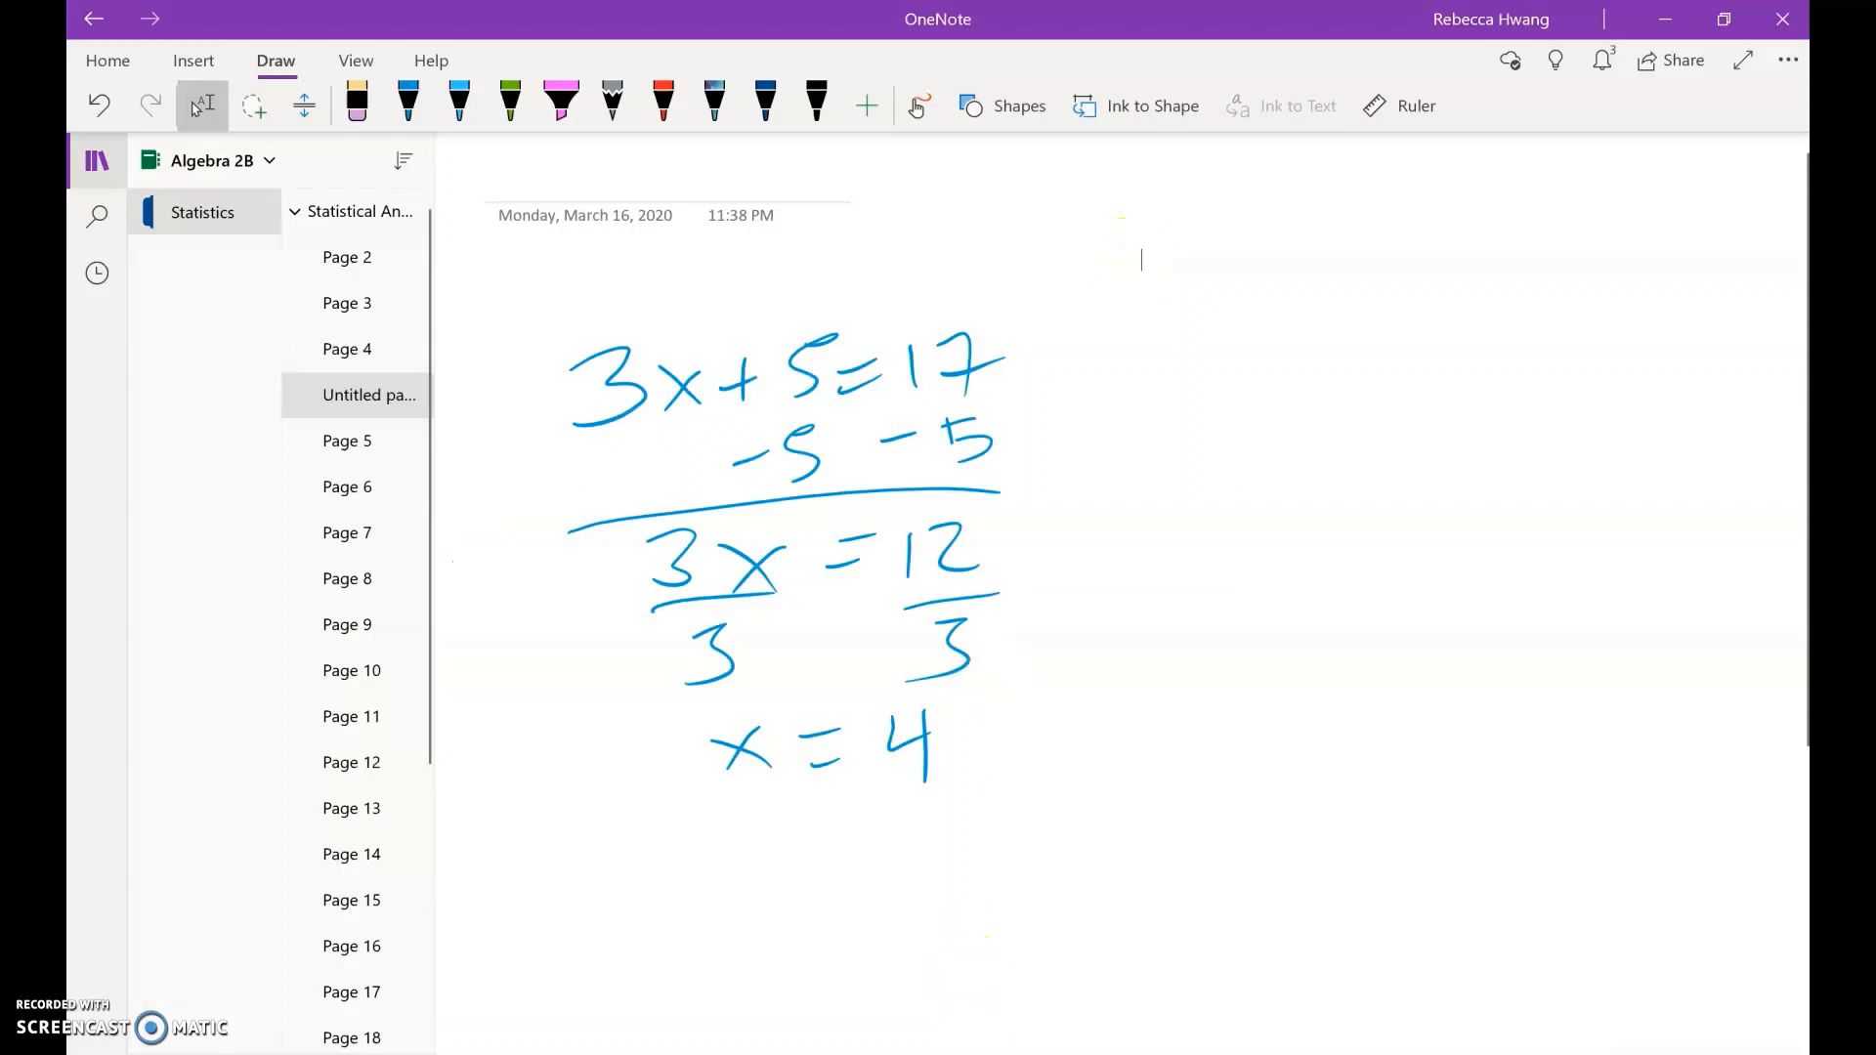
Step: In the untitled Google Doc, type 'Help format this!' and make the line 24 pt
{"action": "mouse_move", "coordinate": [1037, 1053]}
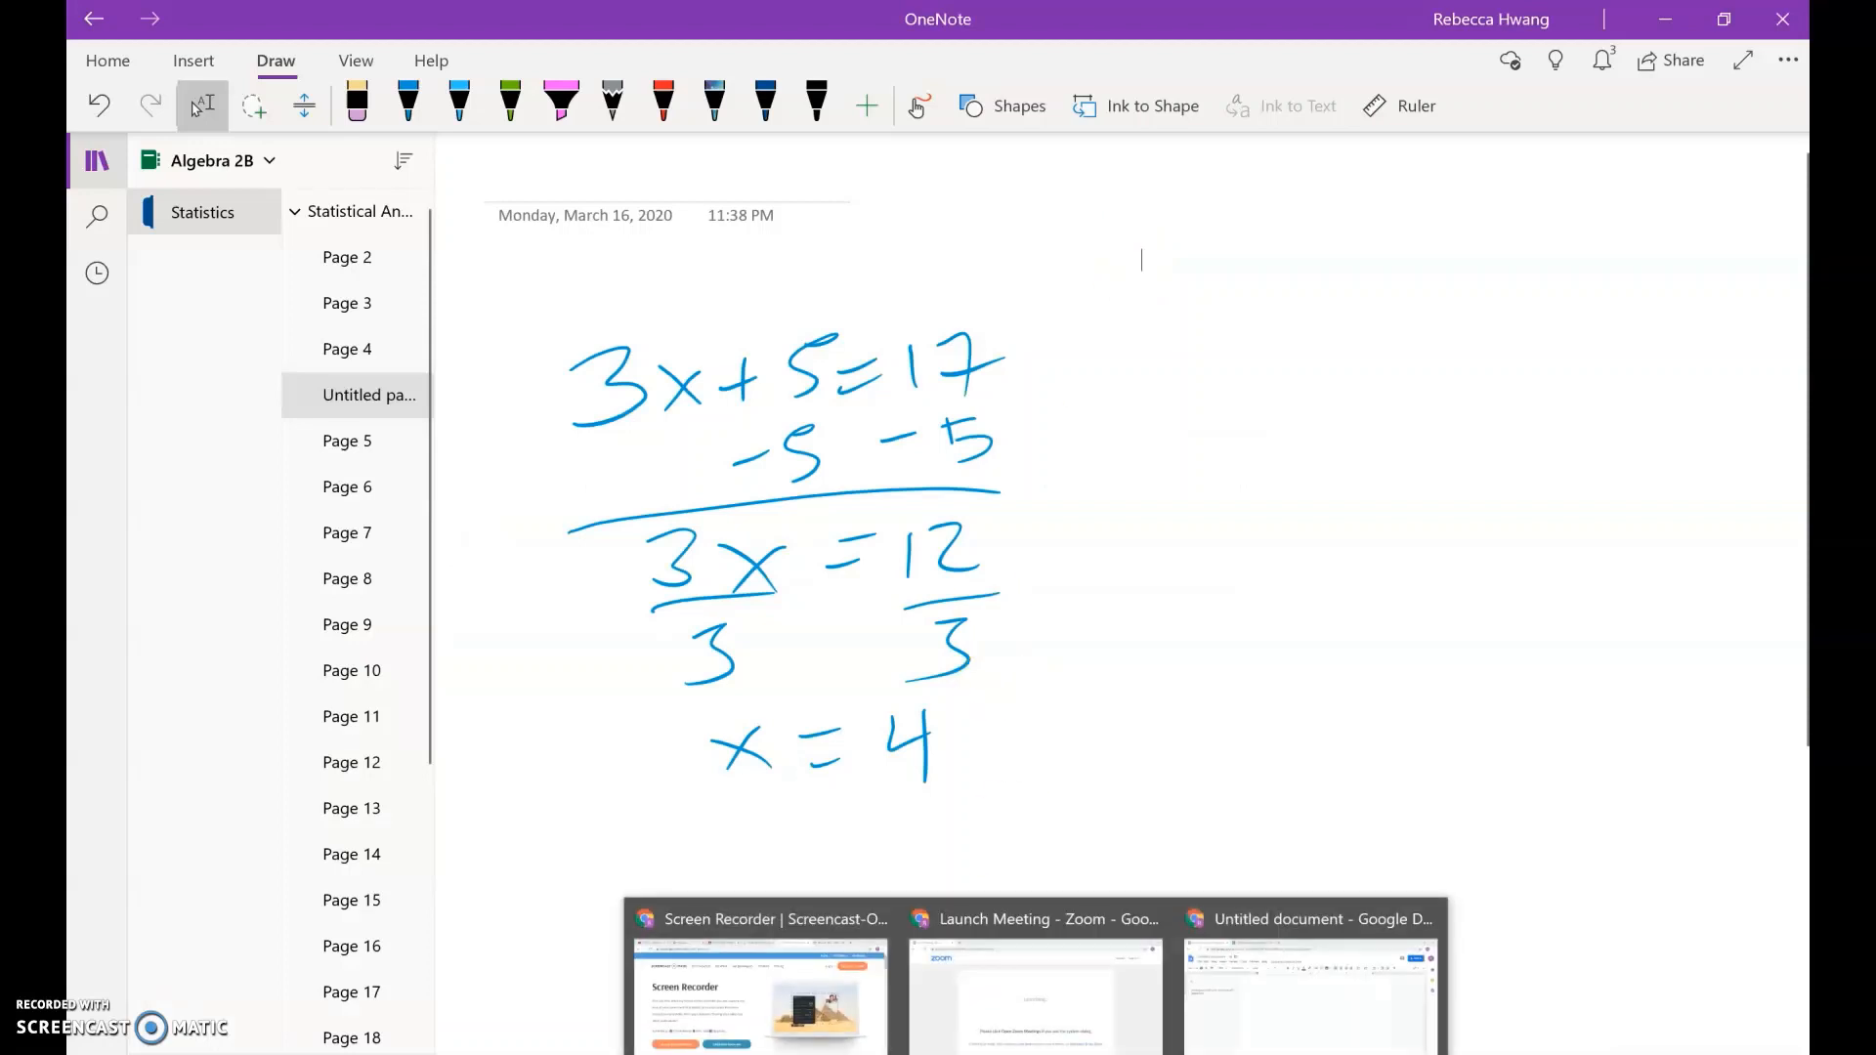
{"action": "left_click", "coordinate": [1207, 1044]}
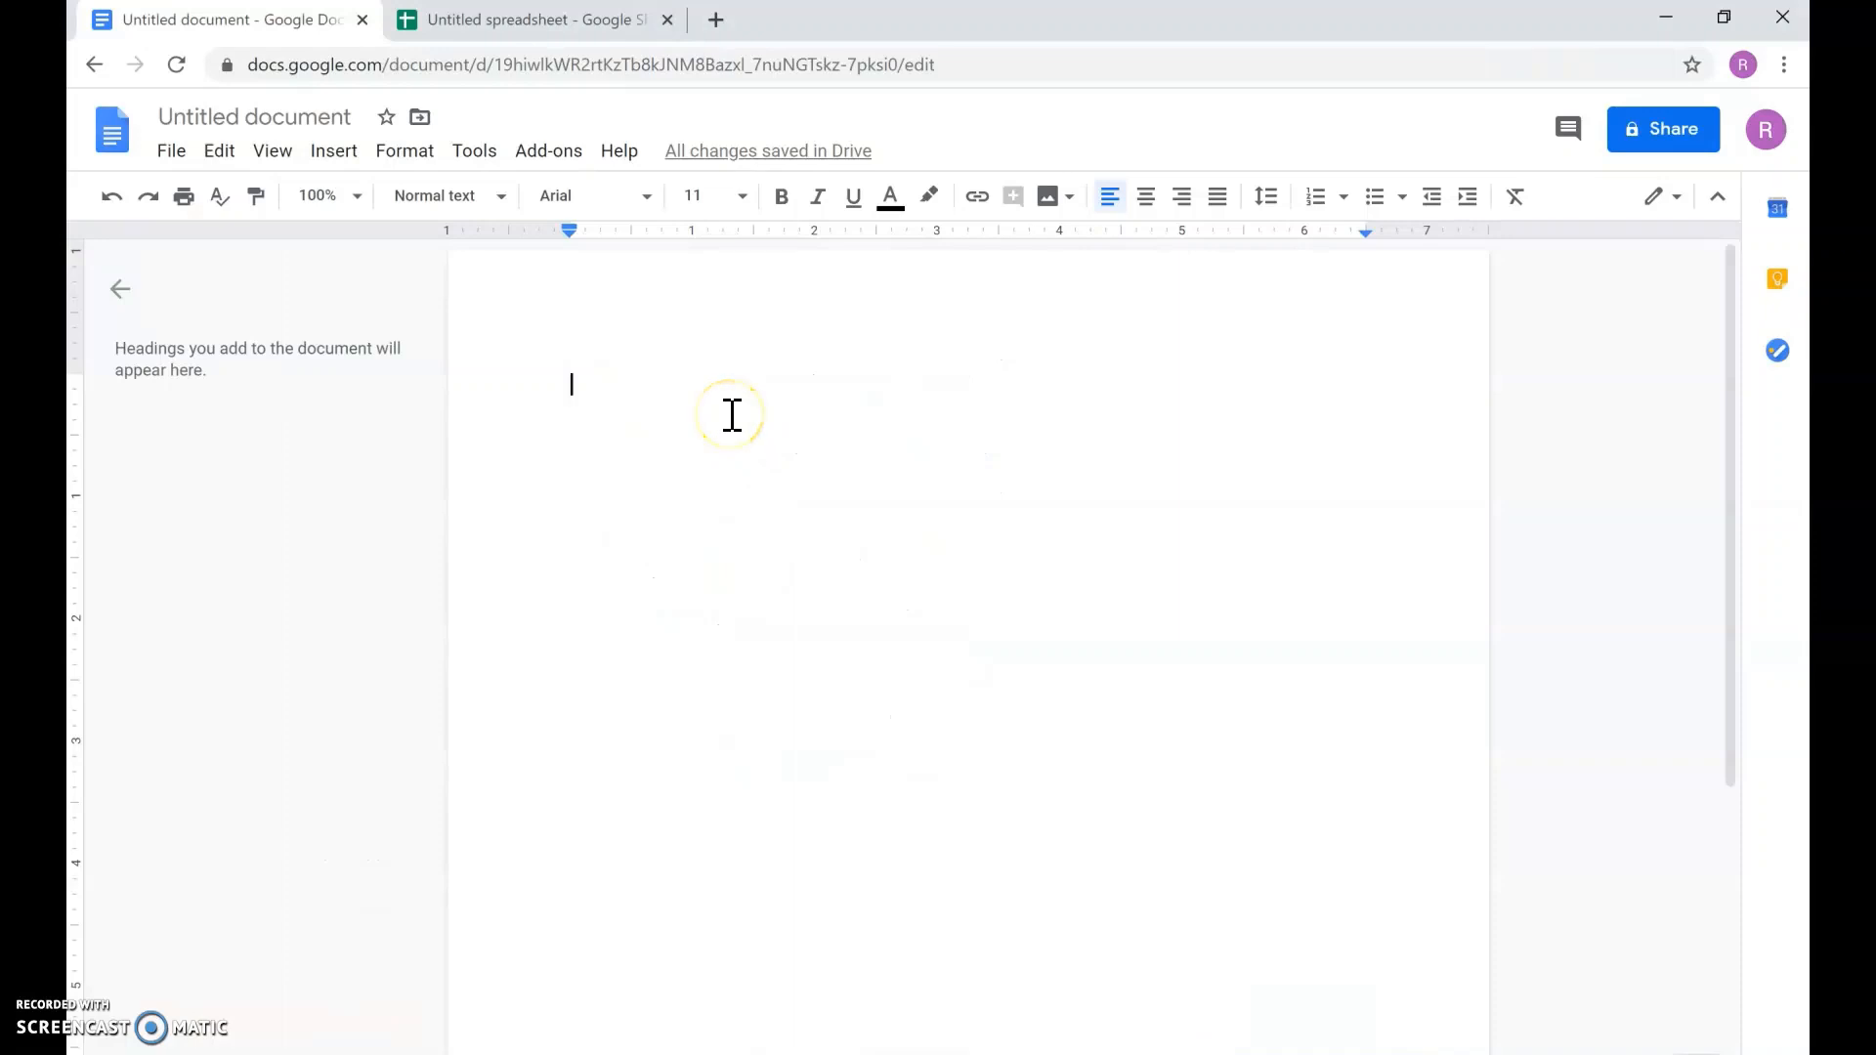
{"action": "left_click", "coordinate": [732, 414]}
{"action": "type", "text": "H"}
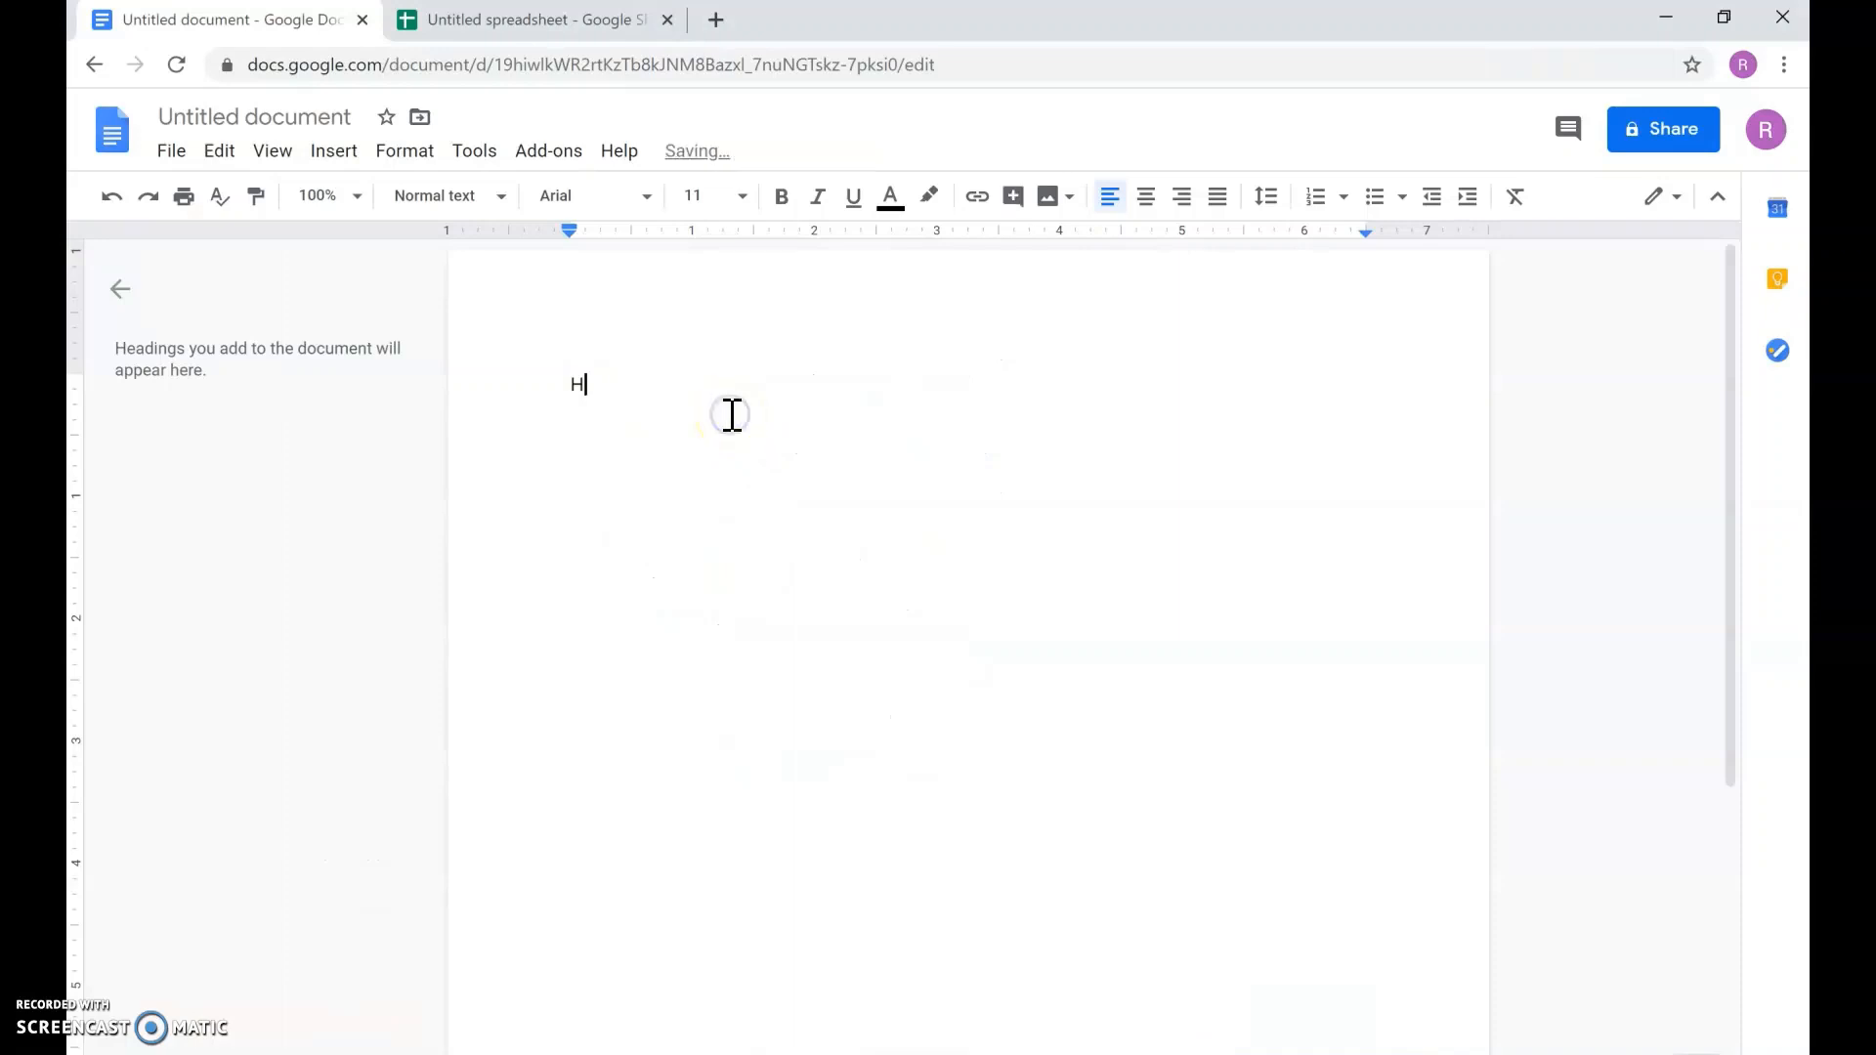
{"action": "type", "text": "elp format this!"}
{"action": "left_click_drag", "start_coordinate": [746, 396], "coordinate": [569, 371]}
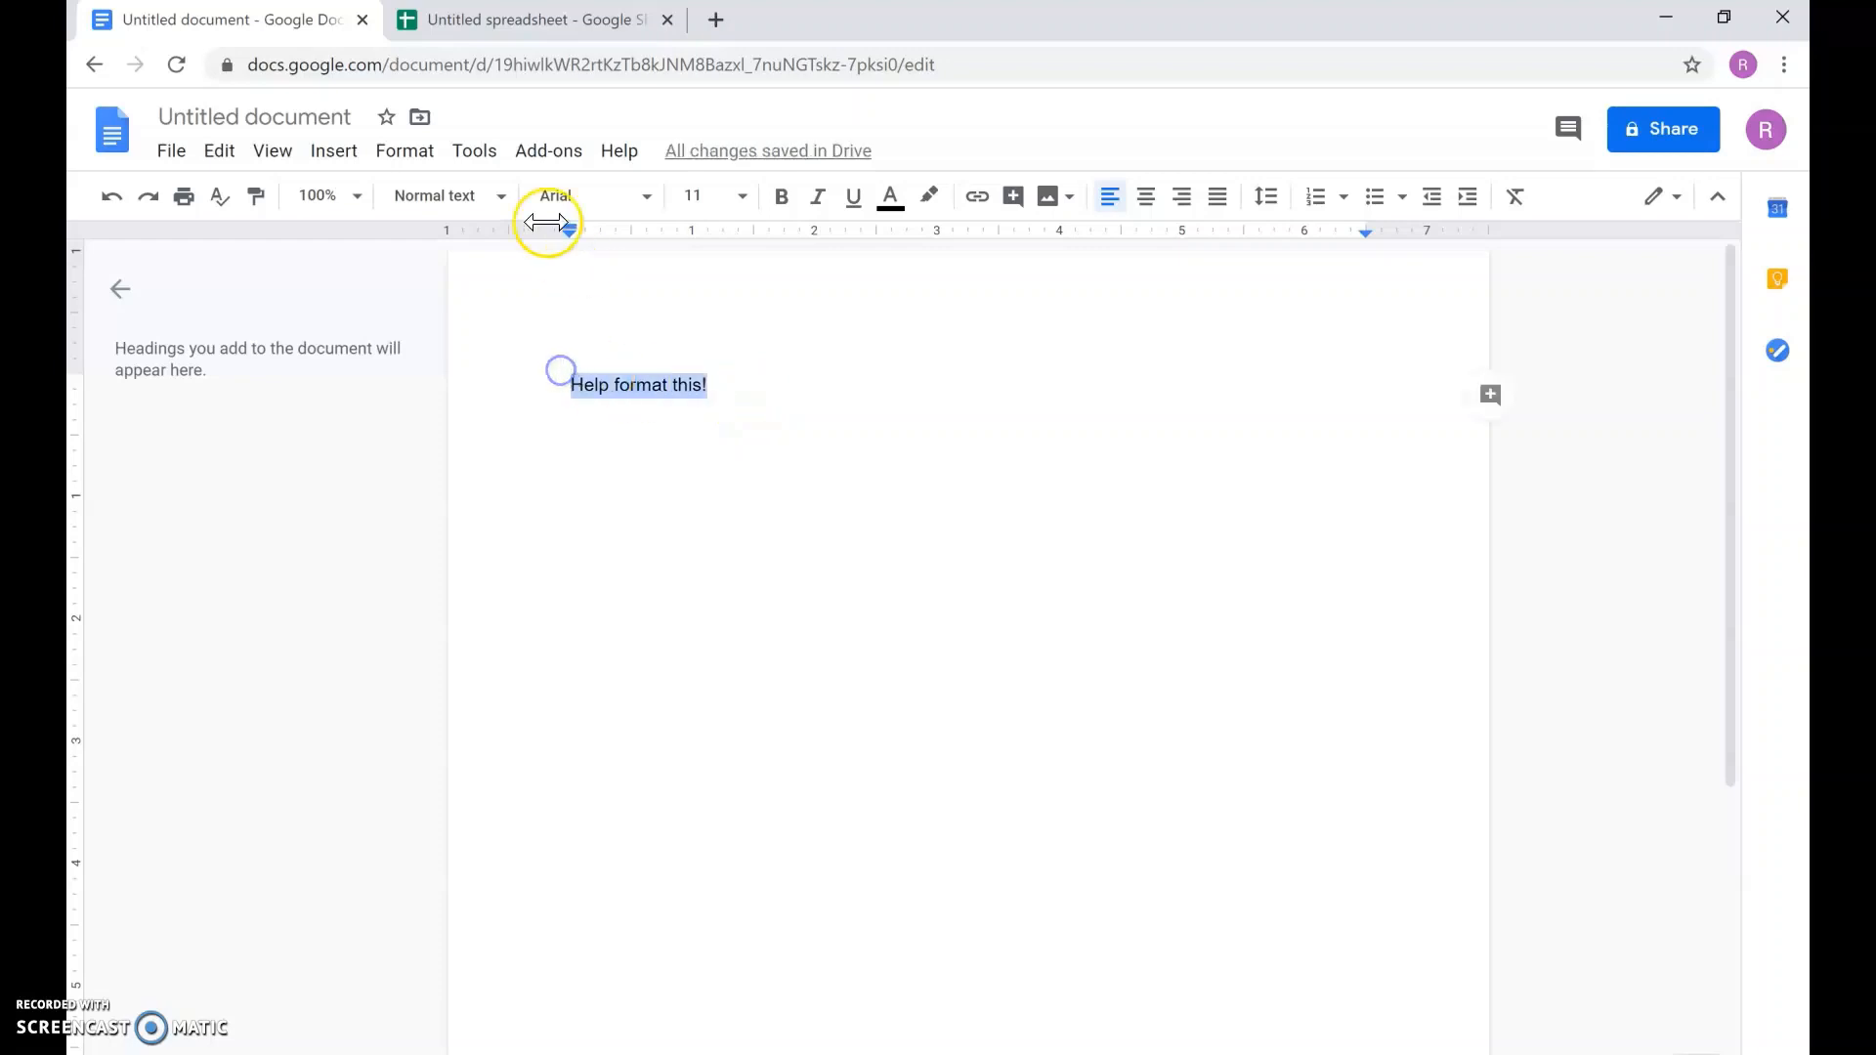
{"action": "left_click", "coordinate": [728, 200]}
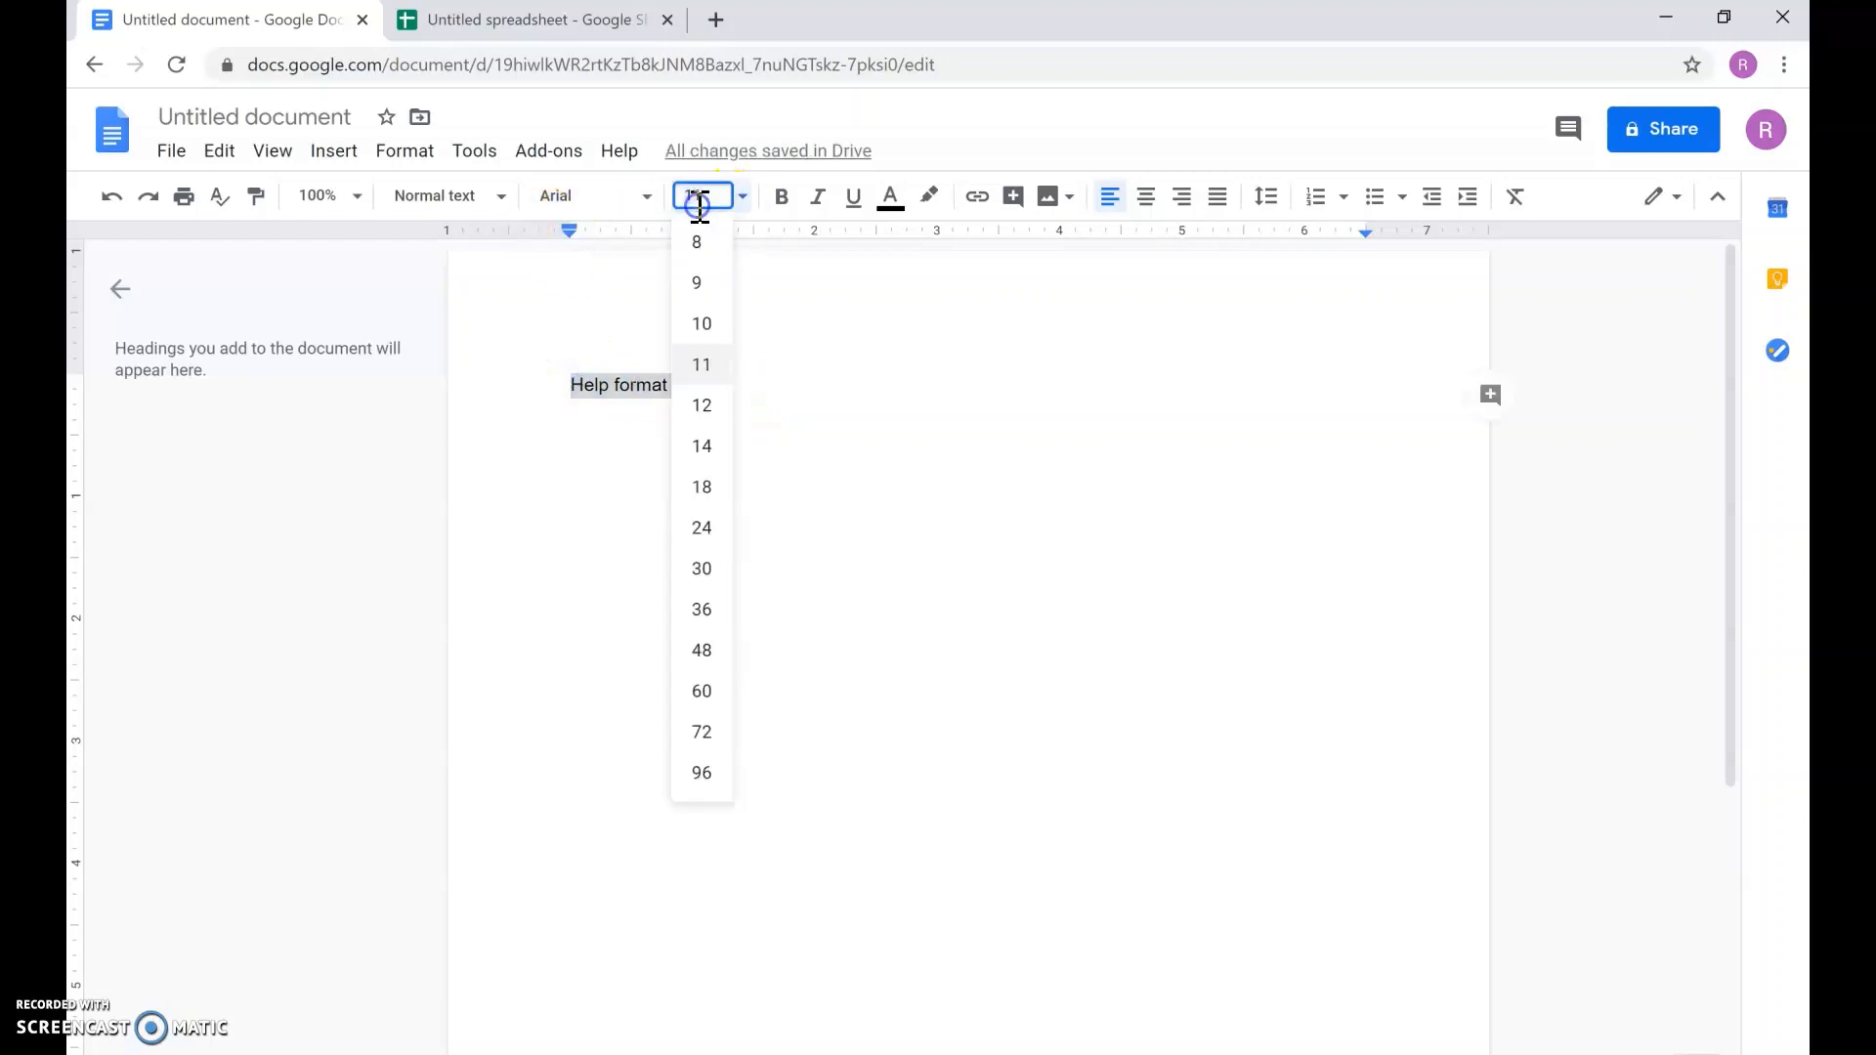
{"action": "left_click", "coordinate": [694, 537]}
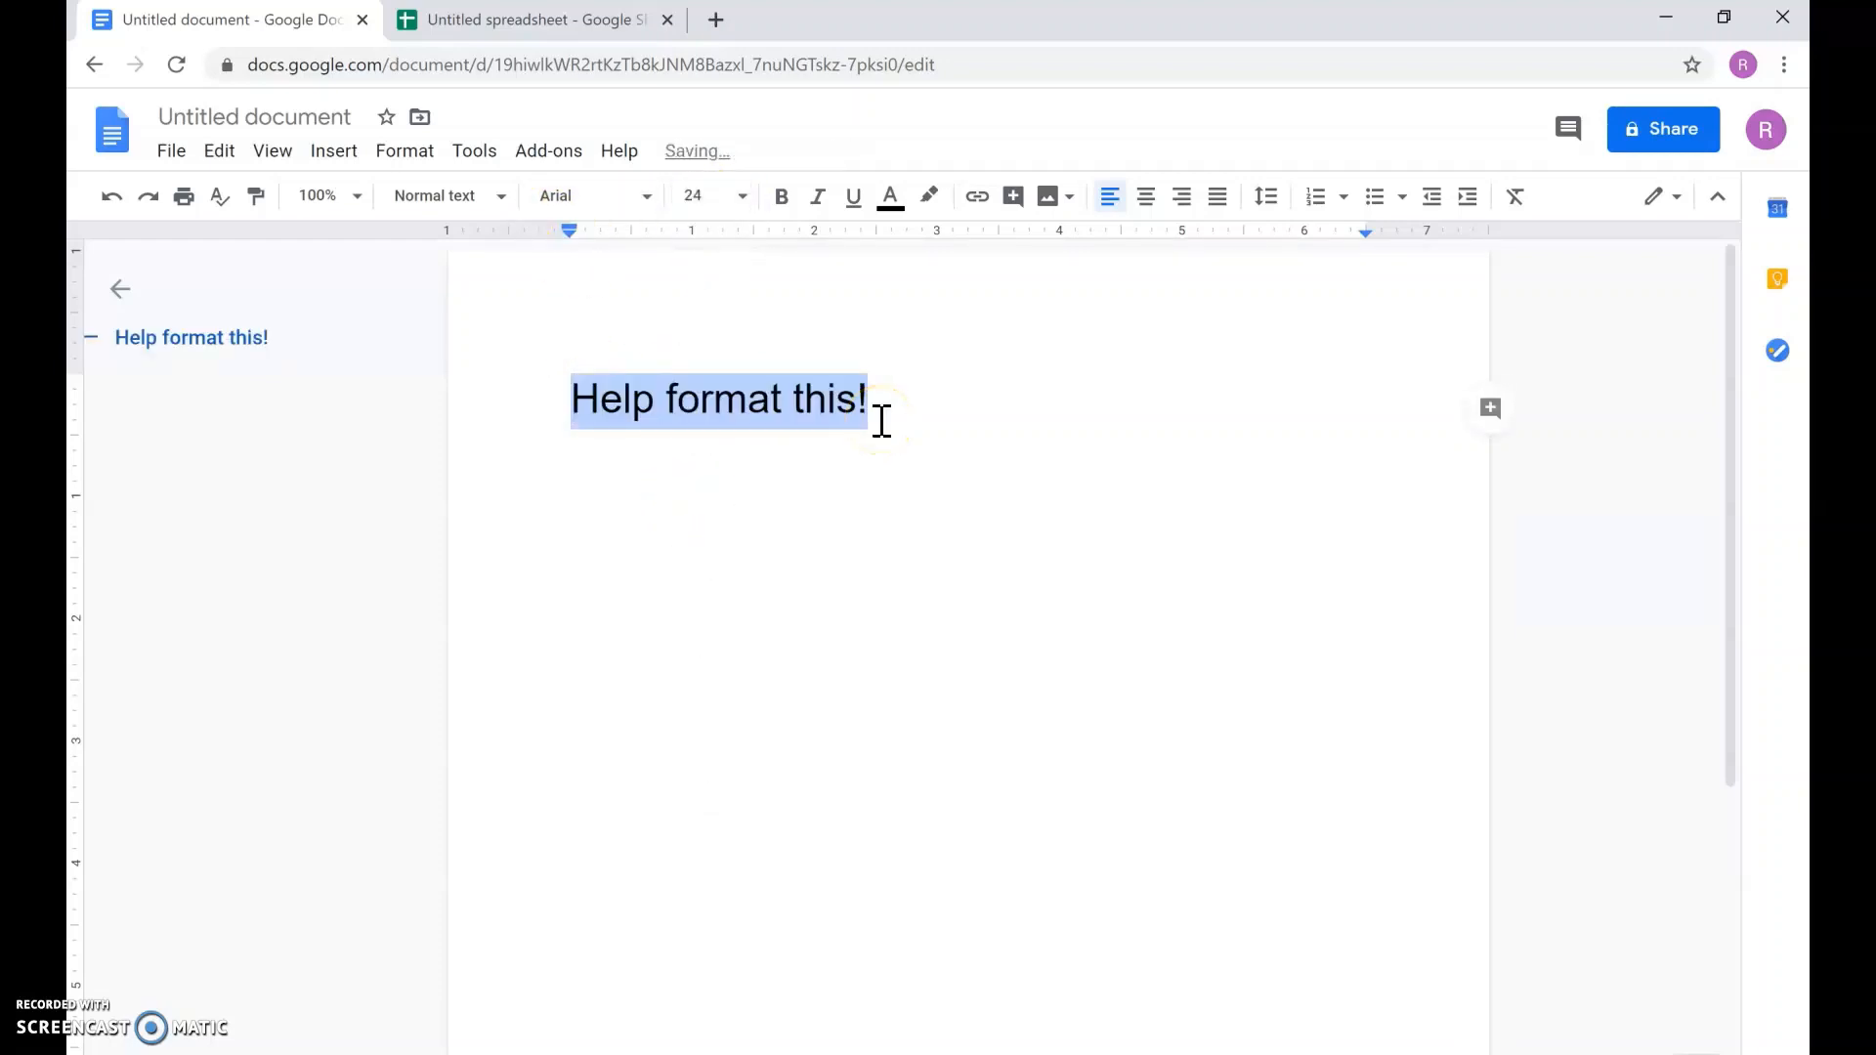
Step: Chart the x and y data in A1:B7 as a scatter chart
{"action": "left_click", "coordinate": [497, 26]}
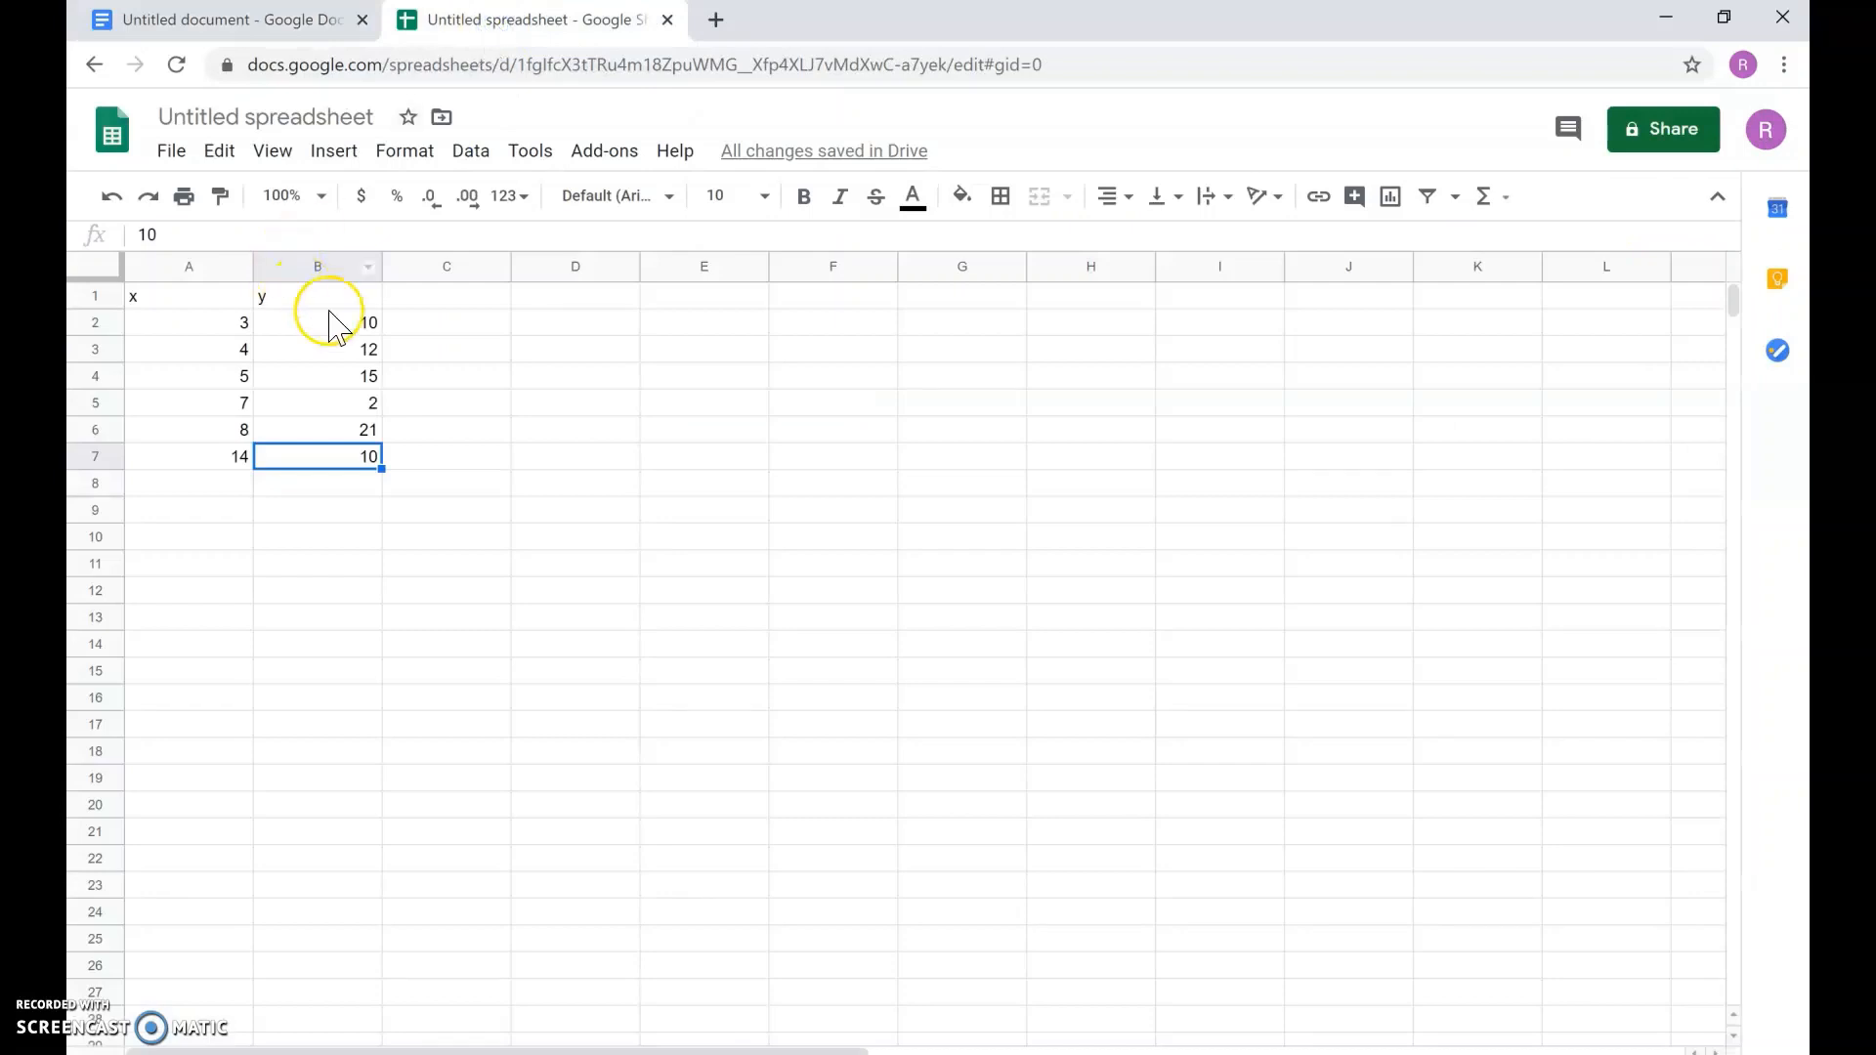
{"action": "left_click", "coordinate": [396, 401]}
{"action": "left_click_drag", "start_coordinate": [176, 296], "coordinate": [259, 364]}
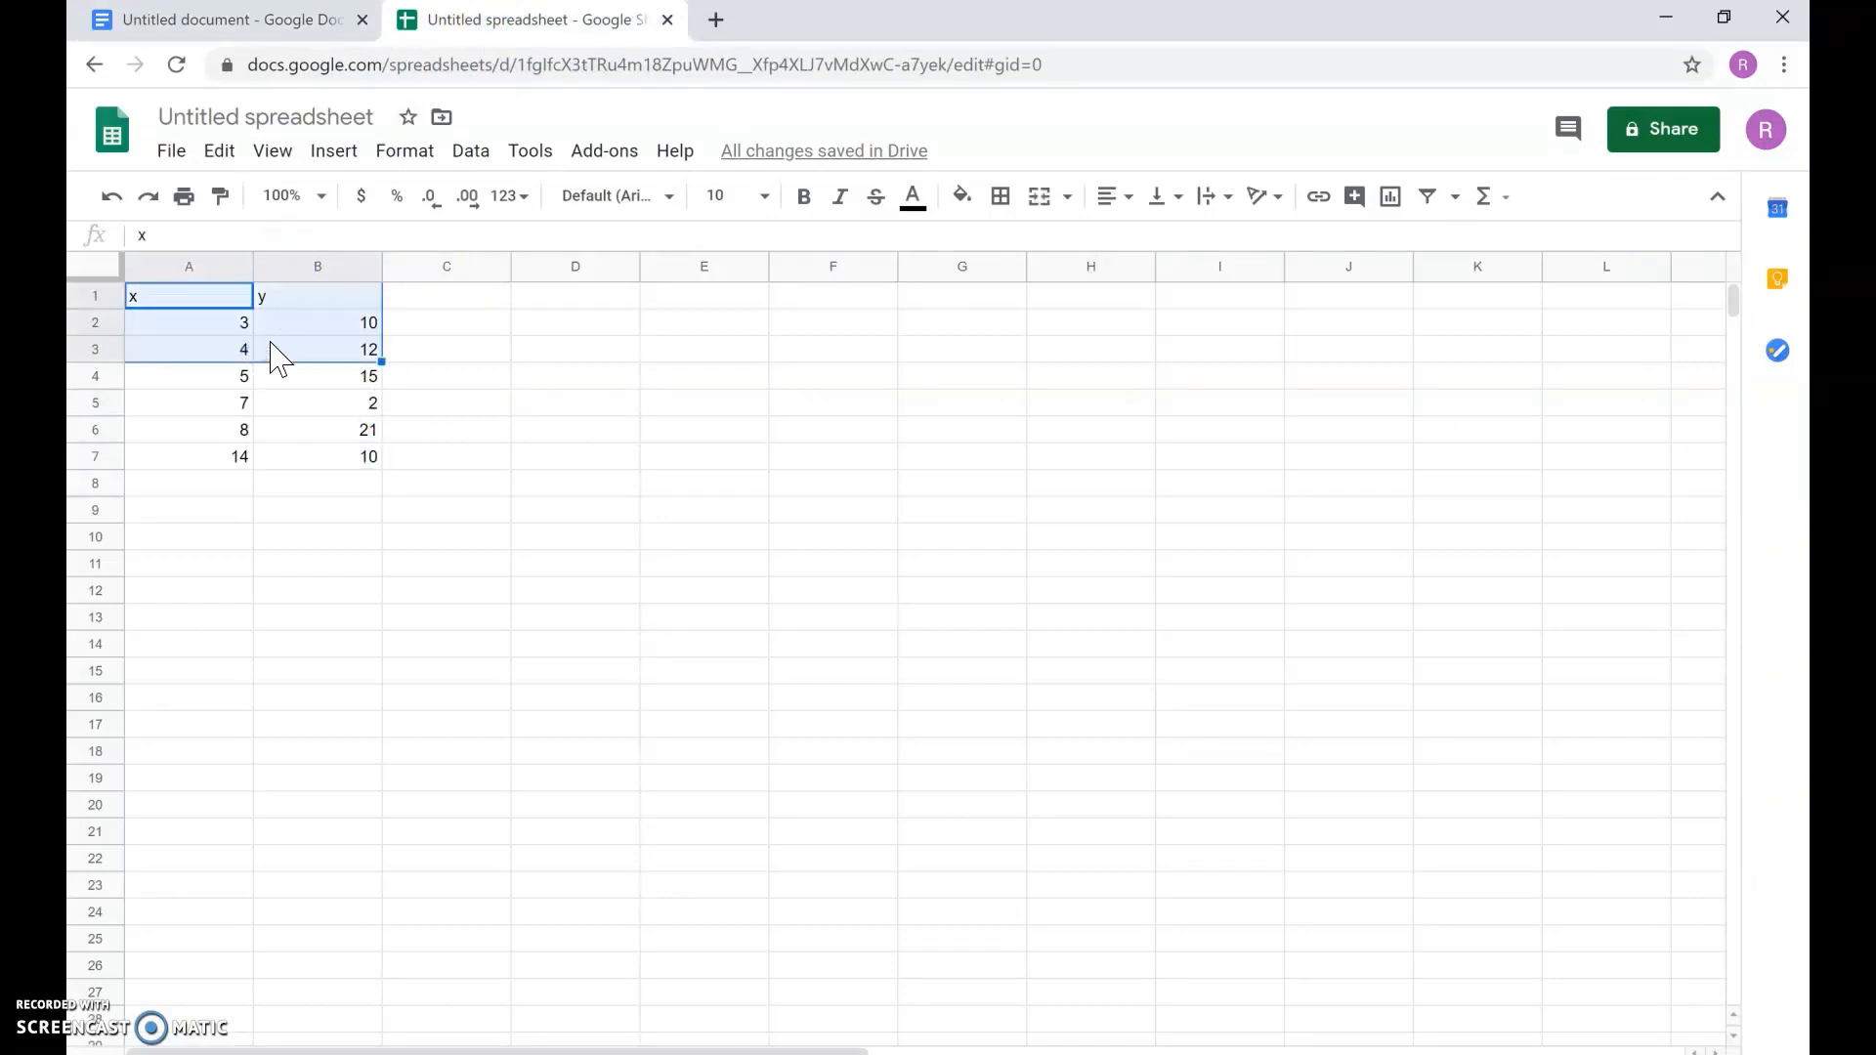
{"action": "left_click", "coordinate": [230, 320]}
{"action": "left_click_drag", "start_coordinate": [227, 296], "coordinate": [309, 460]}
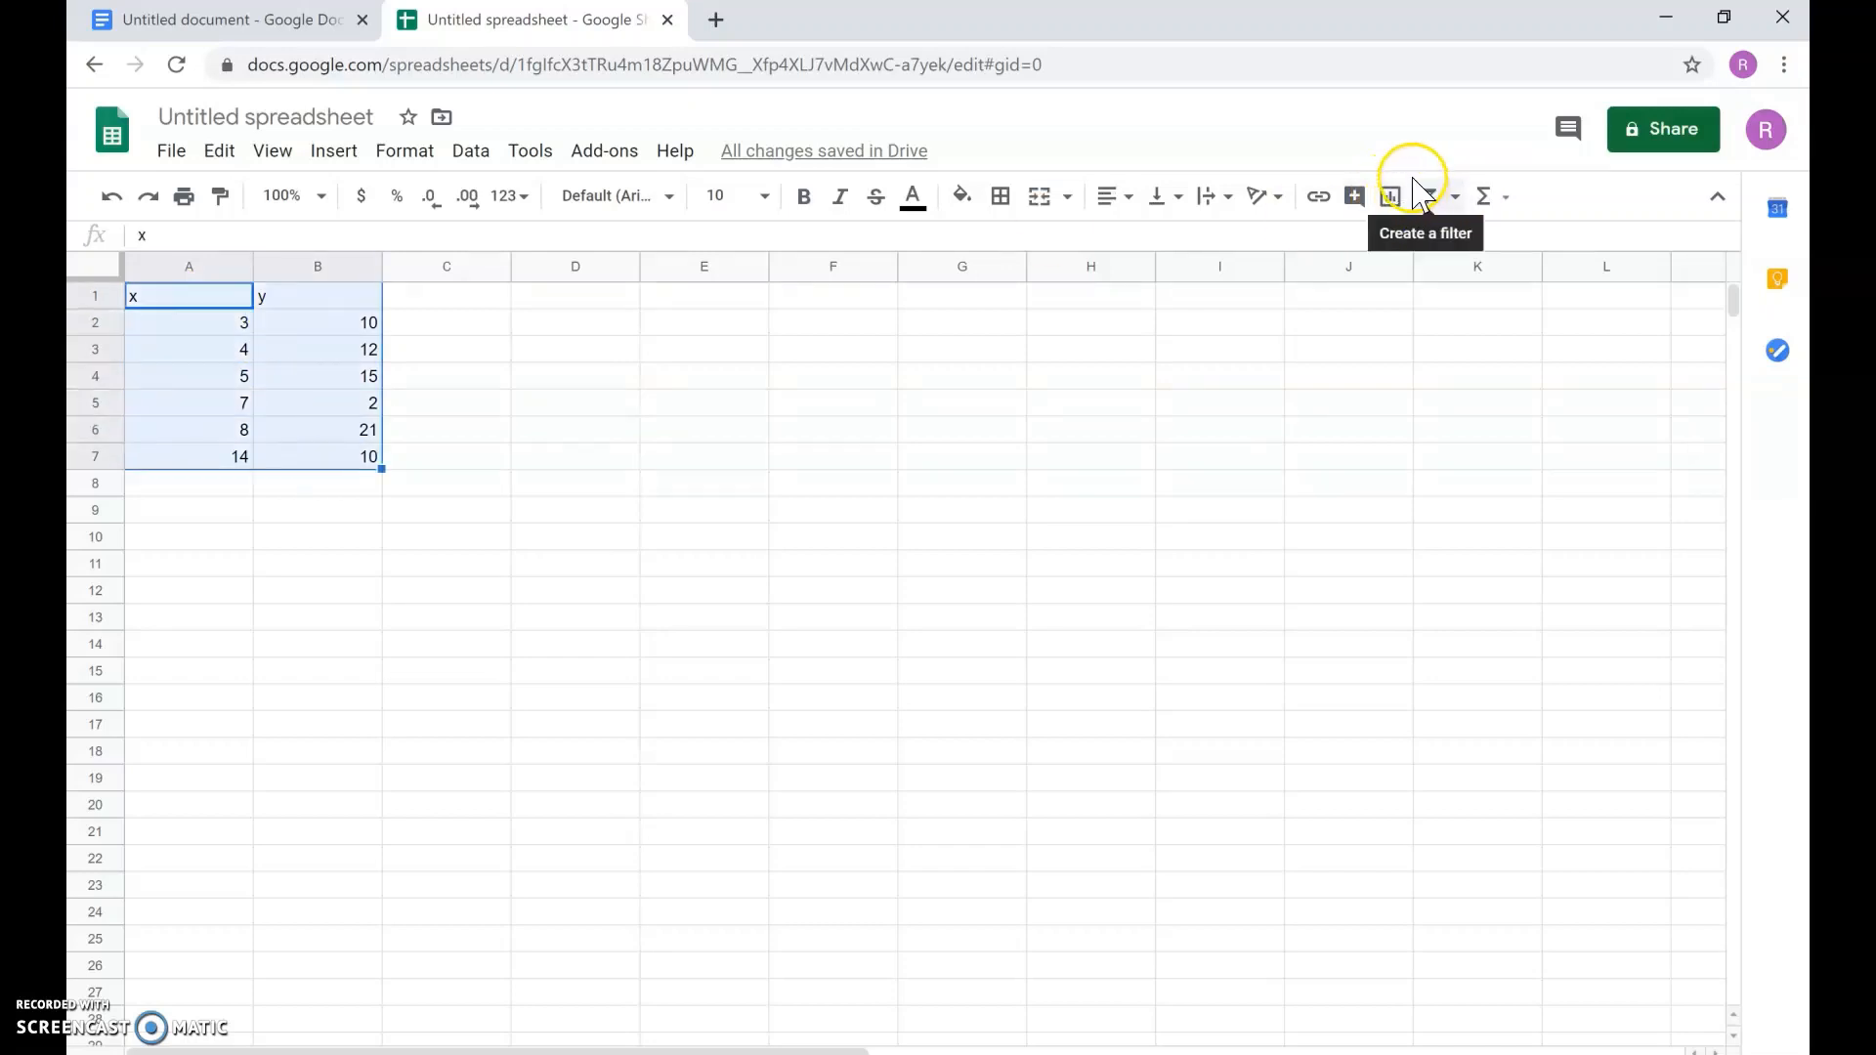
{"action": "left_click", "coordinate": [1391, 199]}
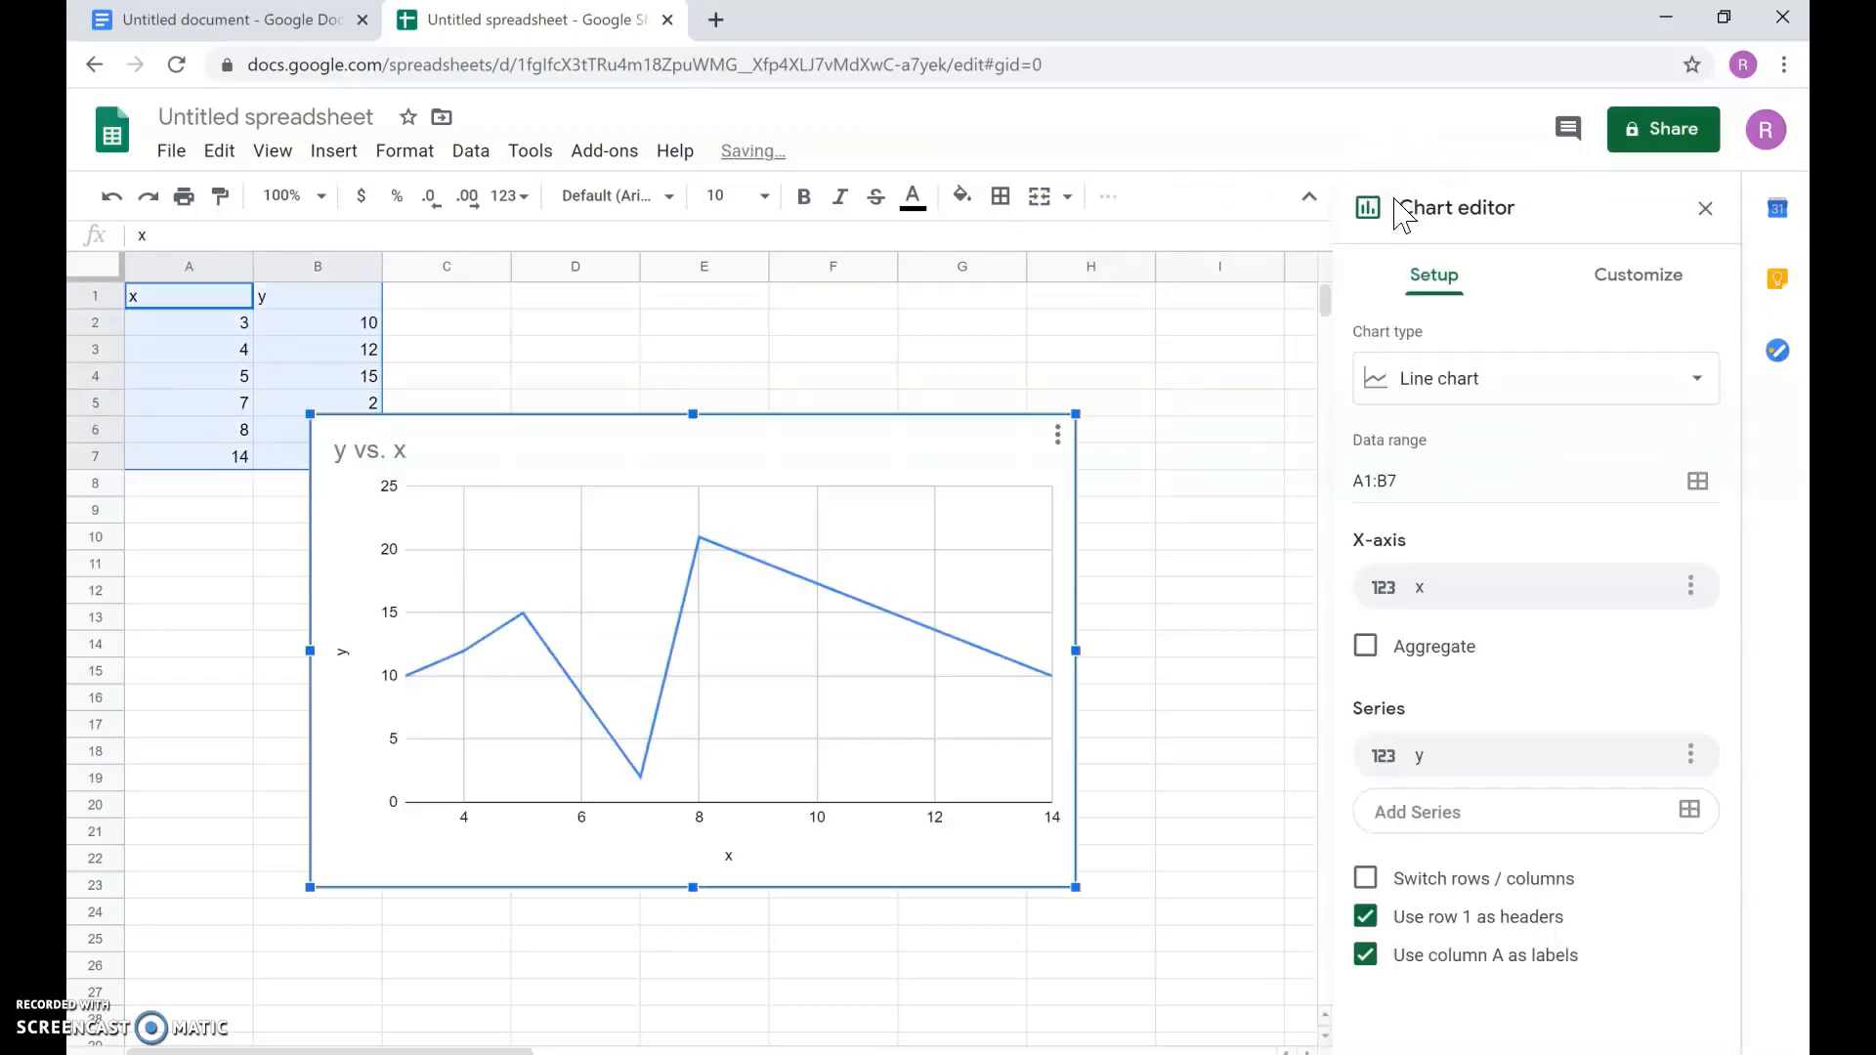
{"action": "left_click", "coordinate": [1481, 380]}
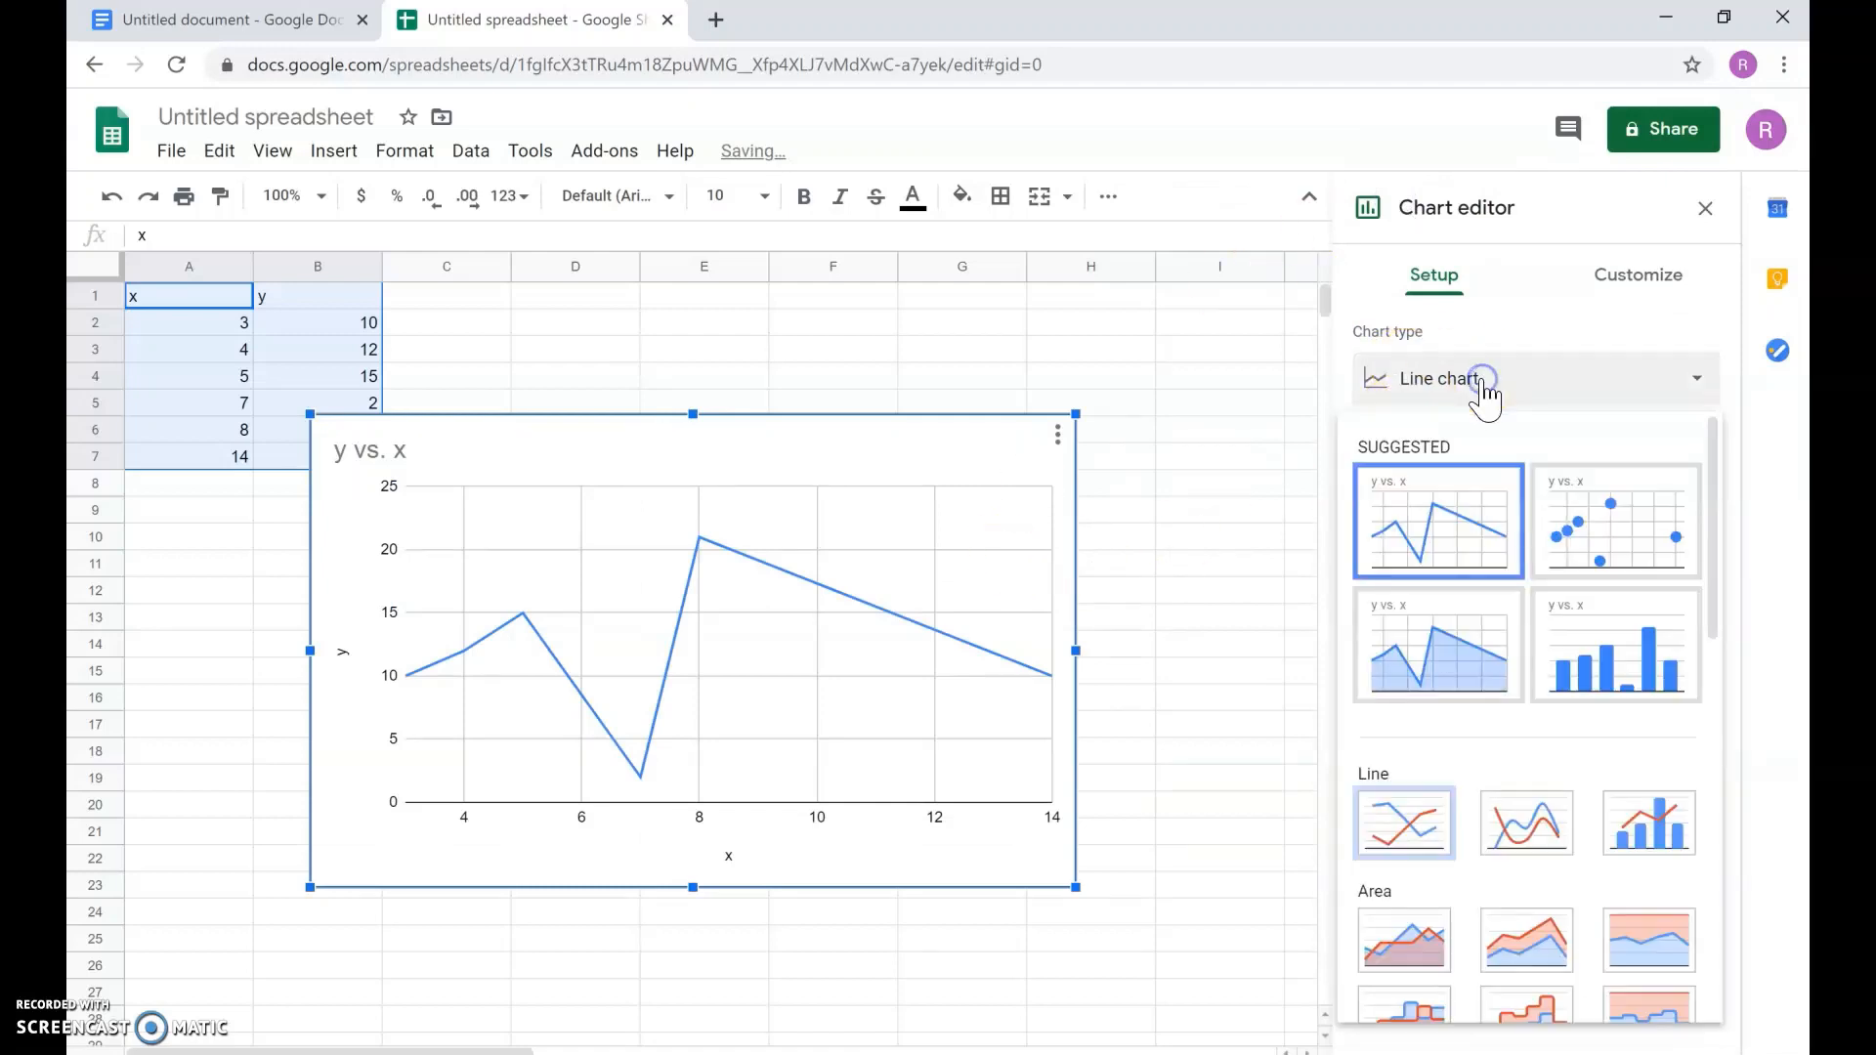
{"action": "left_click", "coordinate": [1604, 497]}
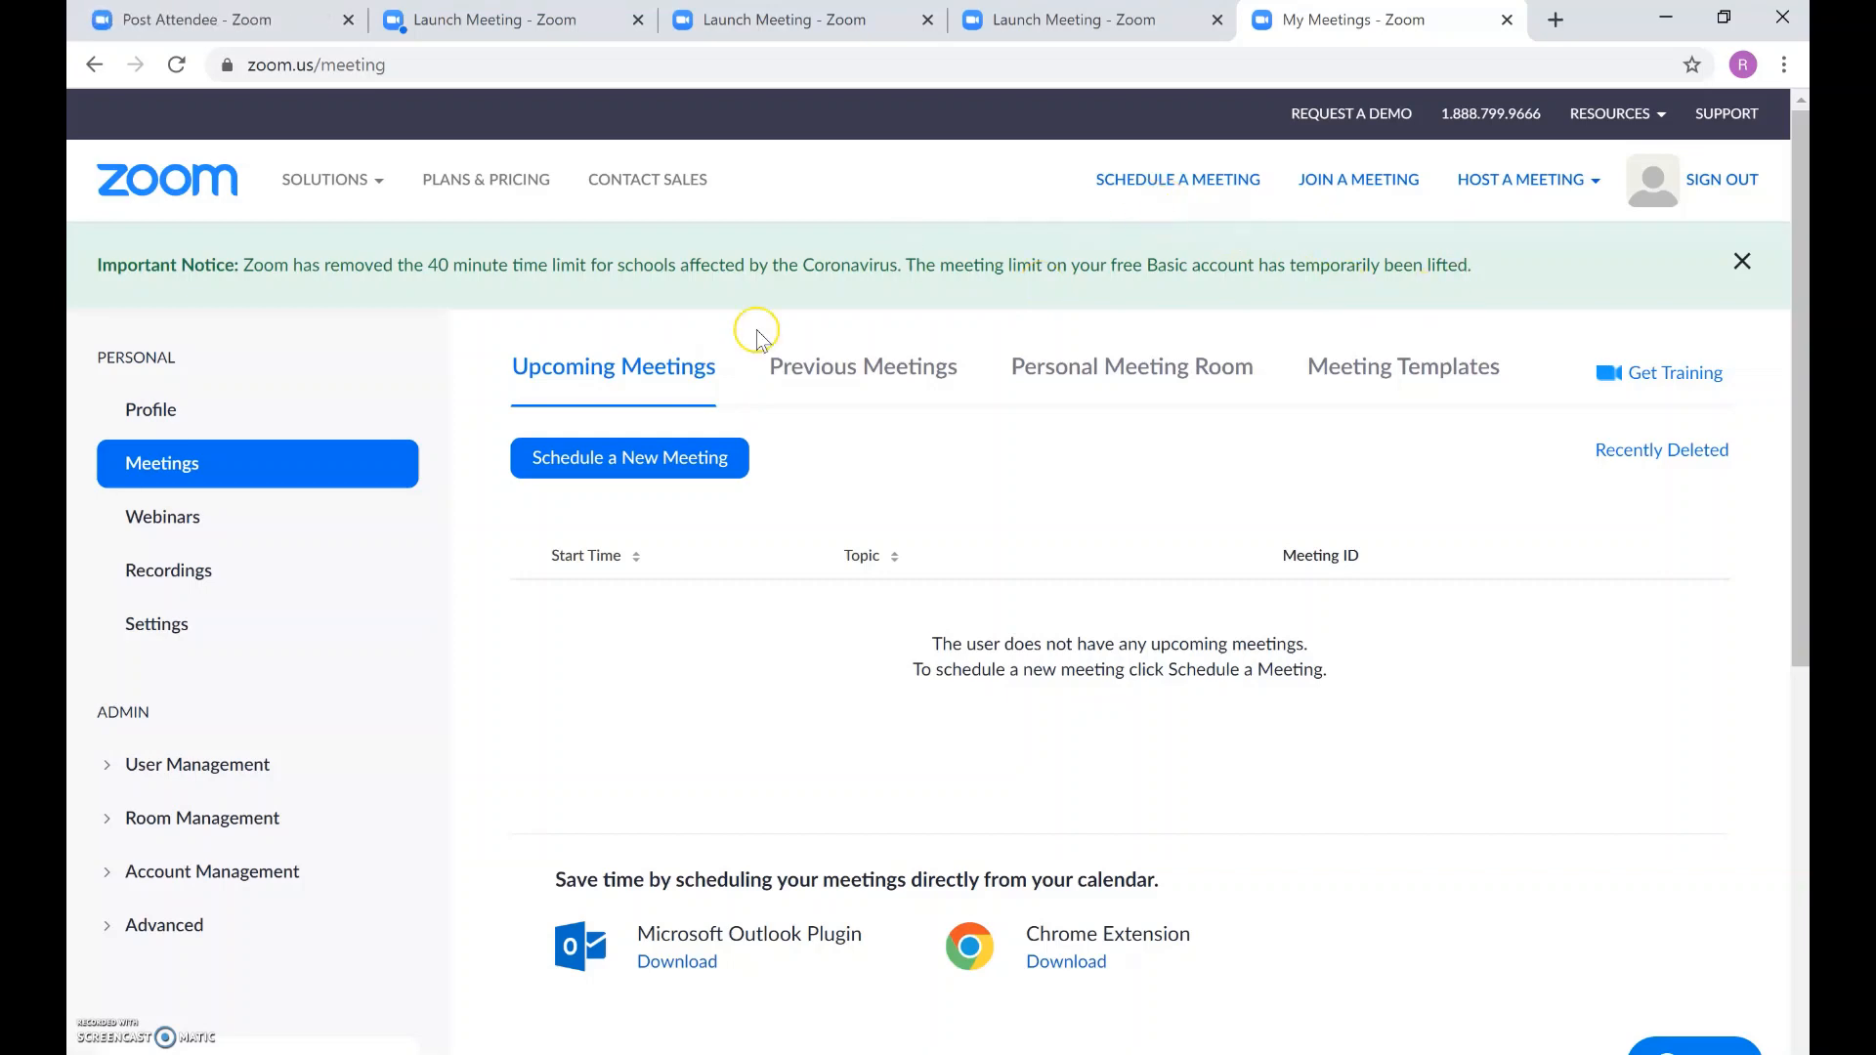
Step: Start a new meeting and set its topic to 'Q/A on Triangle Similarity'
{"action": "left_click", "coordinate": [210, 400]}
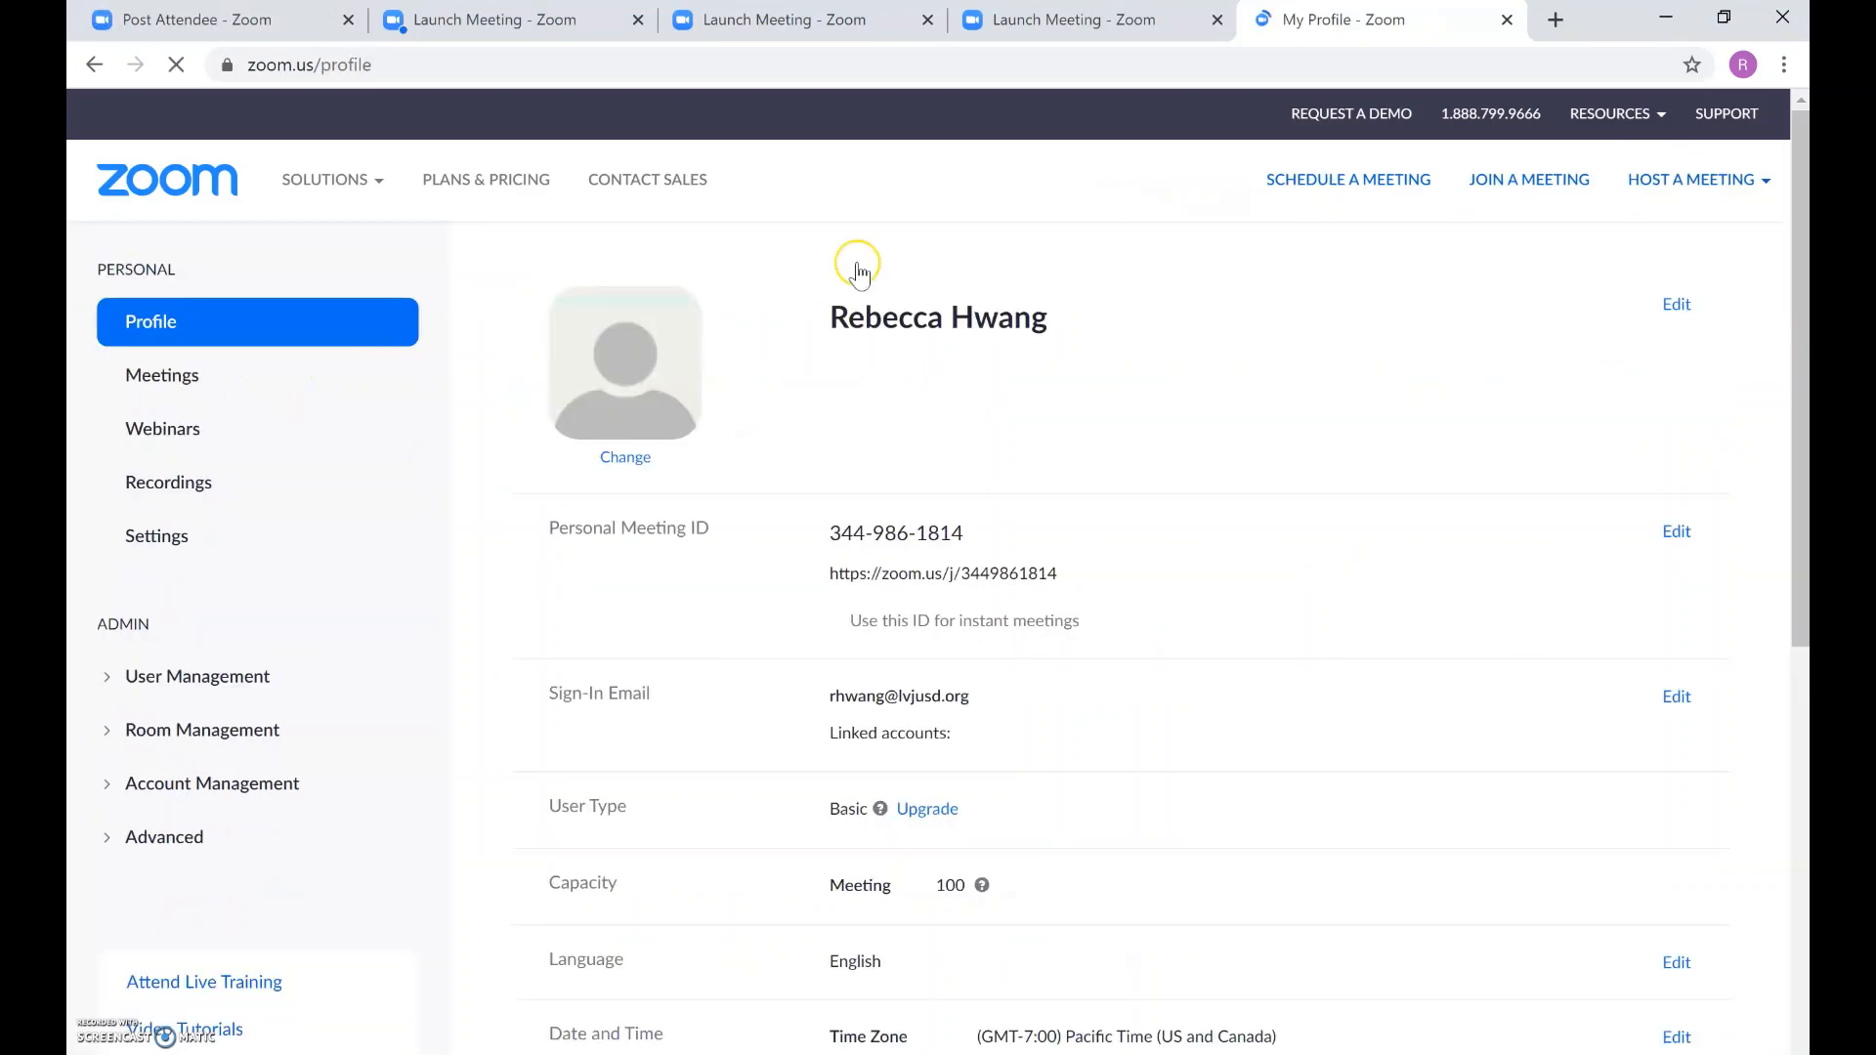
{"action": "left_click", "coordinate": [1183, 192]}
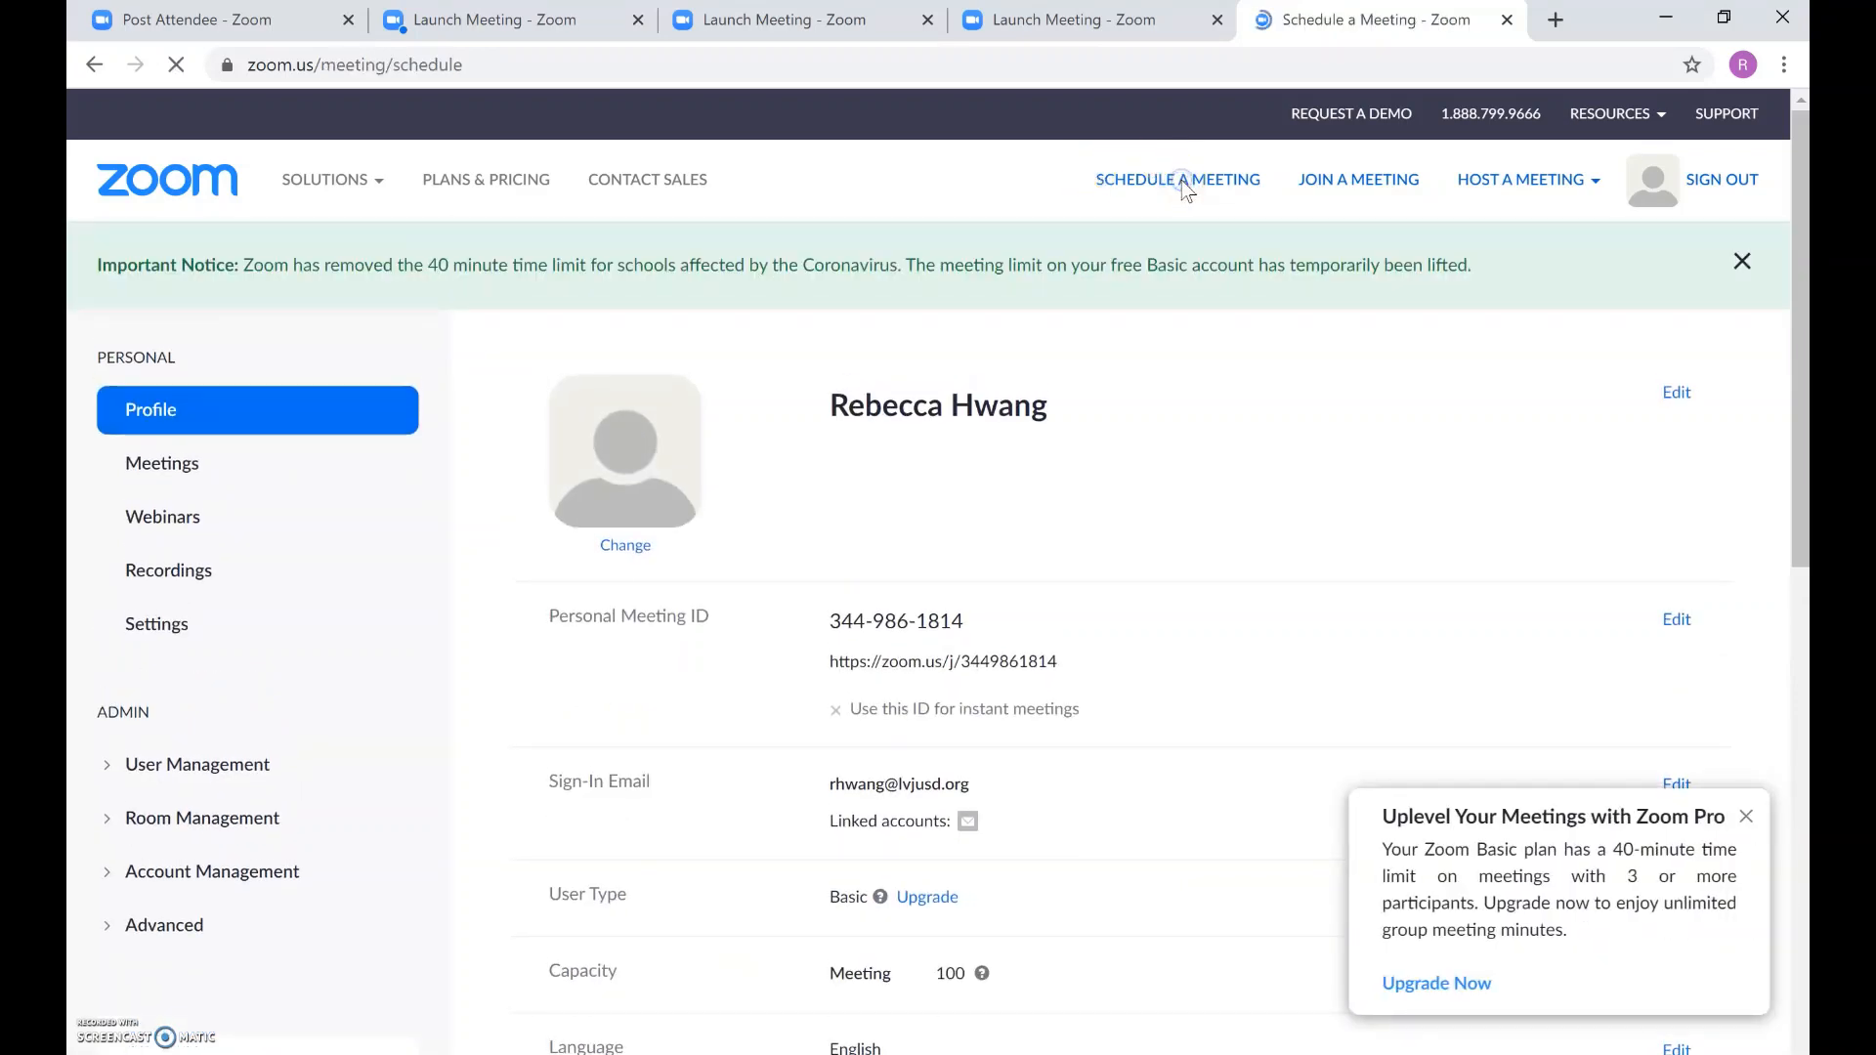
{"action": "left_click", "coordinate": [922, 505]}
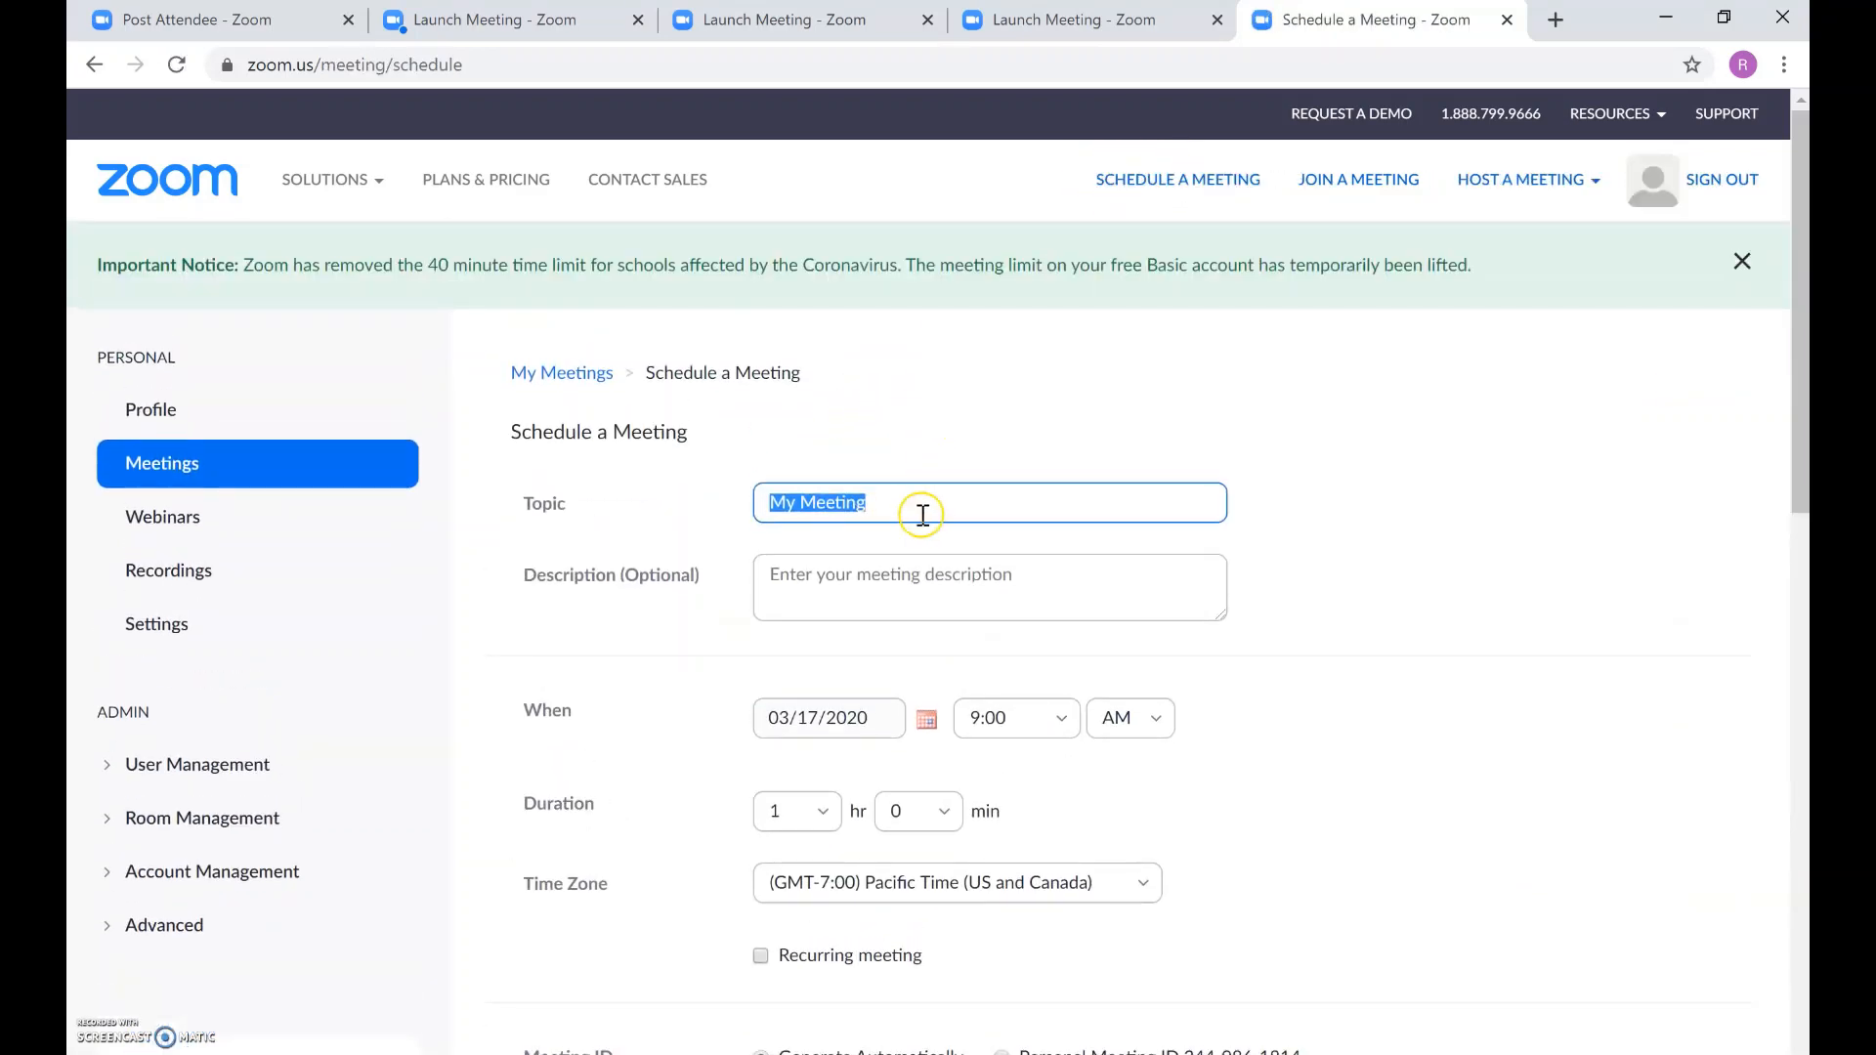
{"action": "left_click", "coordinate": [922, 514]}
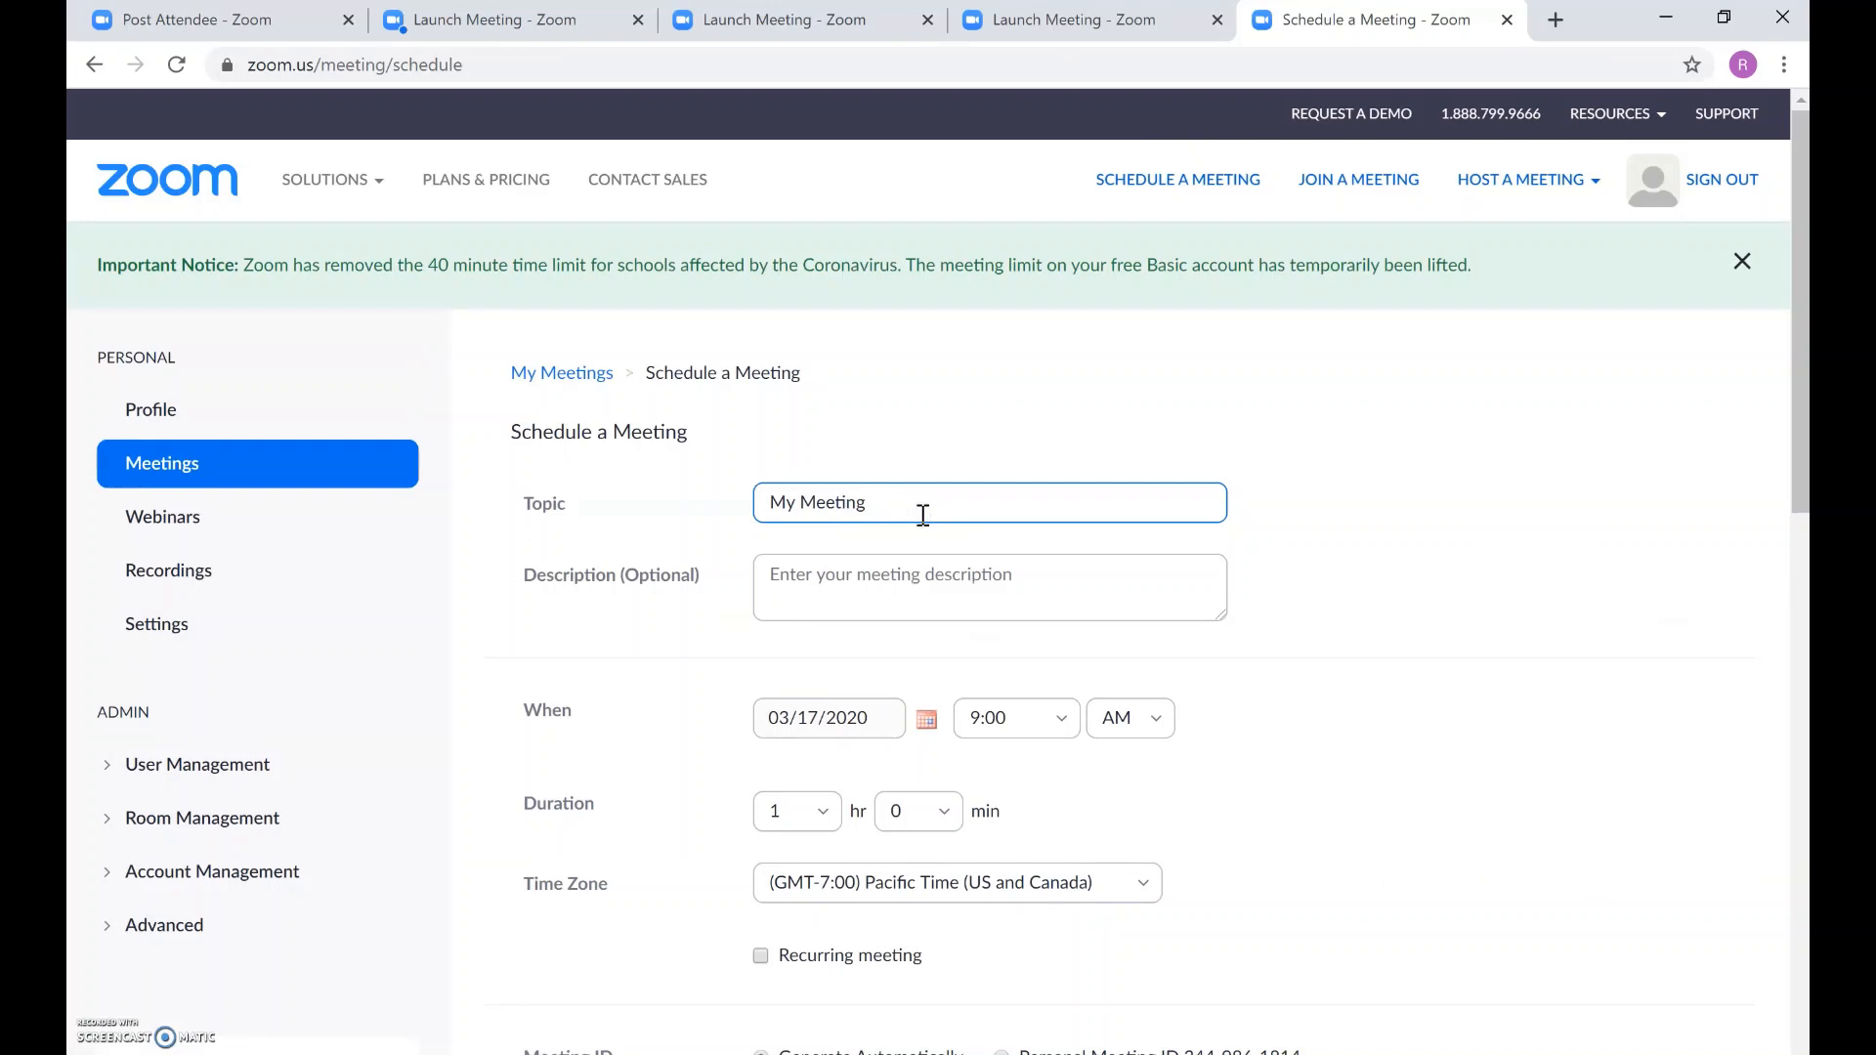
{"action": "key", "text": "BackSpace"}
{"action": "key", "text": "BackSpace"}
{"action": "key", "text": "BackSpace"}
{"action": "key", "text": "BackSpace"}
{"action": "key", "text": "BackSpace"}
{"action": "key", "text": "BackSpace"}
{"action": "key", "text": "BackSpace"}
{"action": "key", "text": "BackSpace"}
{"action": "key", "text": "BackSpace"}
{"action": "key", "text": "BackSpace"}
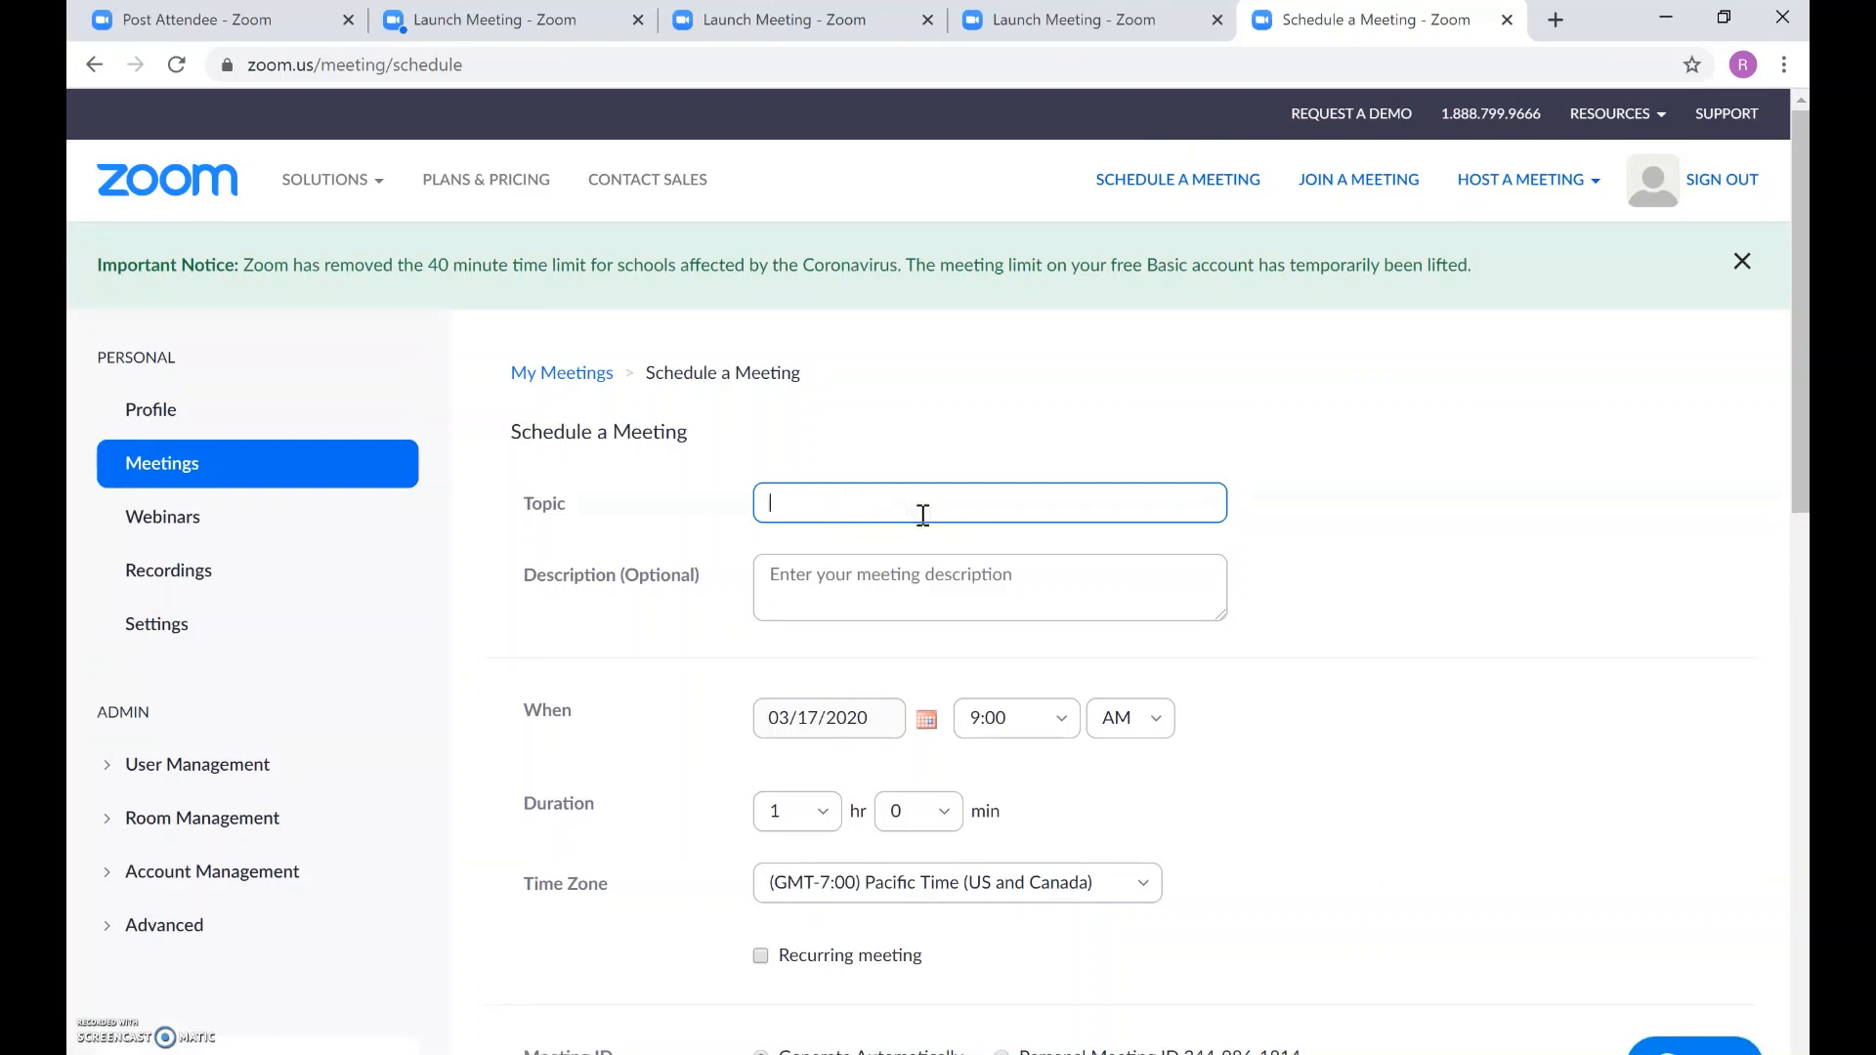
{"action": "type", "text": "Q/A on Triangle Similarity"}
Step: Set the meeting date to 03/18/2020 with a 10:00 AM start time
{"action": "left_click", "coordinate": [924, 721]}
{"action": "left_click", "coordinate": [880, 874]}
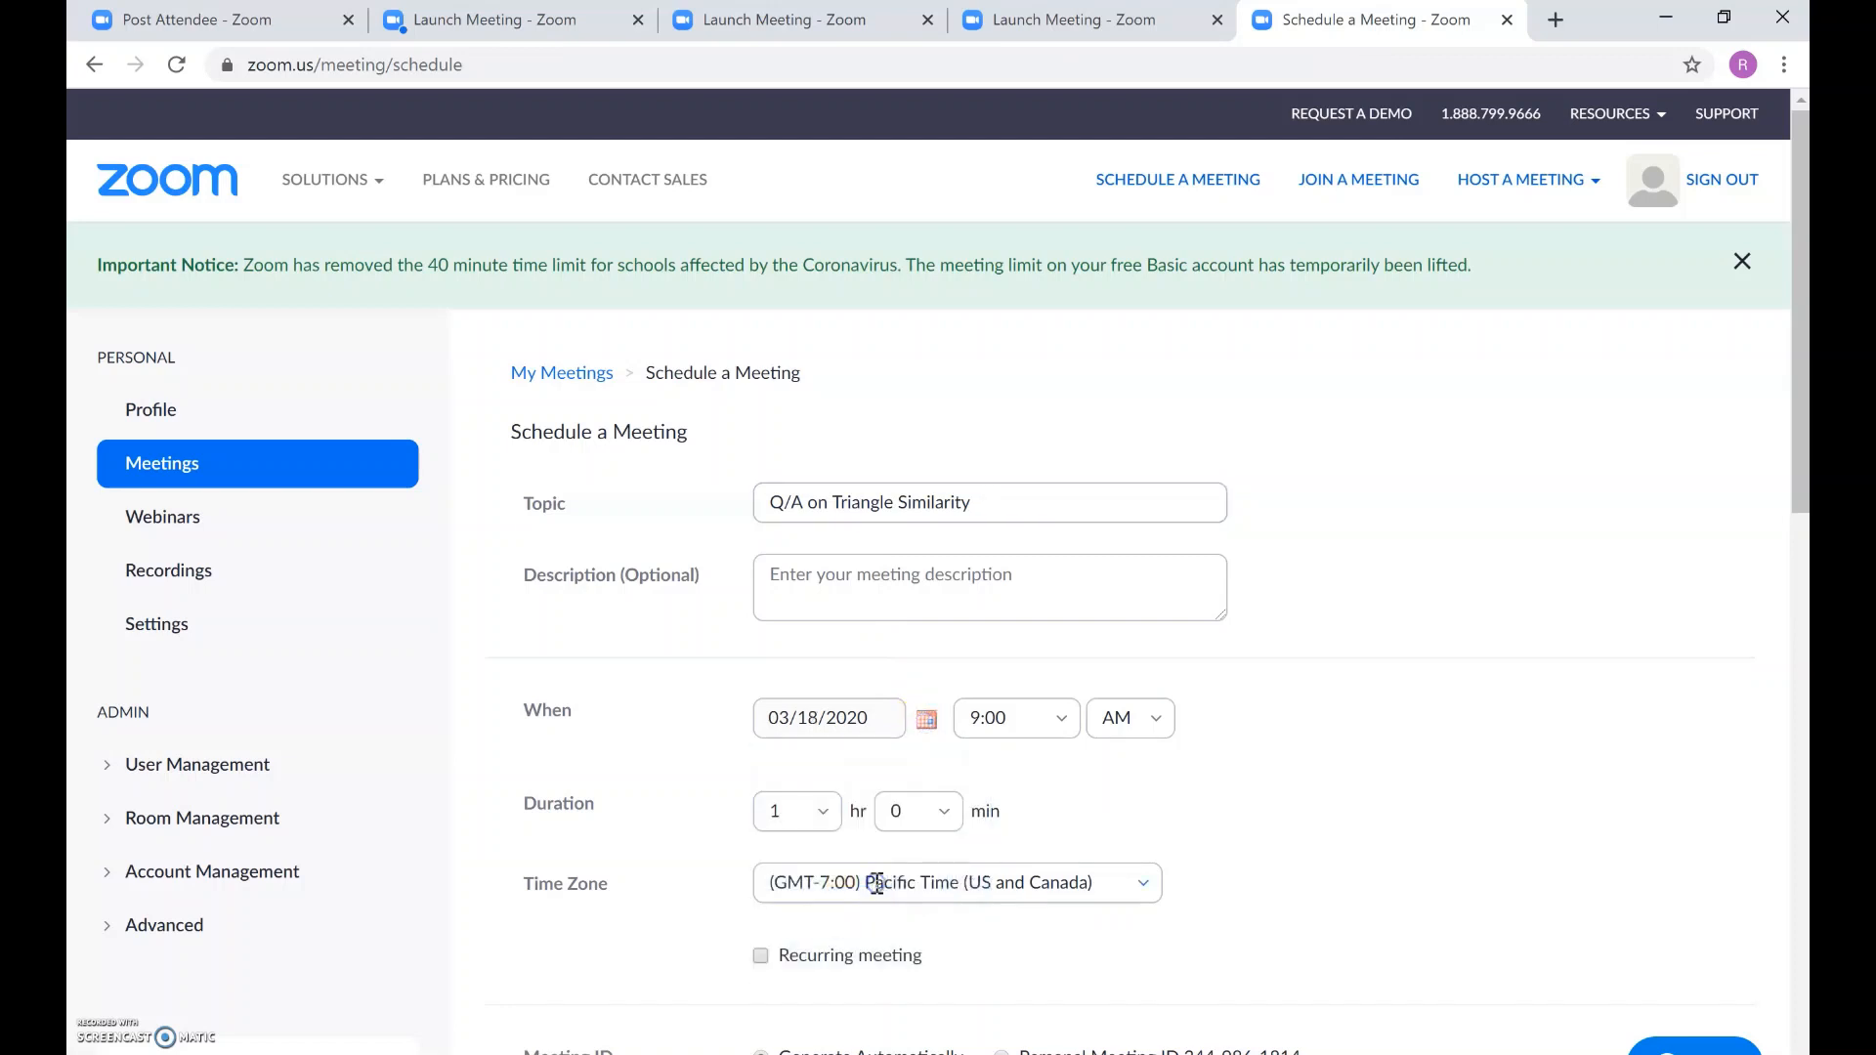
{"action": "left_click", "coordinate": [1072, 728]}
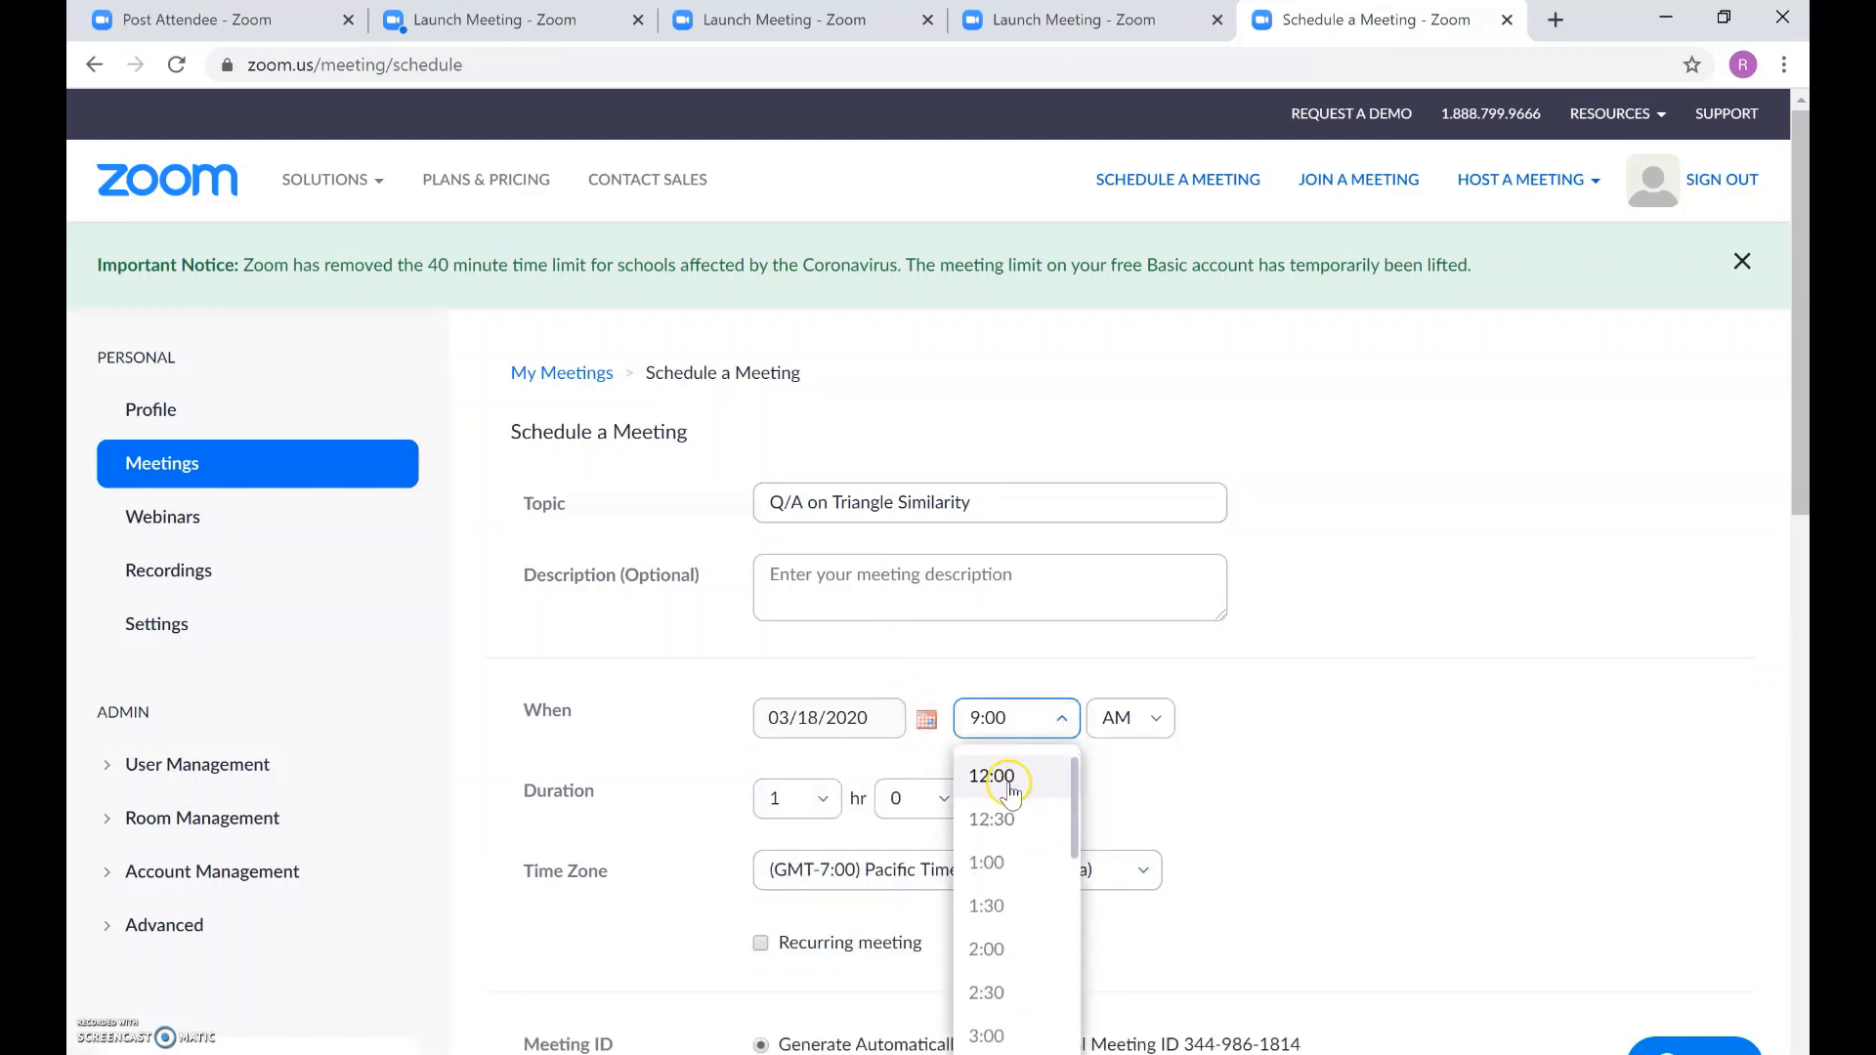
{"action": "scroll", "coordinate": [1016, 909], "scroll_direction": "down", "scroll_amount": 3}
{"action": "scroll", "coordinate": [1016, 909], "scroll_direction": "down", "scroll_amount": 4}
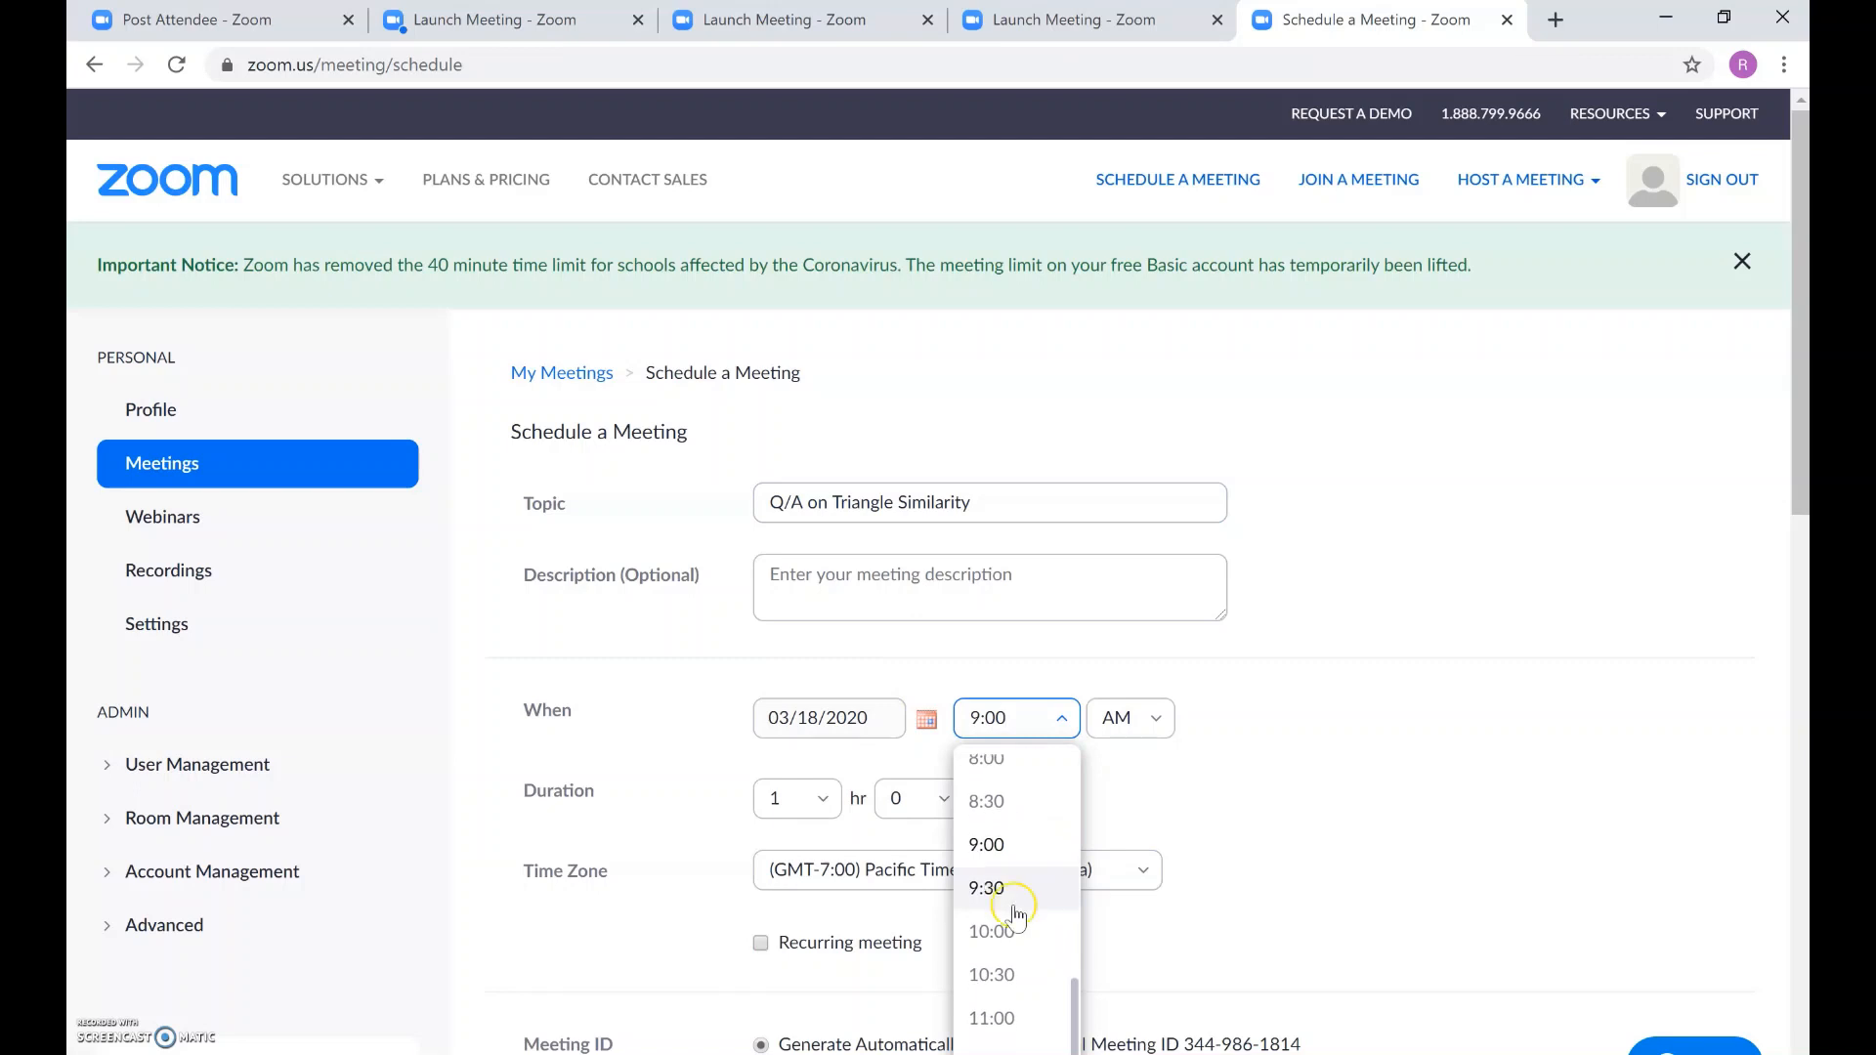
{"action": "left_click", "coordinate": [1004, 935]}
Step: Set the meeting duration to 0 hr 30 min
{"action": "left_click", "coordinate": [781, 798]}
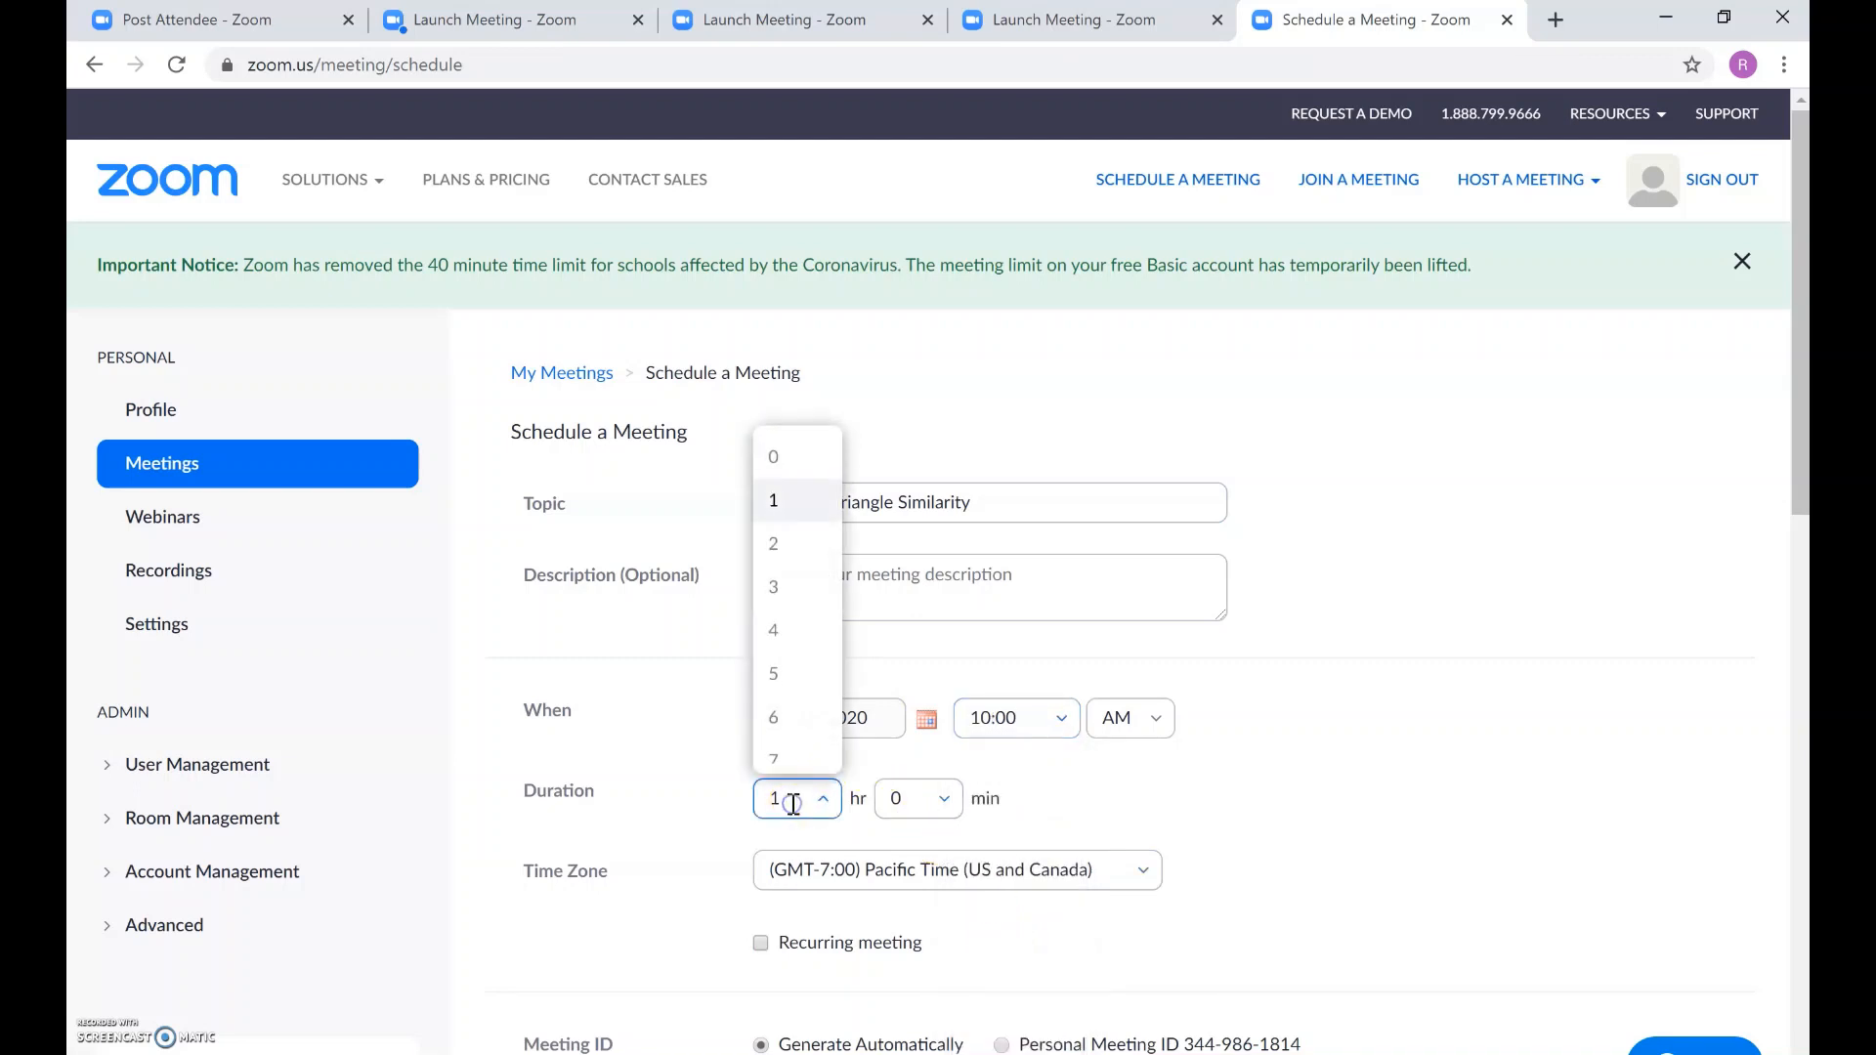
{"action": "left_click", "coordinate": [782, 451]}
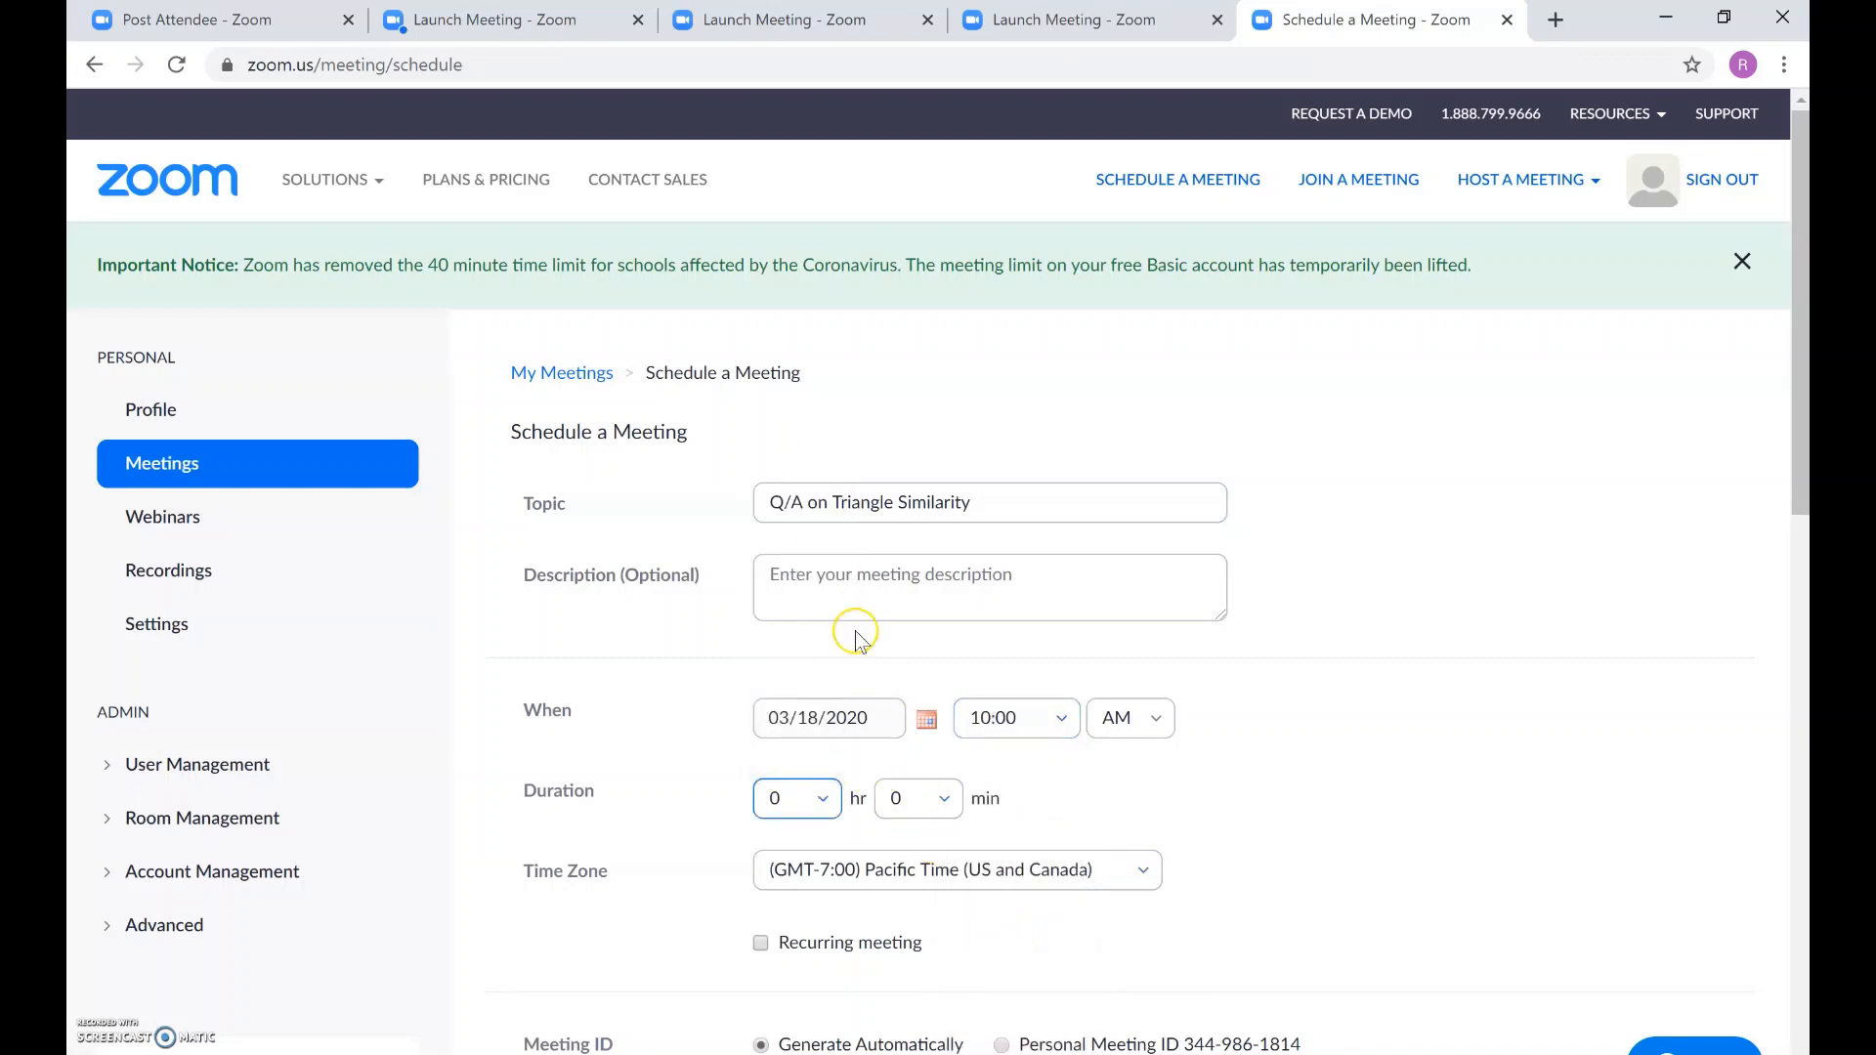
{"action": "left_click", "coordinate": [896, 795]}
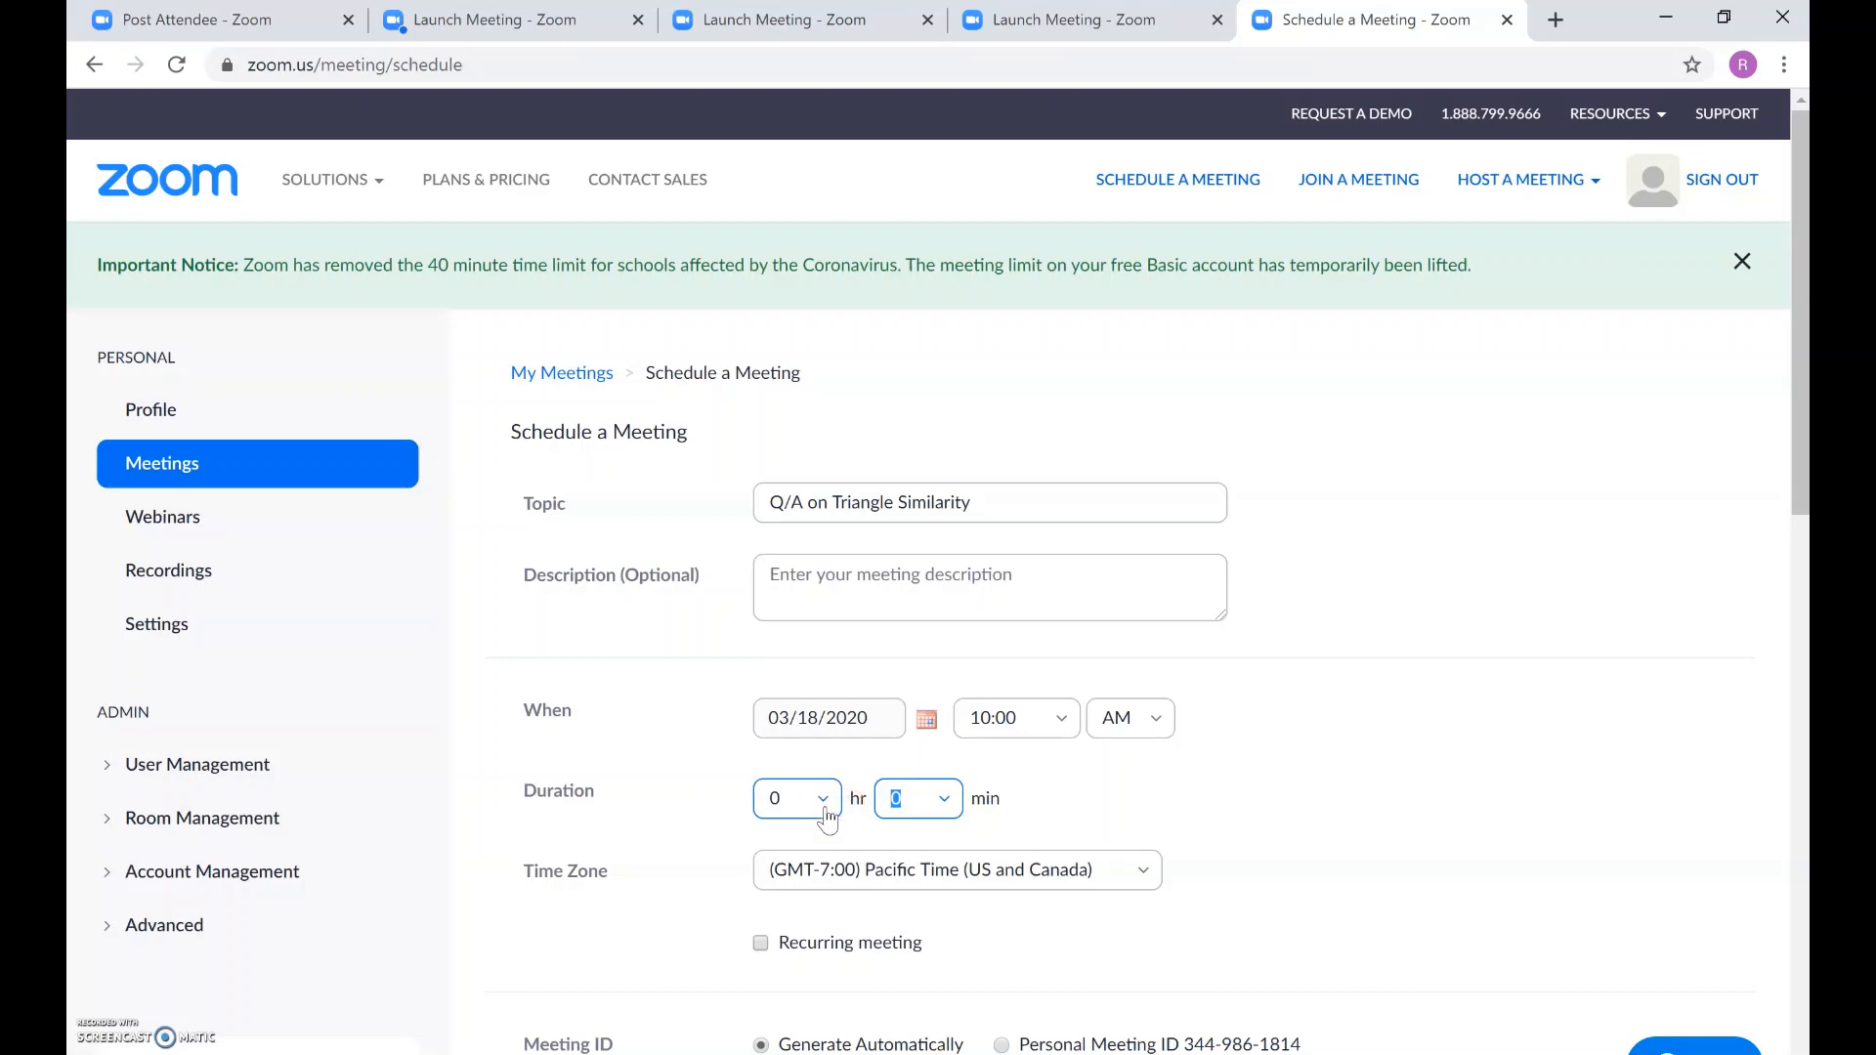
{"action": "left_click", "coordinate": [924, 798]}
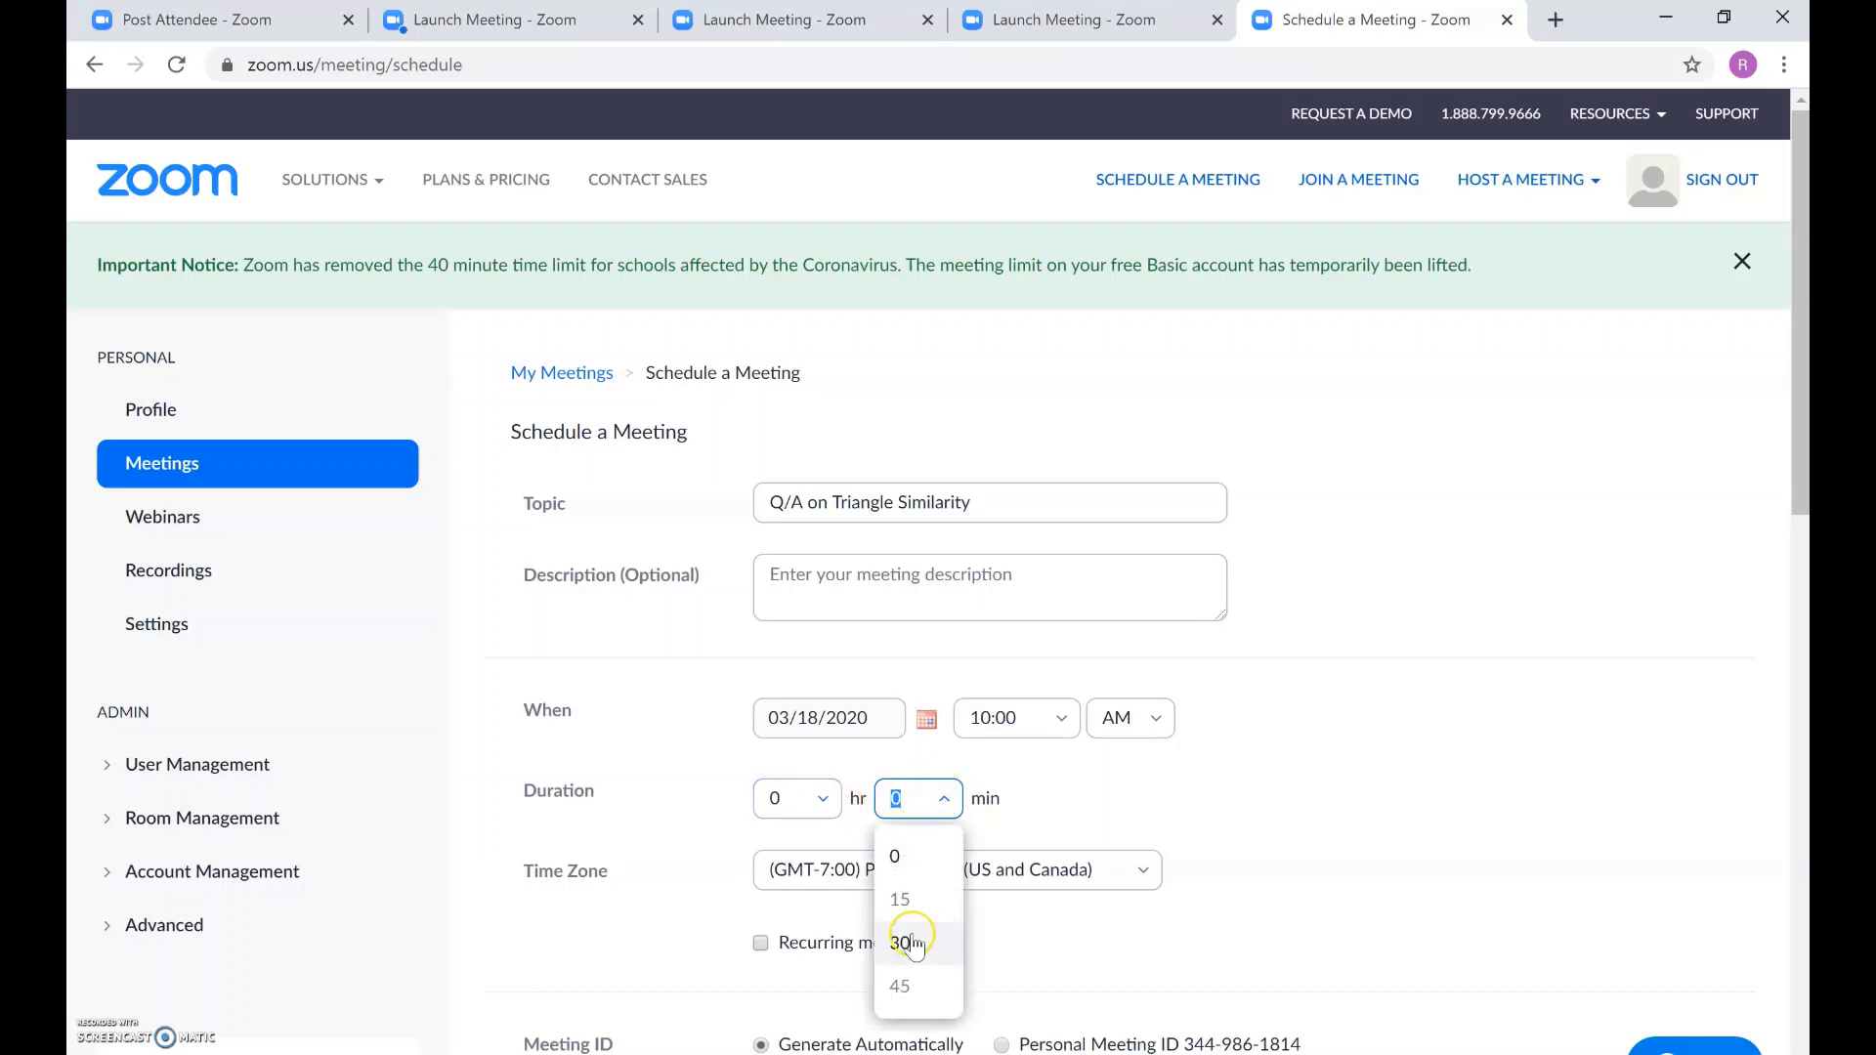
{"action": "left_click", "coordinate": [913, 934]}
{"action": "left_click", "coordinate": [772, 901]}
{"action": "scroll", "coordinate": [772, 907], "scroll_direction": "down", "scroll_amount": 1}
{"action": "scroll", "coordinate": [770, 904], "scroll_direction": "down", "scroll_amount": 2}
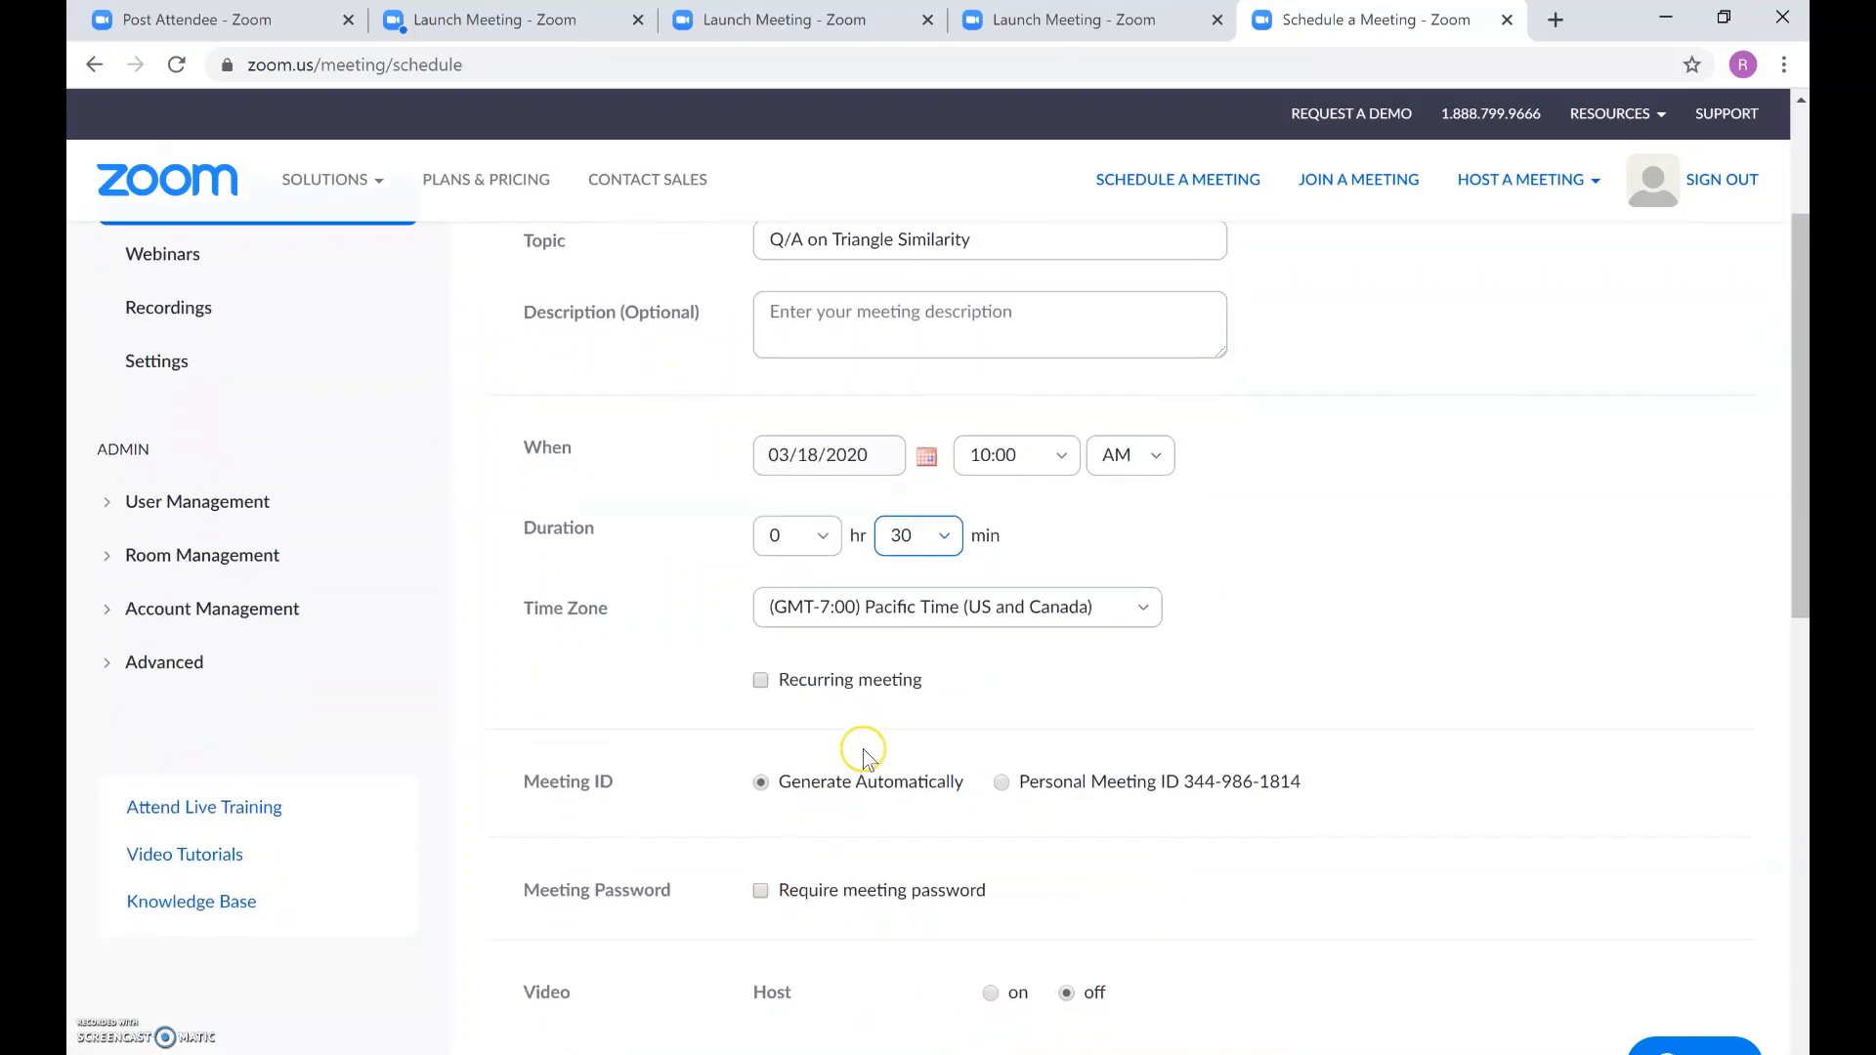
Step: Enable automatic local recording and save the Q/A on Triangle Similarity meeting
{"action": "scroll", "coordinate": [862, 752], "scroll_direction": "down", "scroll_amount": 2}
{"action": "scroll", "coordinate": [867, 760], "scroll_direction": "down", "scroll_amount": 1}
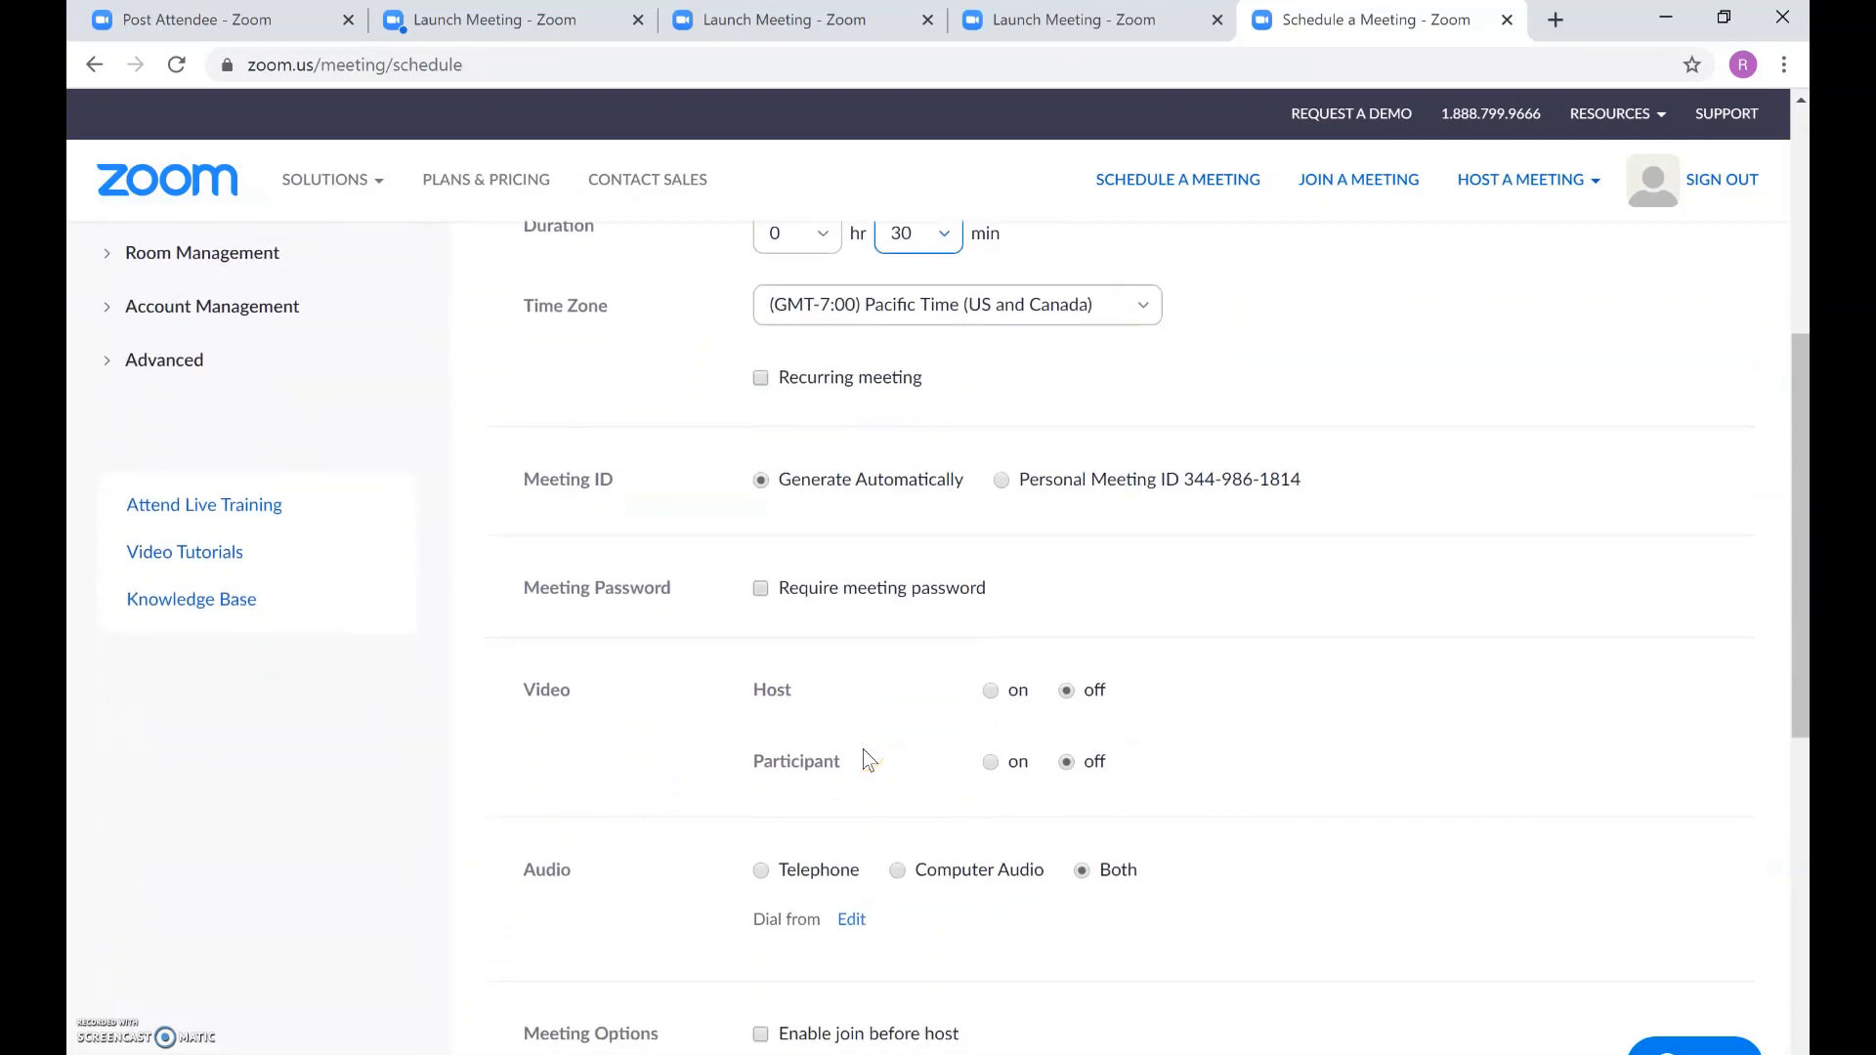
{"action": "scroll", "coordinate": [867, 759], "scroll_direction": "down", "scroll_amount": 1}
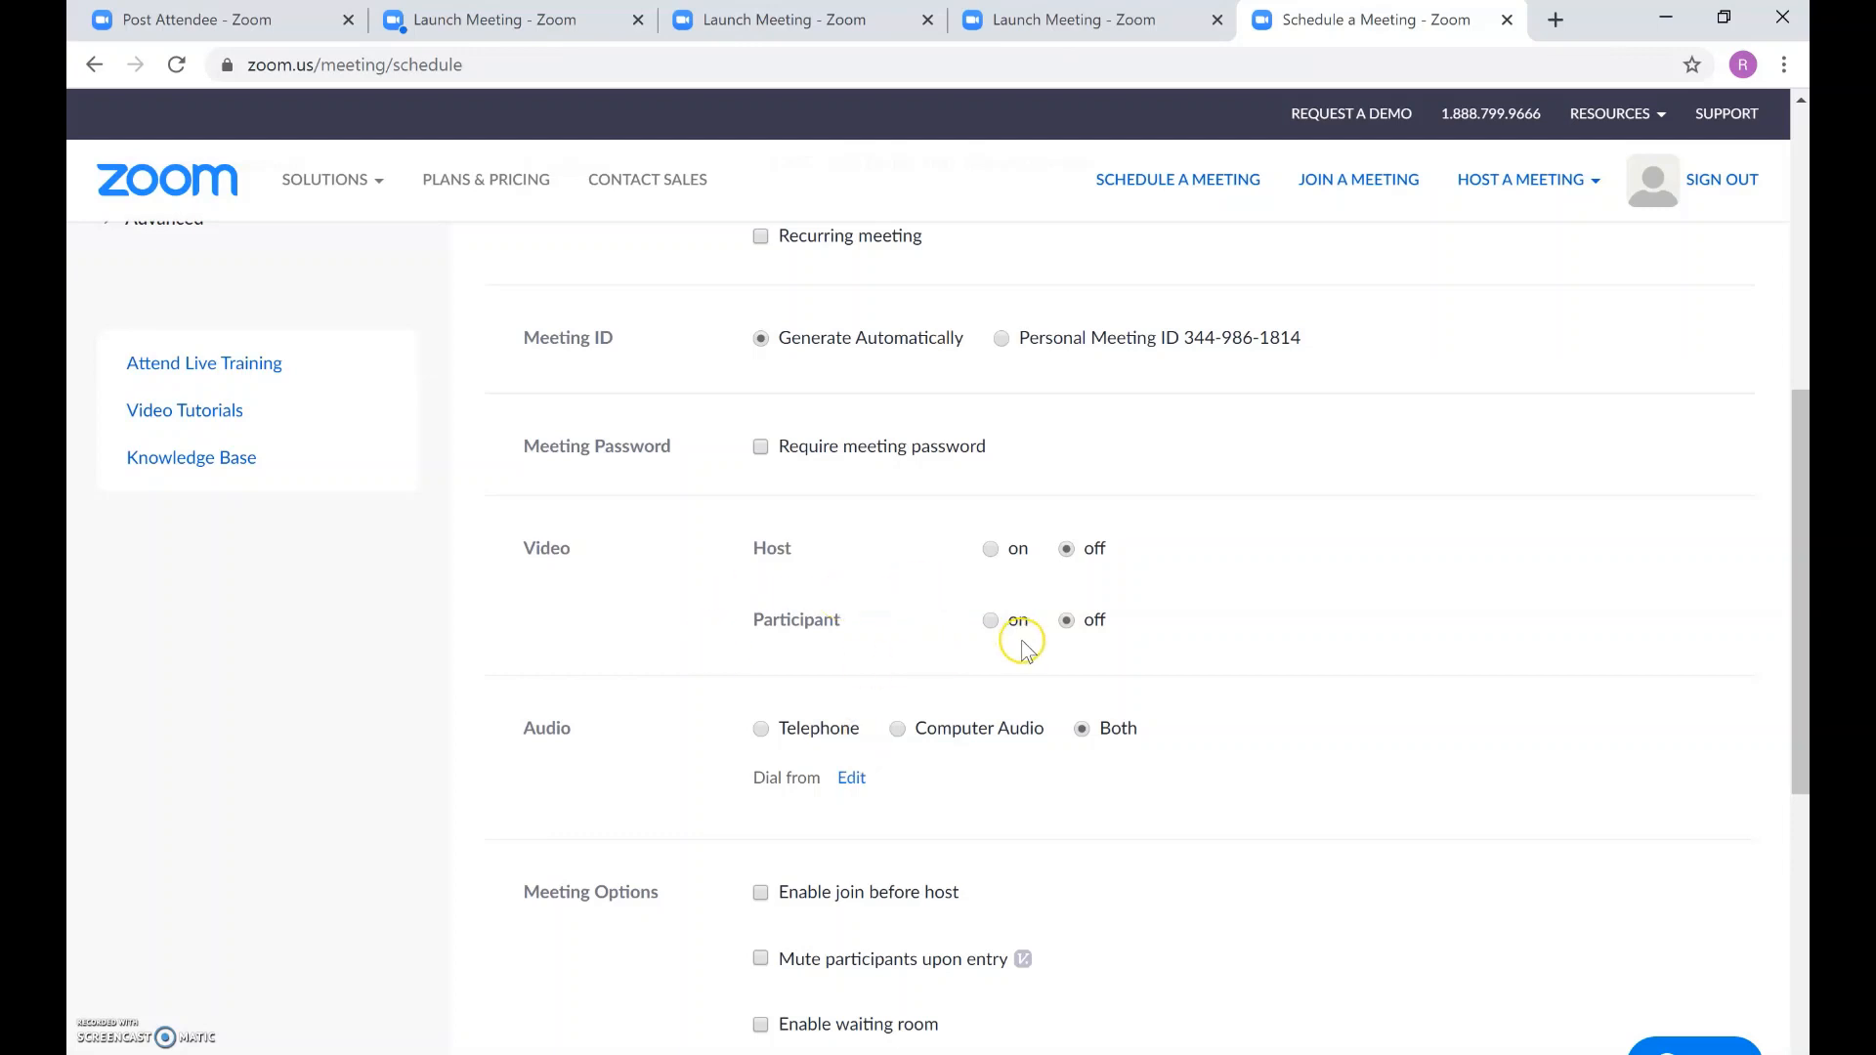
{"action": "scroll", "coordinate": [892, 645], "scroll_direction": "down", "scroll_amount": 1}
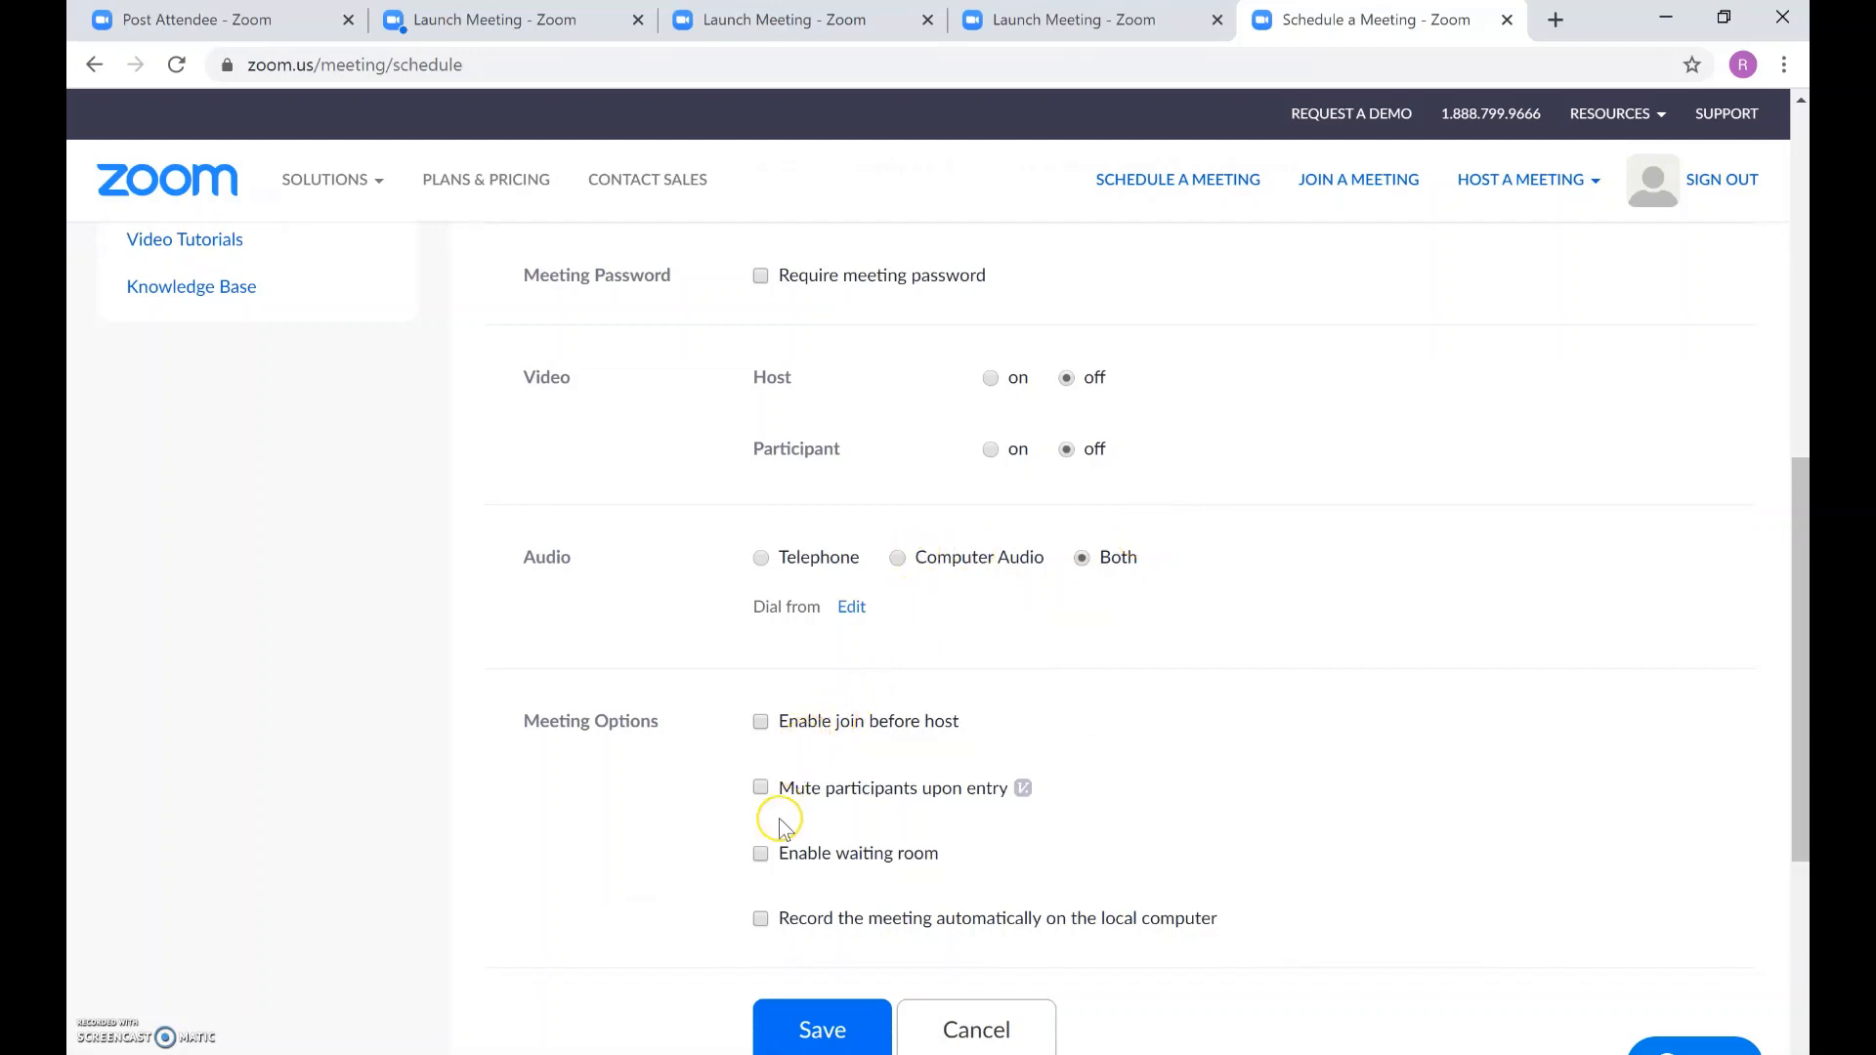
{"action": "left_click", "coordinate": [761, 918]}
{"action": "left_click", "coordinate": [799, 1036]}
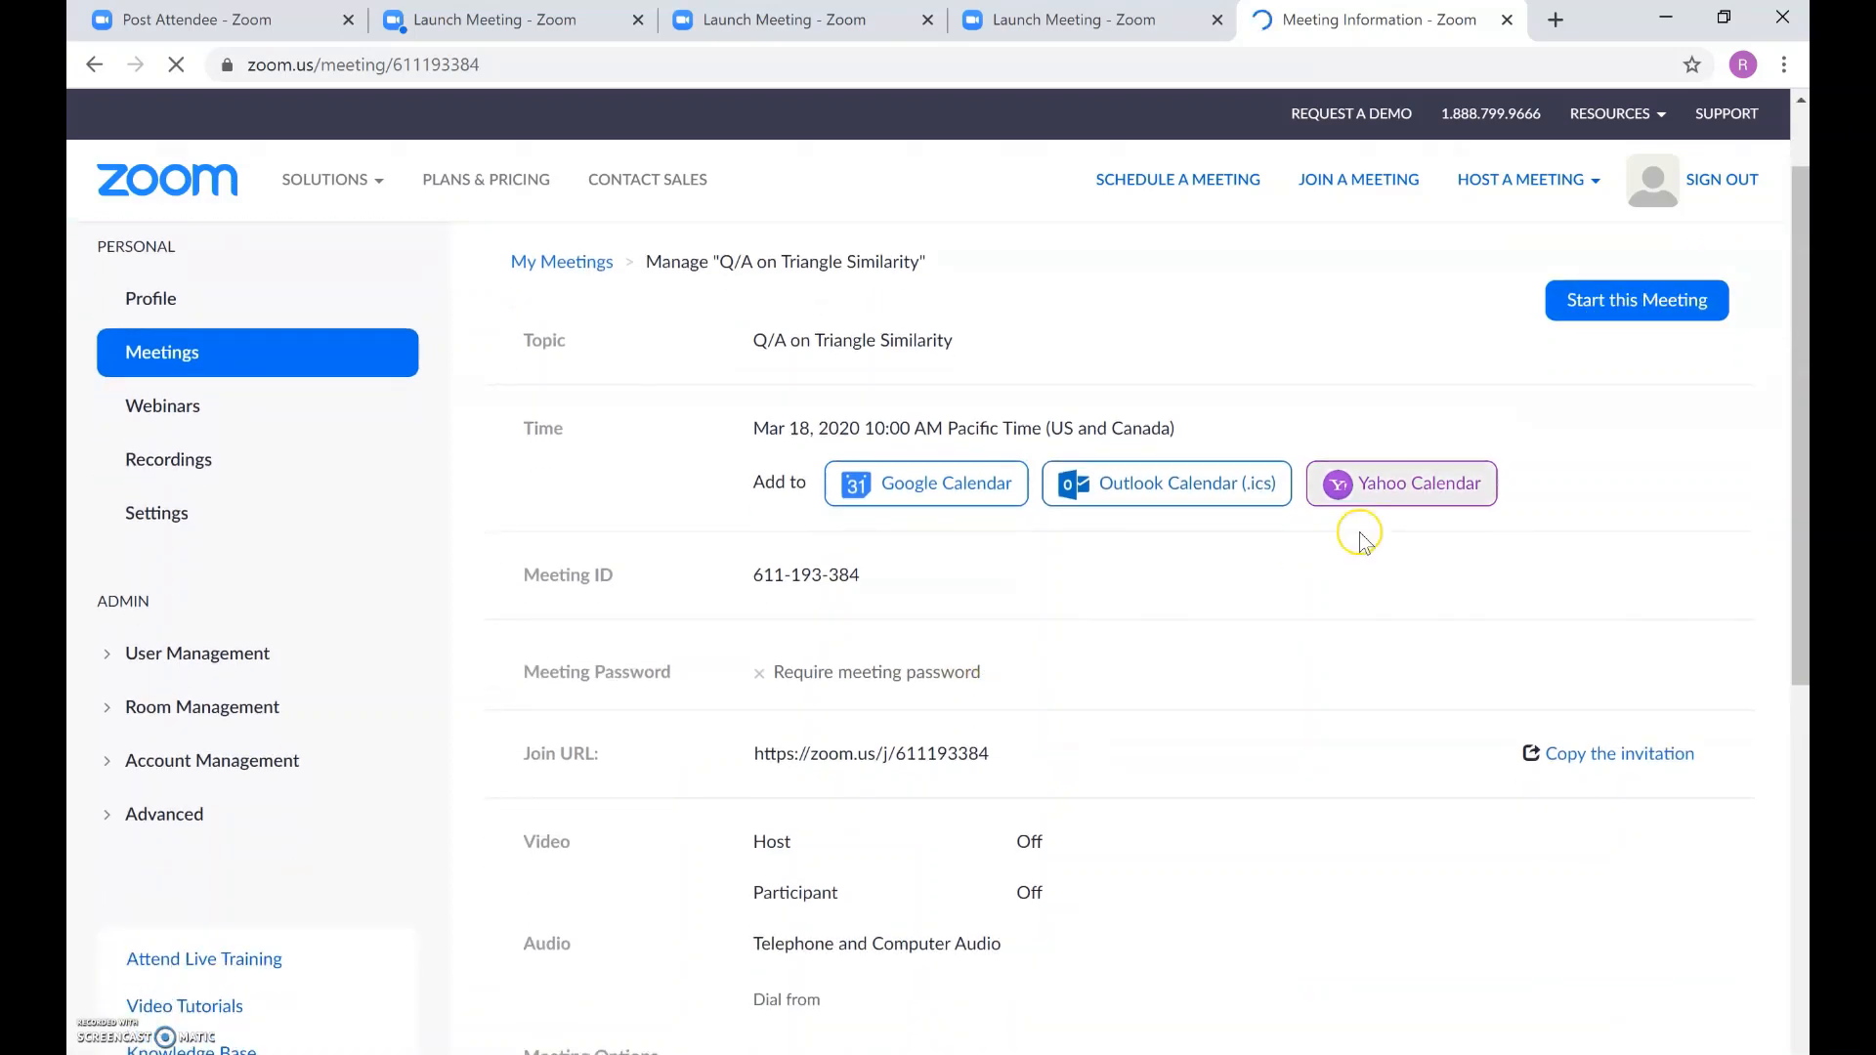
Step: Copy the meeting invitation text to the clipboard and close the invitation window
{"action": "scroll", "coordinate": [1357, 536], "scroll_direction": "down", "scroll_amount": 3}
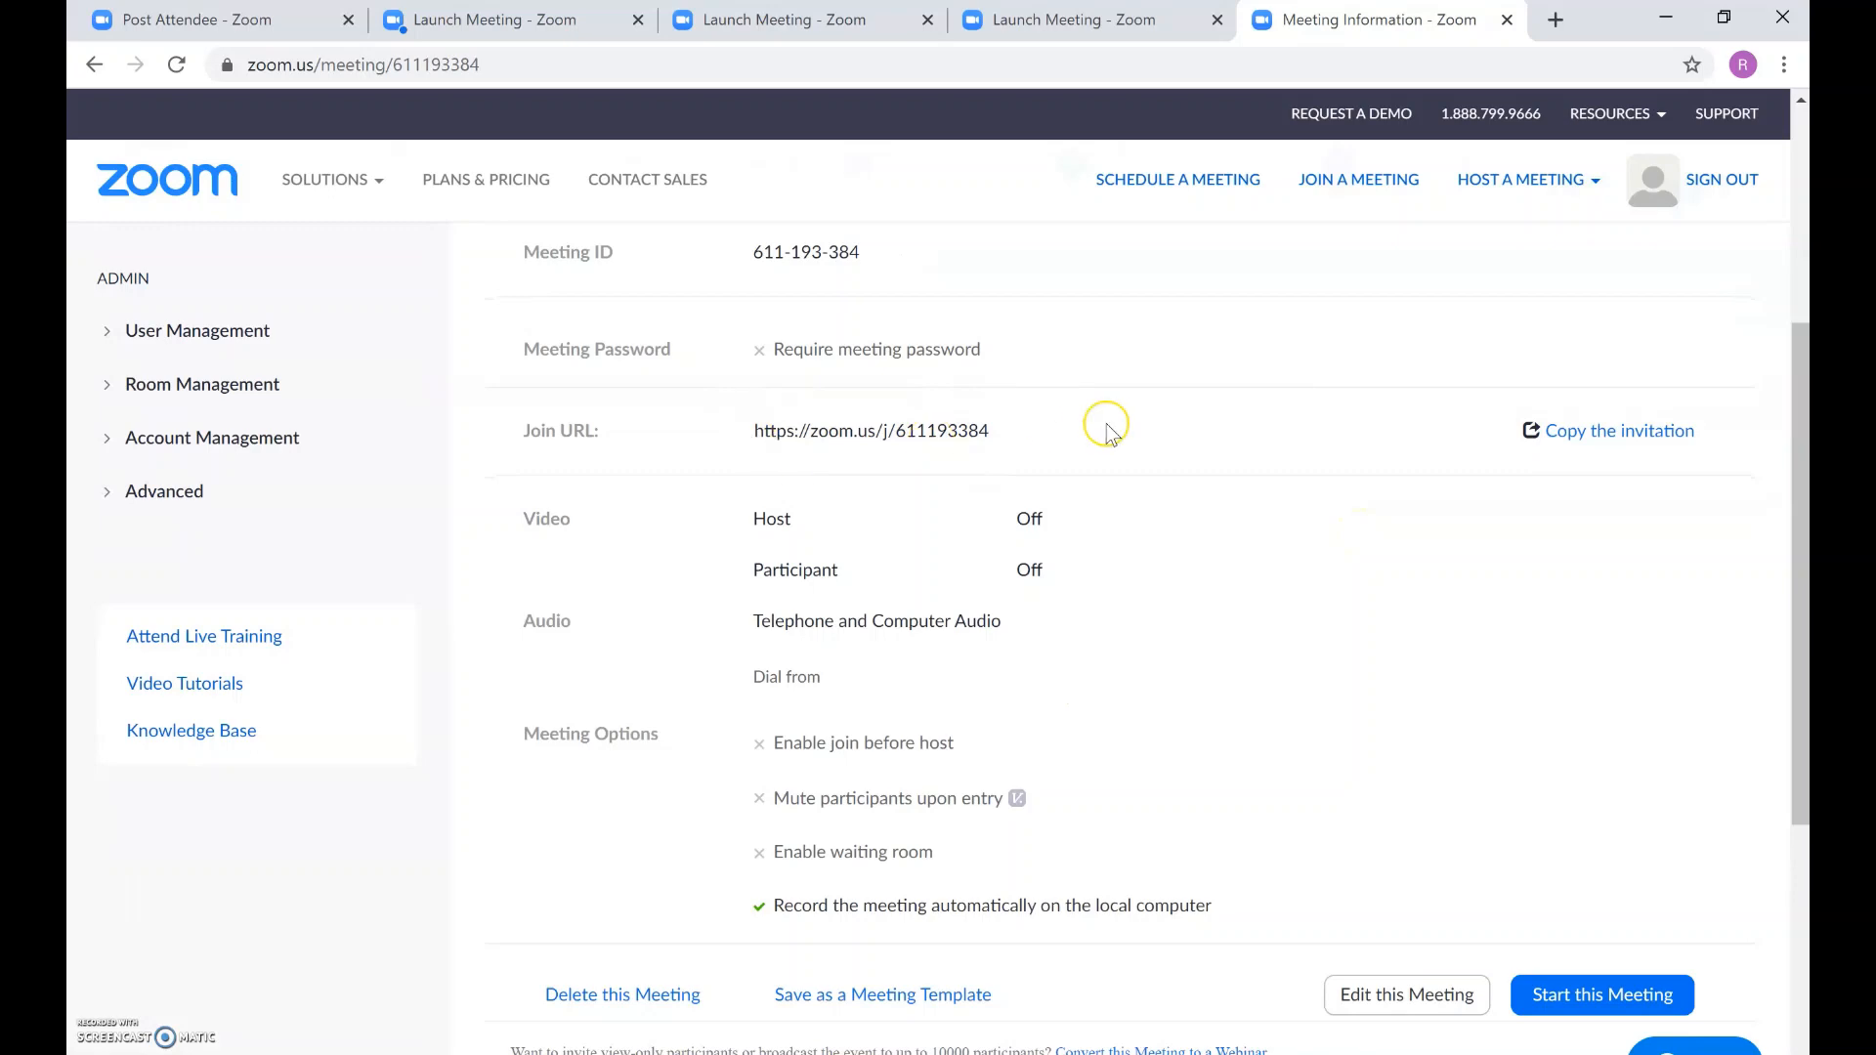
{"action": "left_click", "coordinate": [1597, 434]}
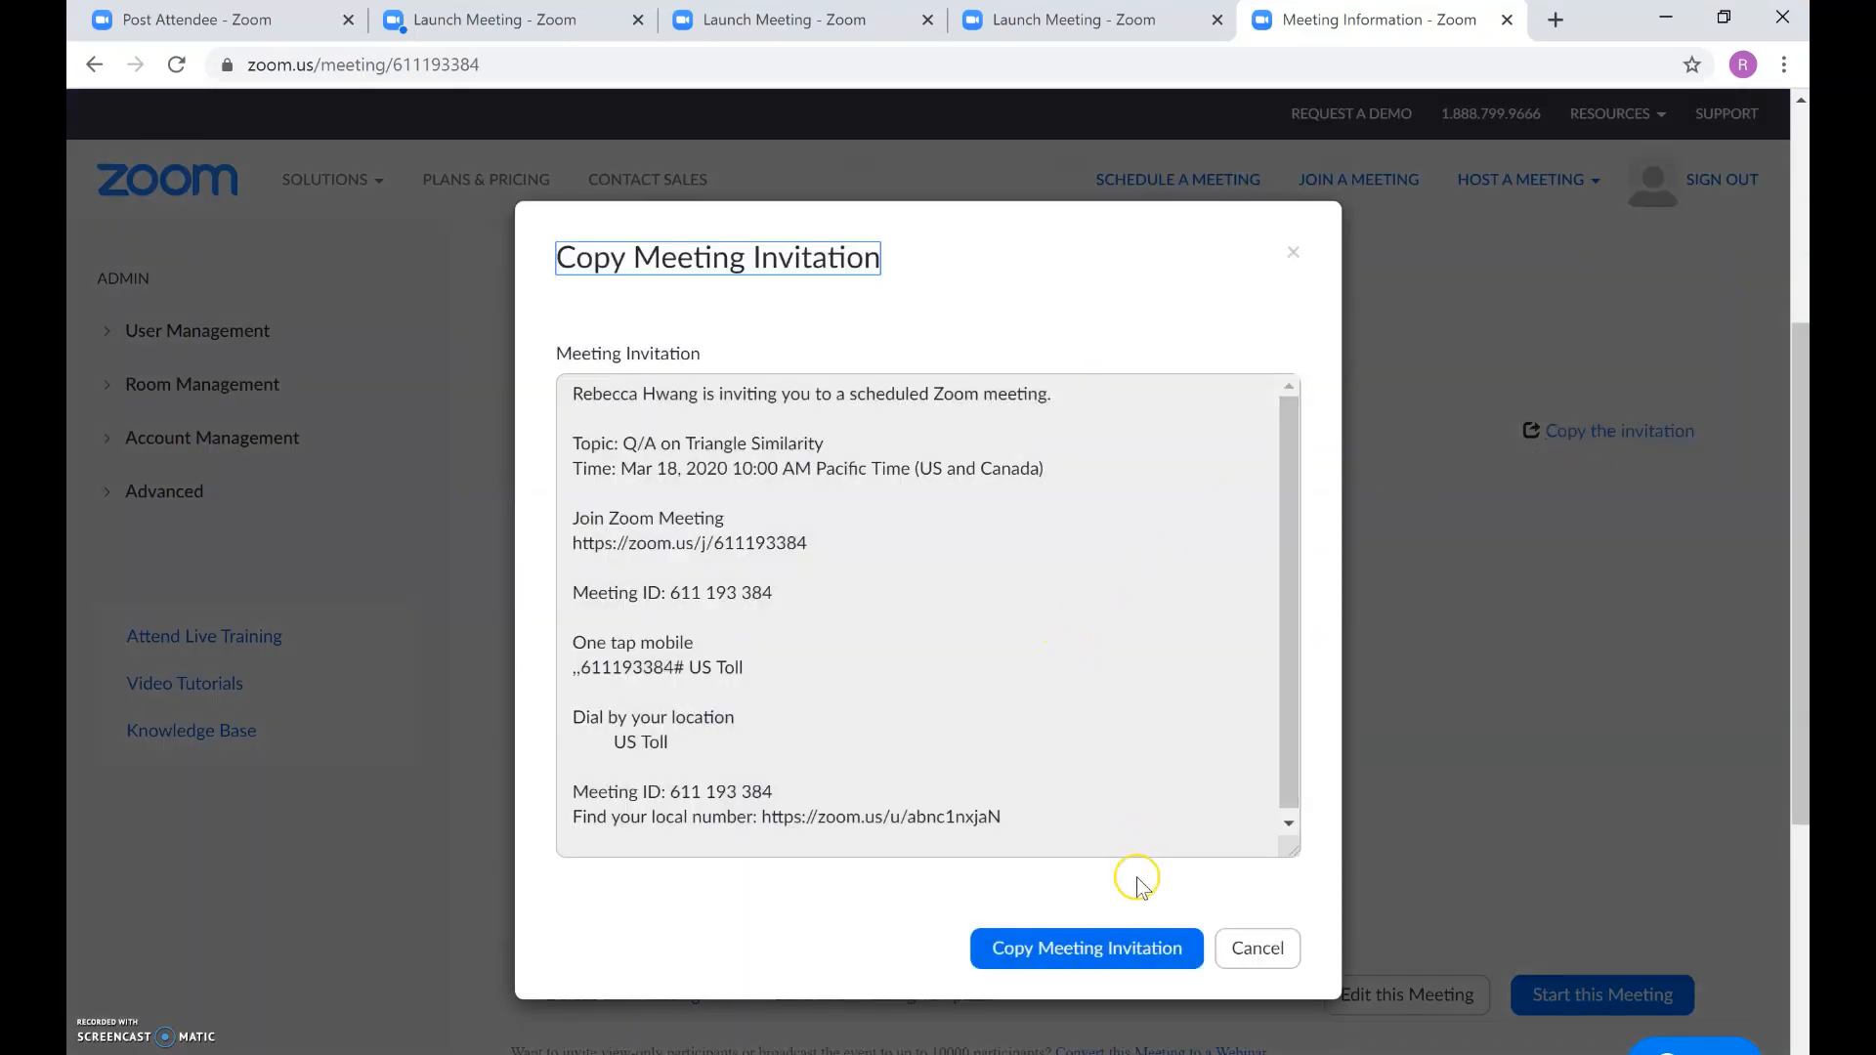
{"action": "left_click", "coordinate": [1078, 938]}
{"action": "left_click", "coordinate": [1247, 946]}
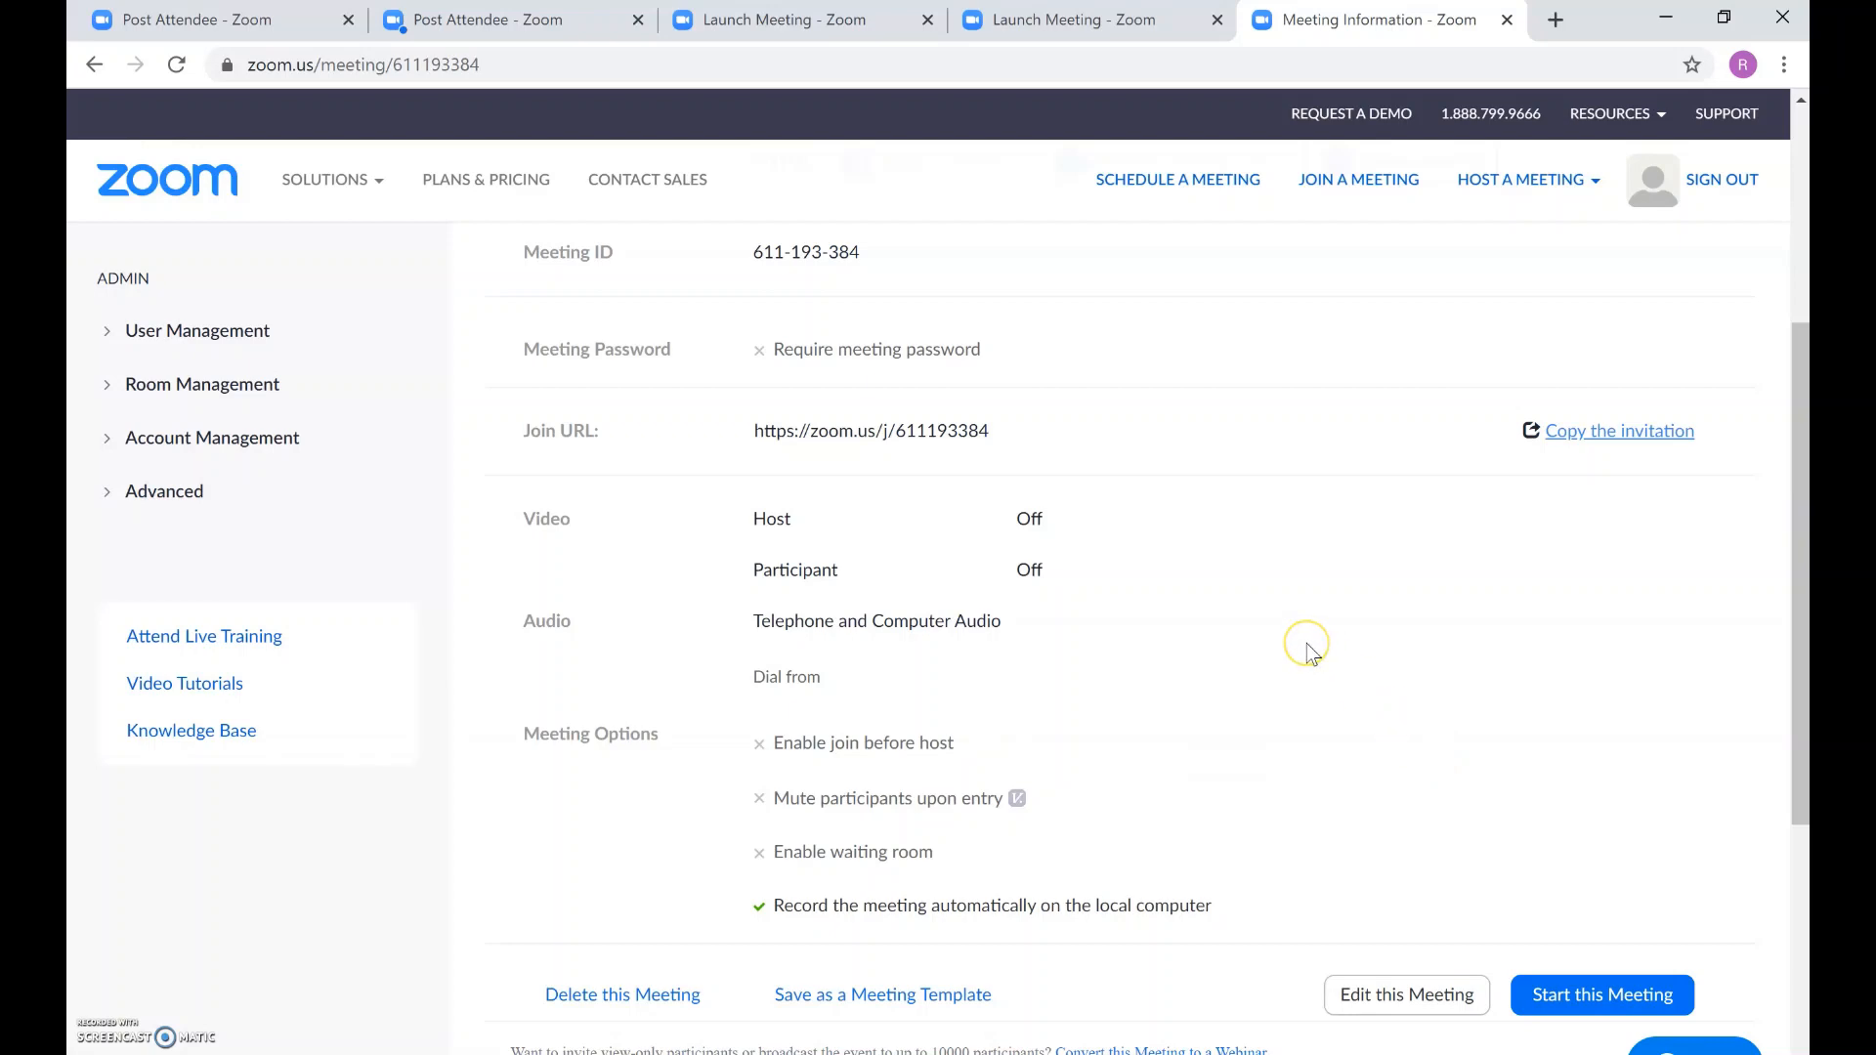
{"action": "scroll", "coordinate": [1309, 651], "scroll_direction": "down", "scroll_amount": 1}
{"action": "scroll", "coordinate": [1313, 653], "scroll_direction": "up", "scroll_amount": 2}
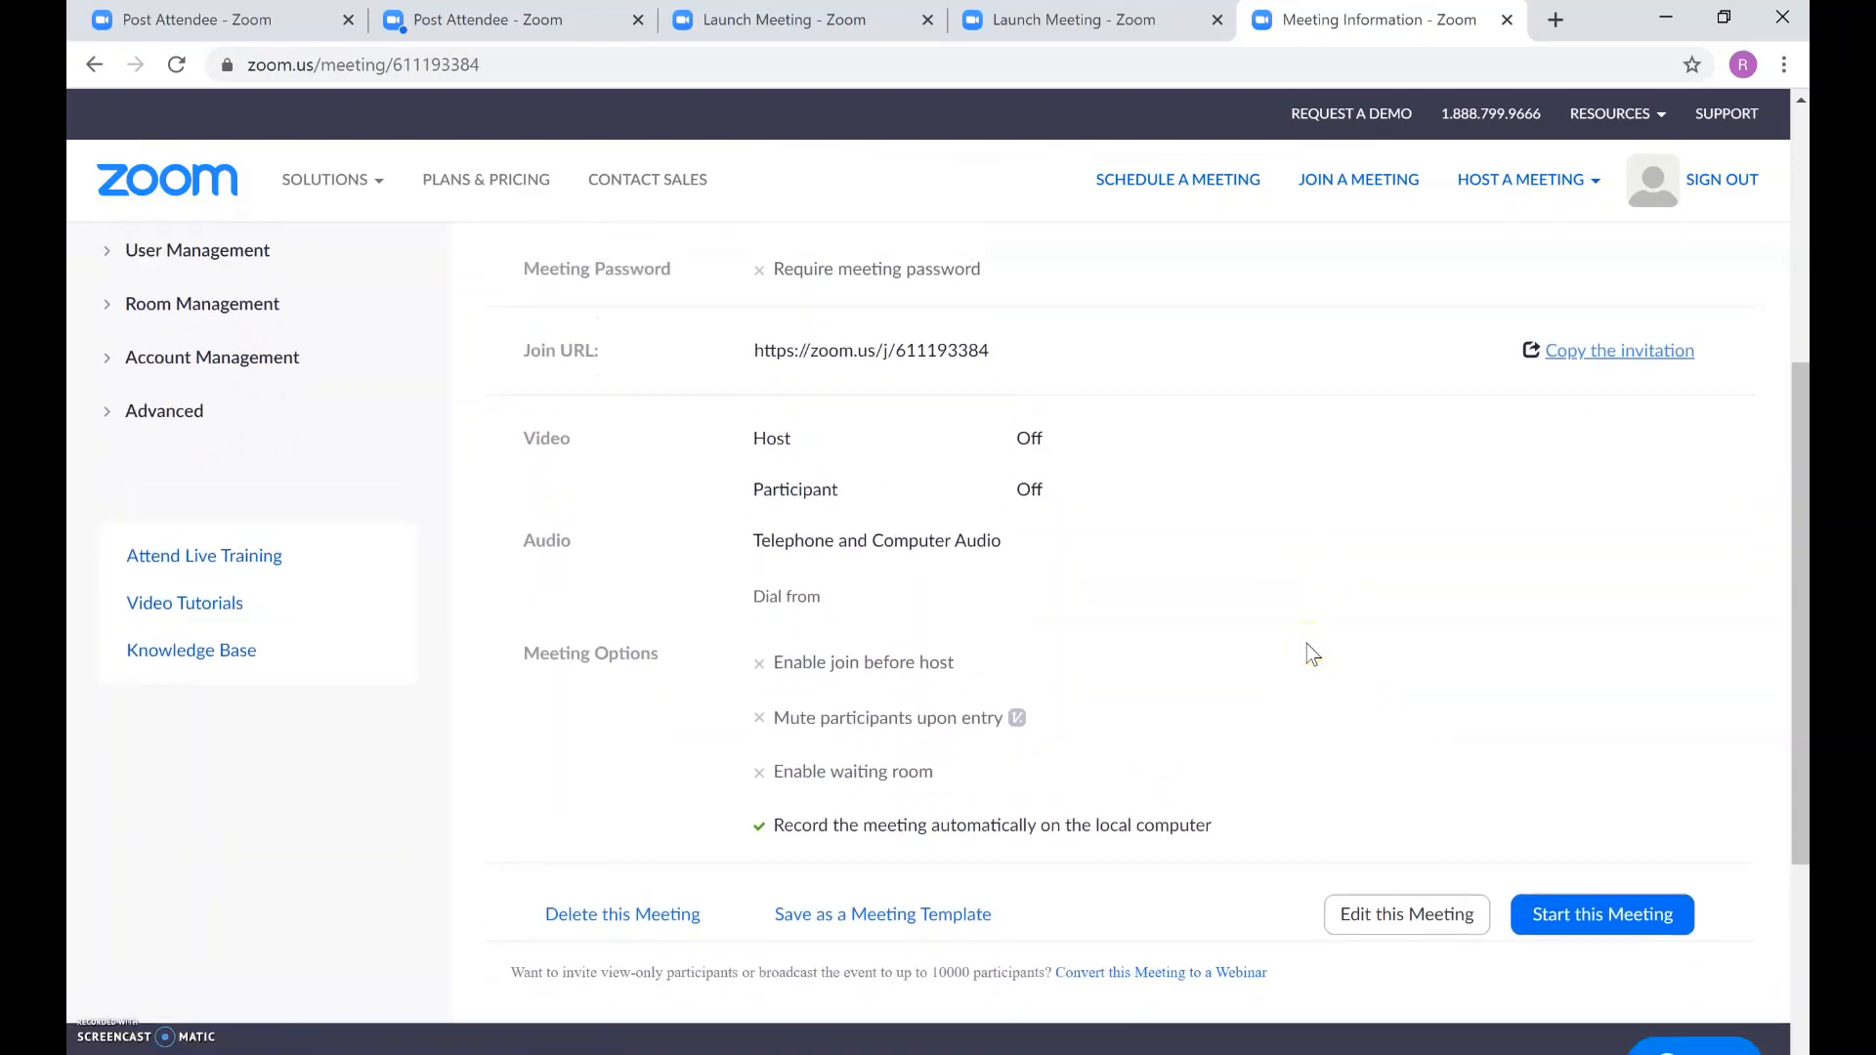